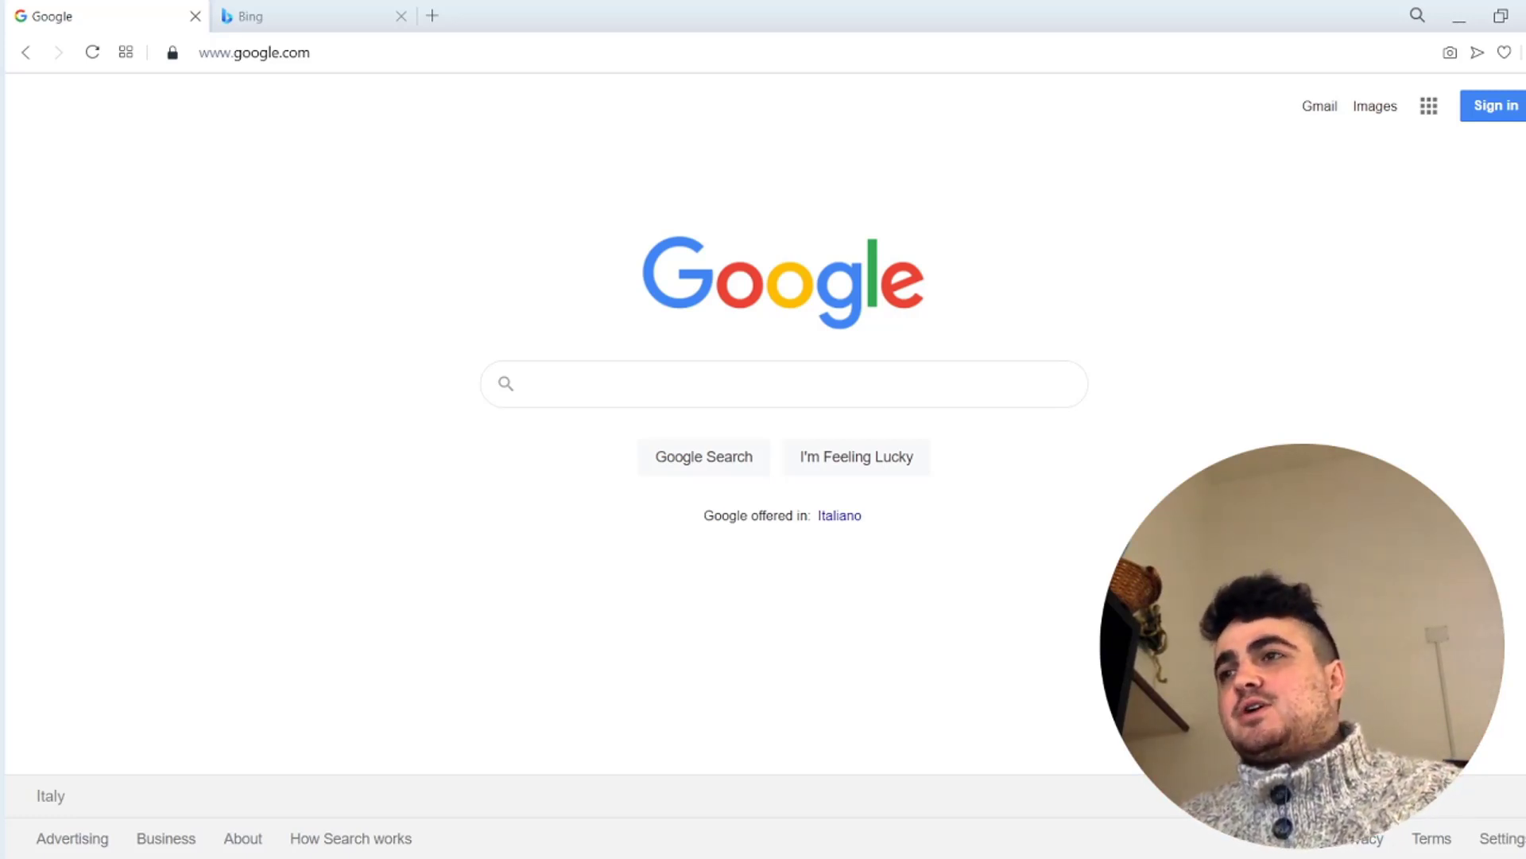
Search Google for site:redbubble.com and complete the robot check
text(site:)
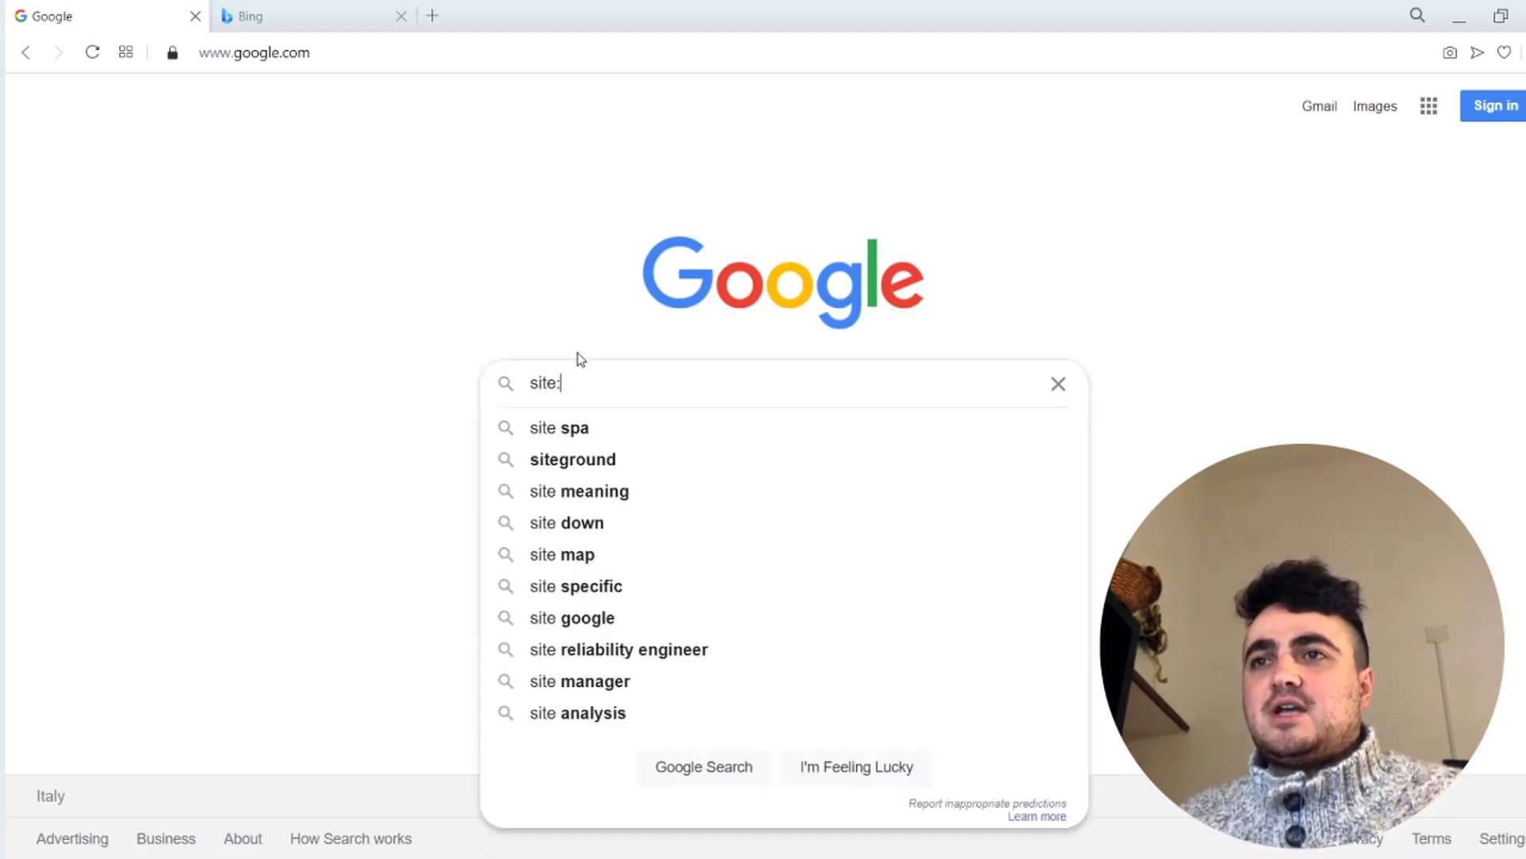
text(redbubble.com)
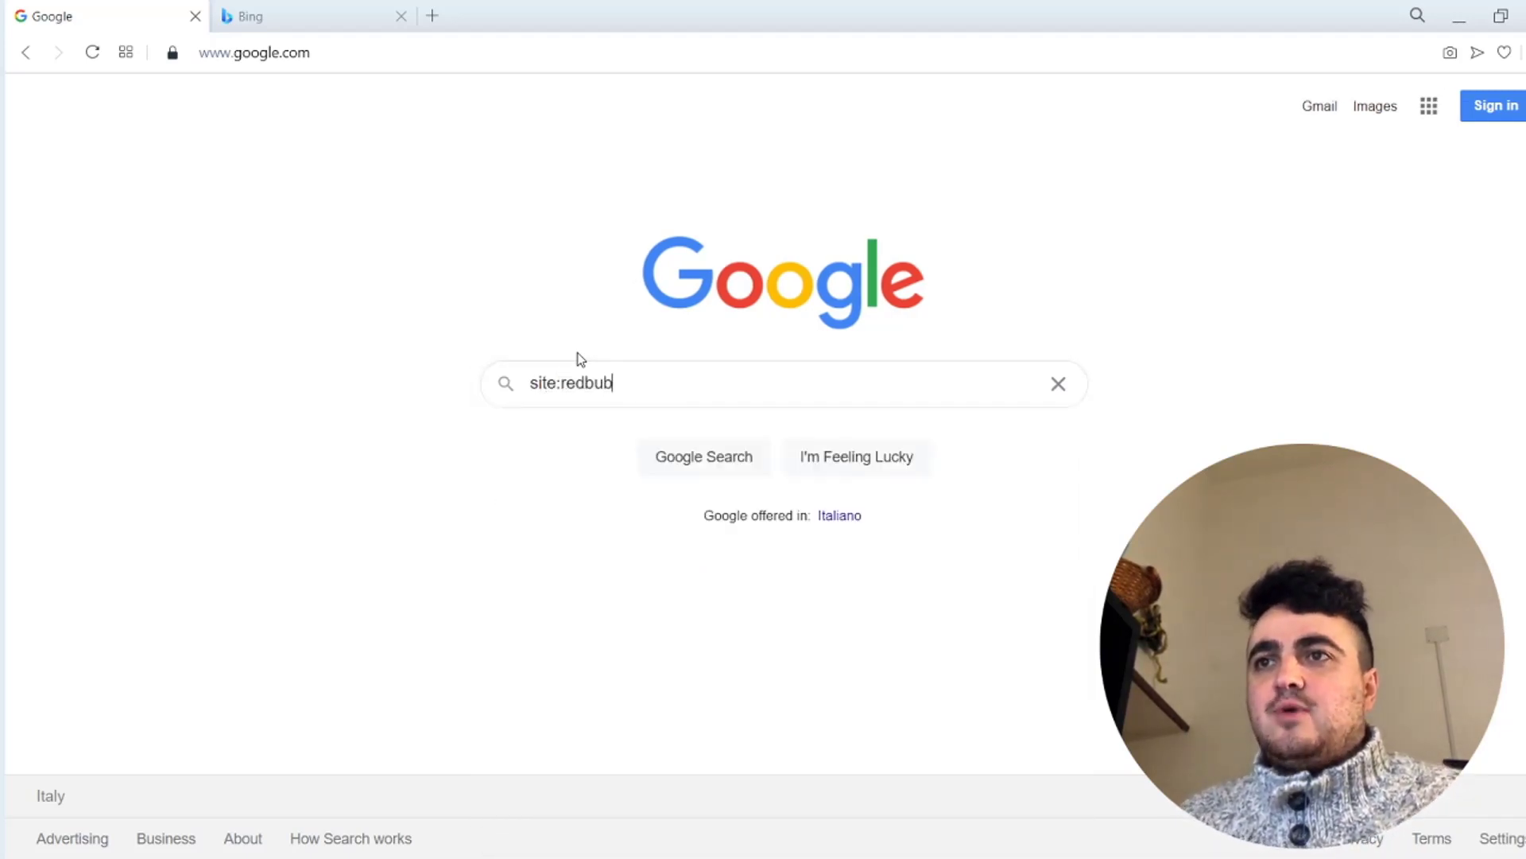
key(Return)
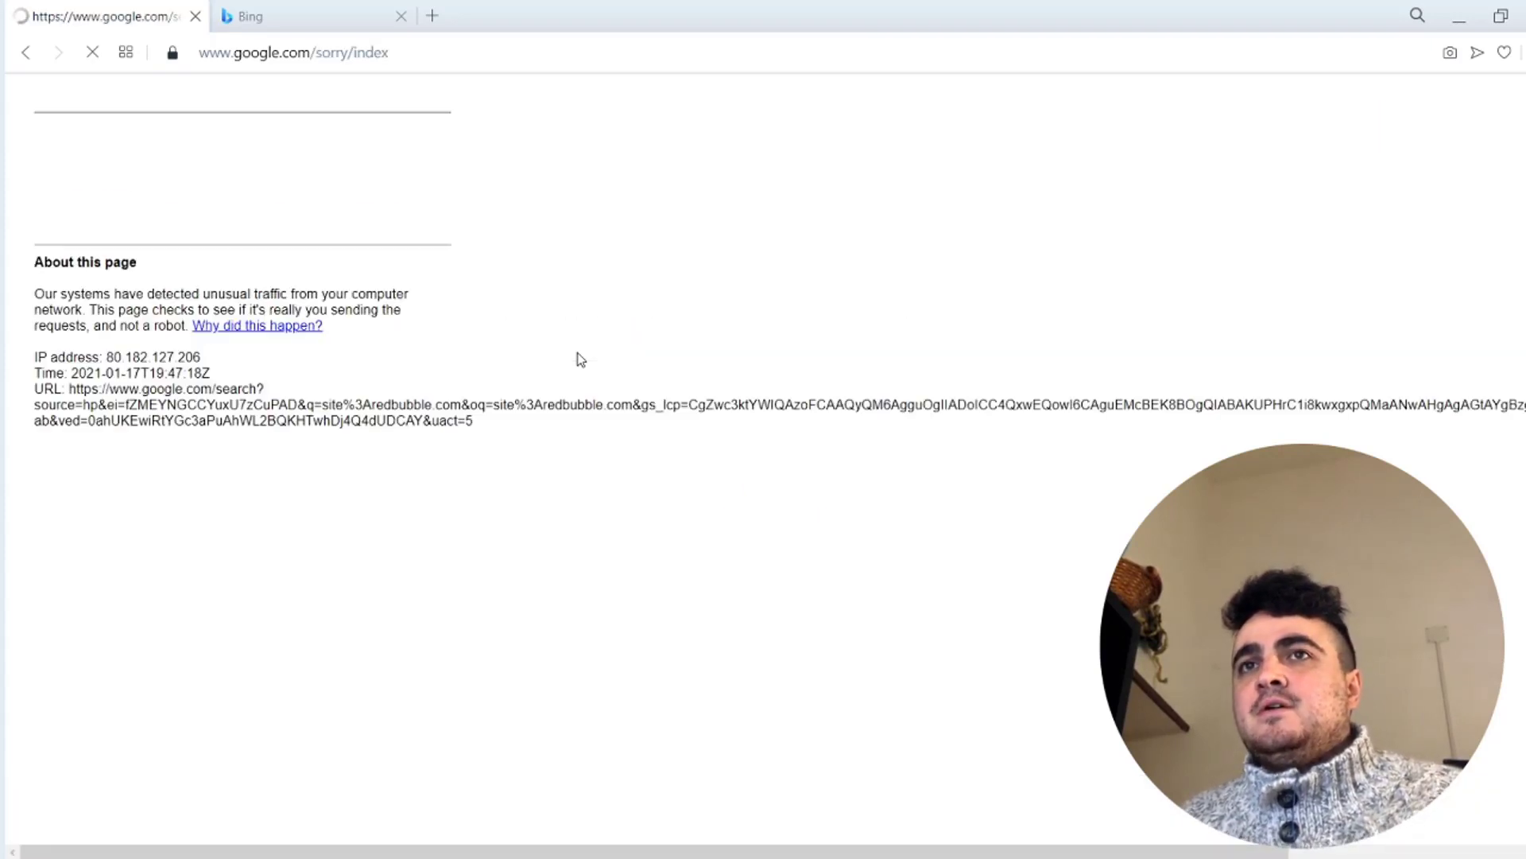
click(62, 182)
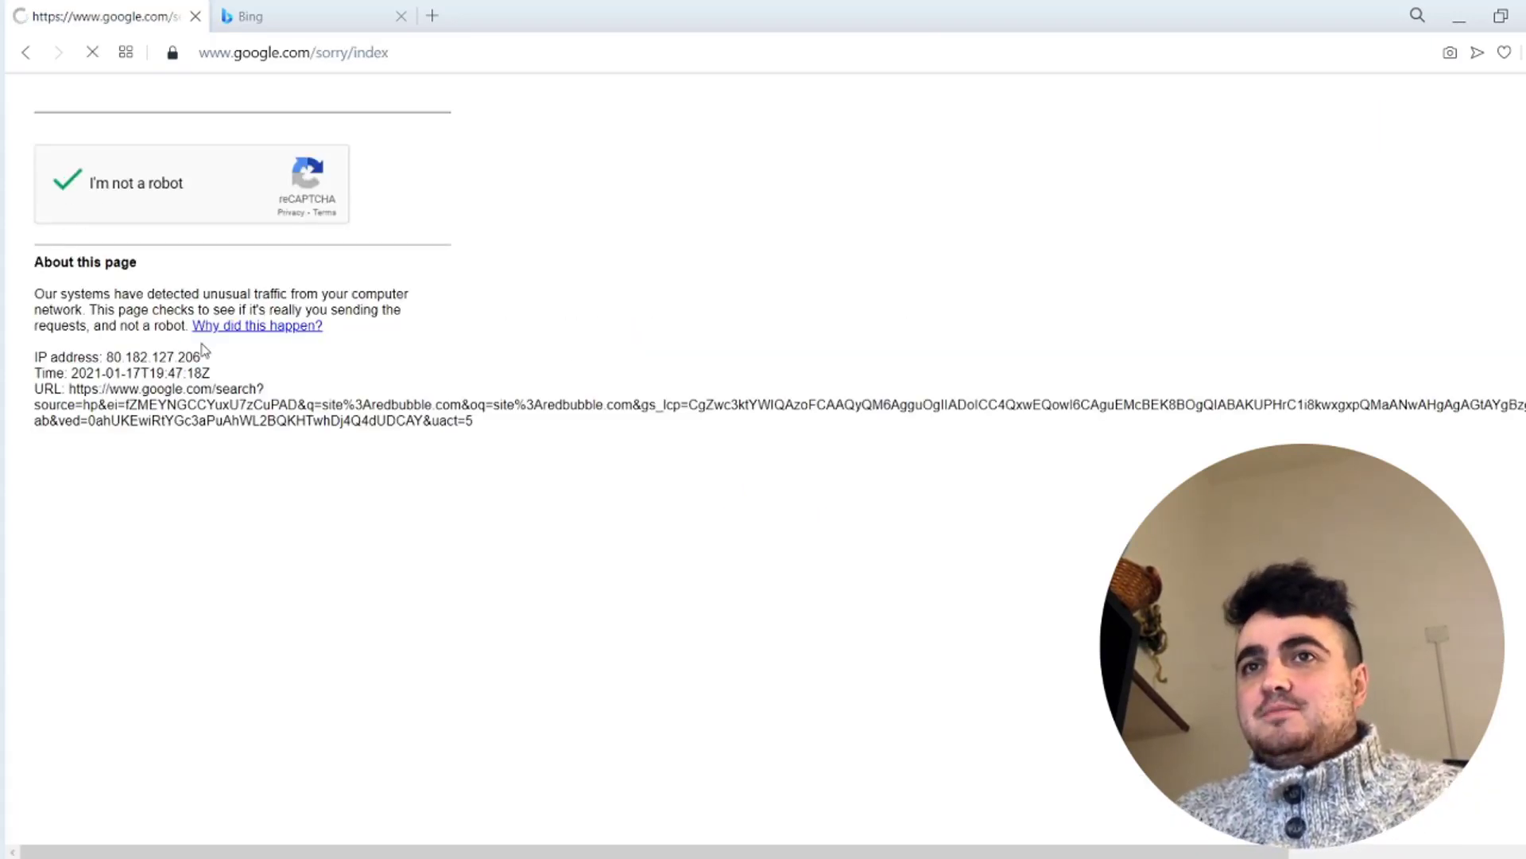
Examine the total result count and the first page of listings for the Redbubble site search
drag(232, 224, 325, 225)
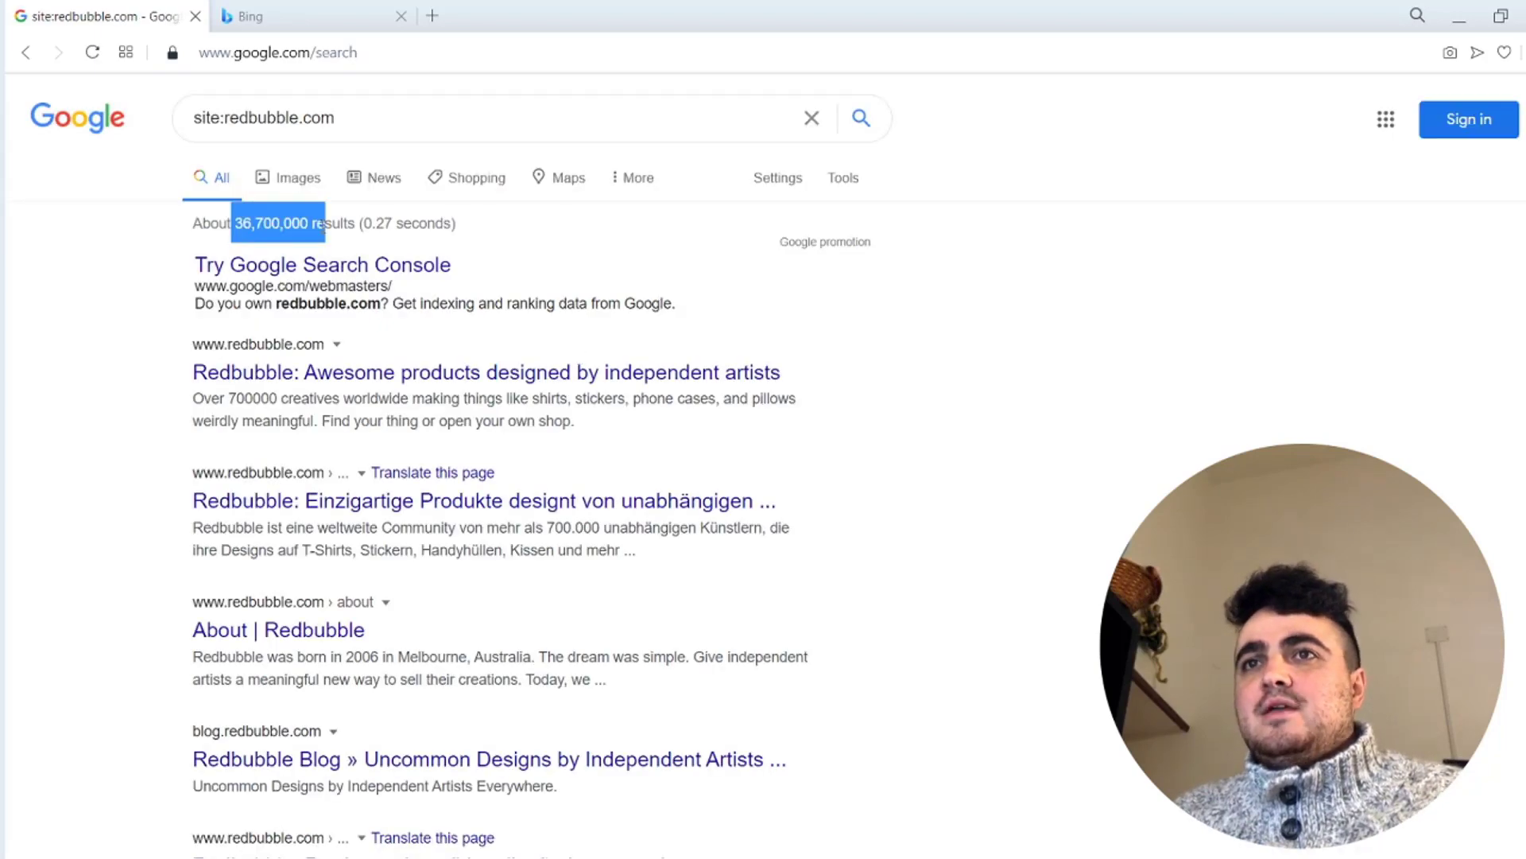
scroll(314, 443, down, 10)
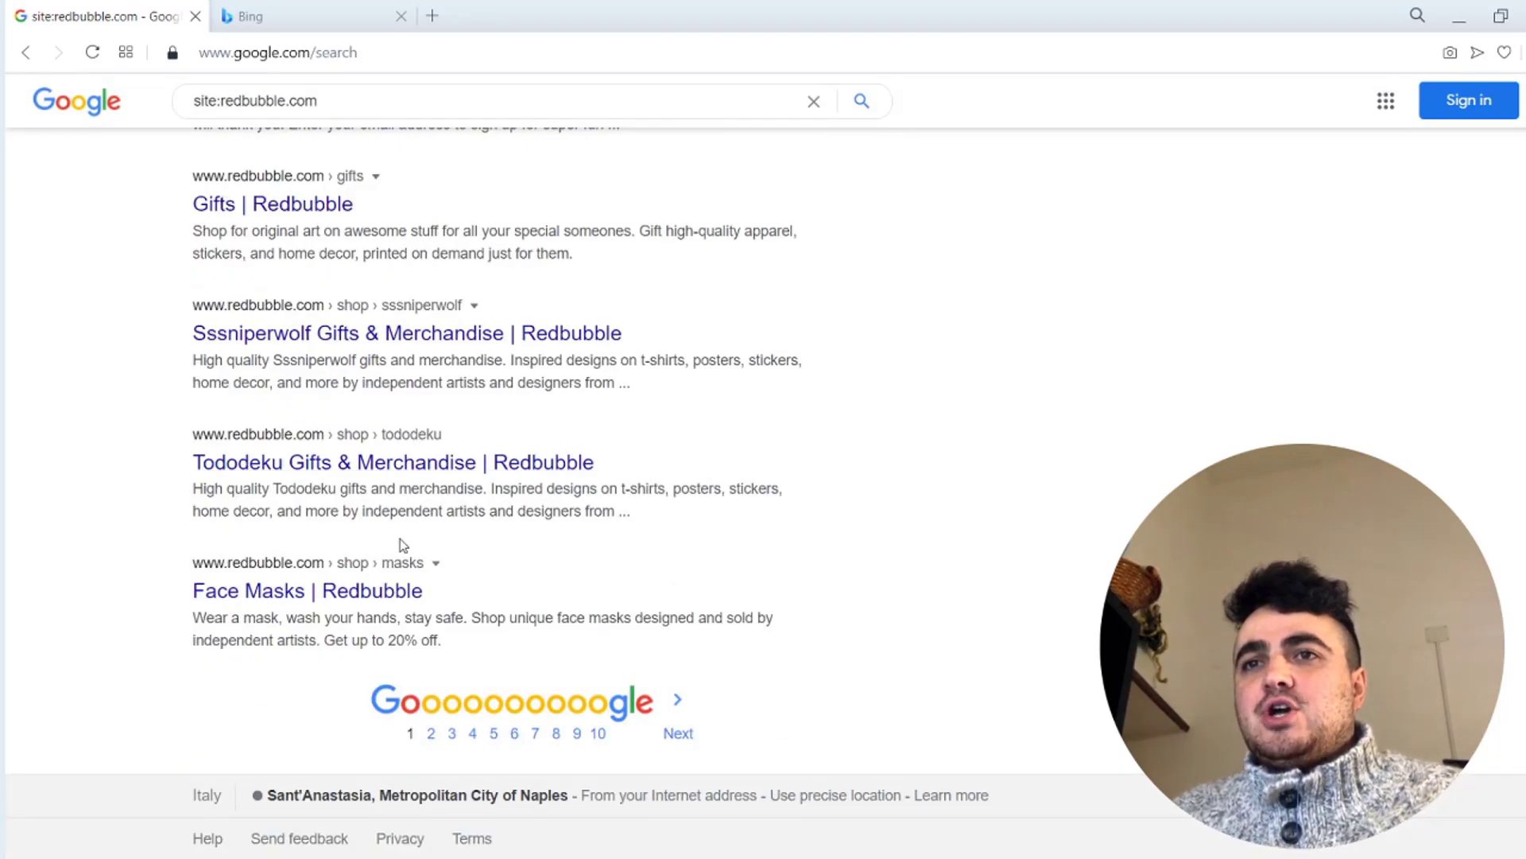
scroll(399, 537, up, 2)
scroll(401, 560, up, 8)
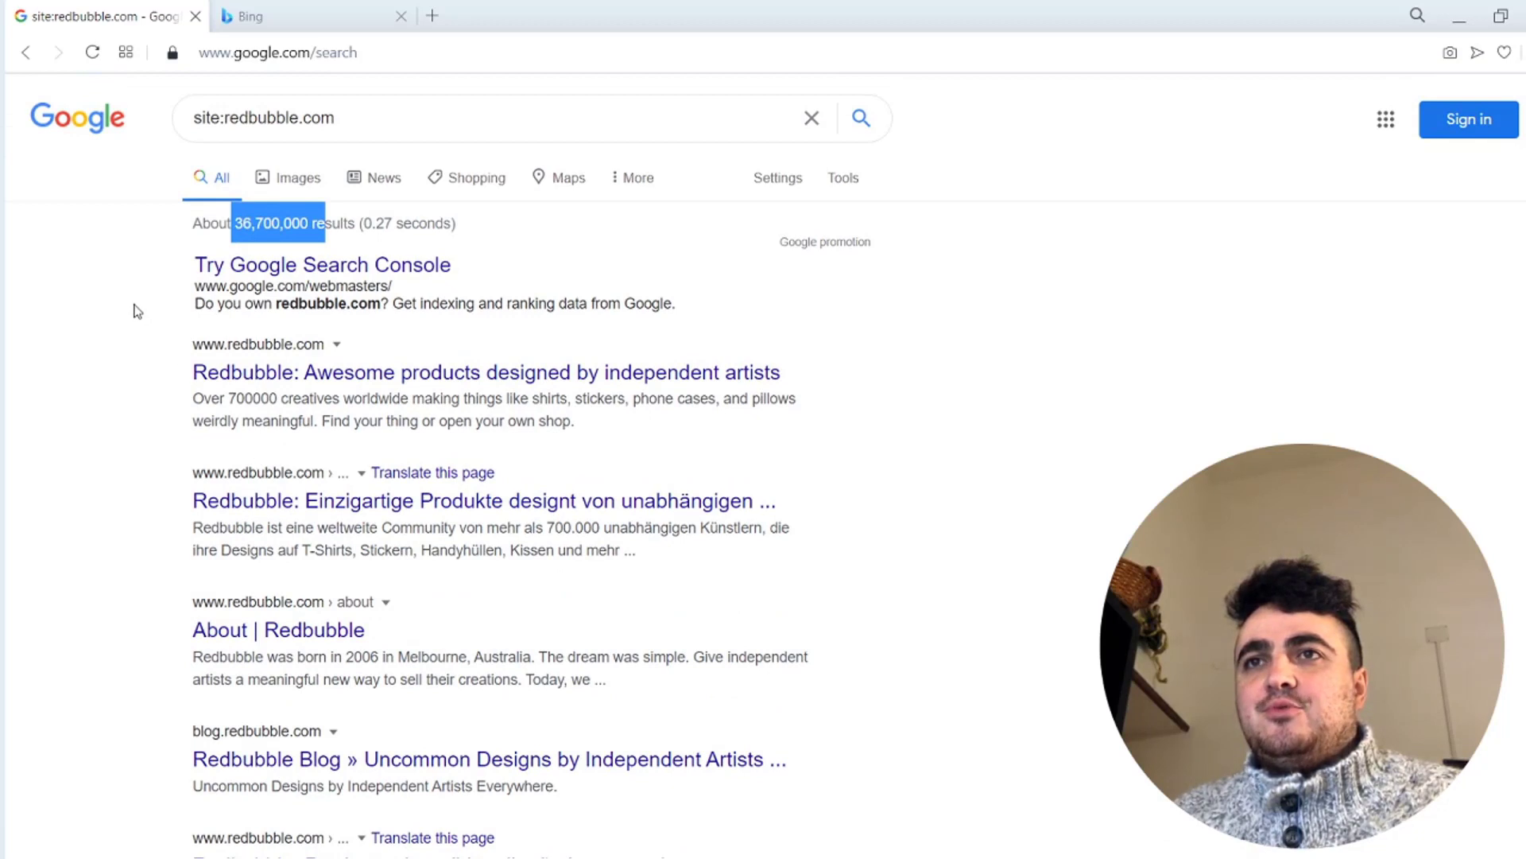
click(135, 310)
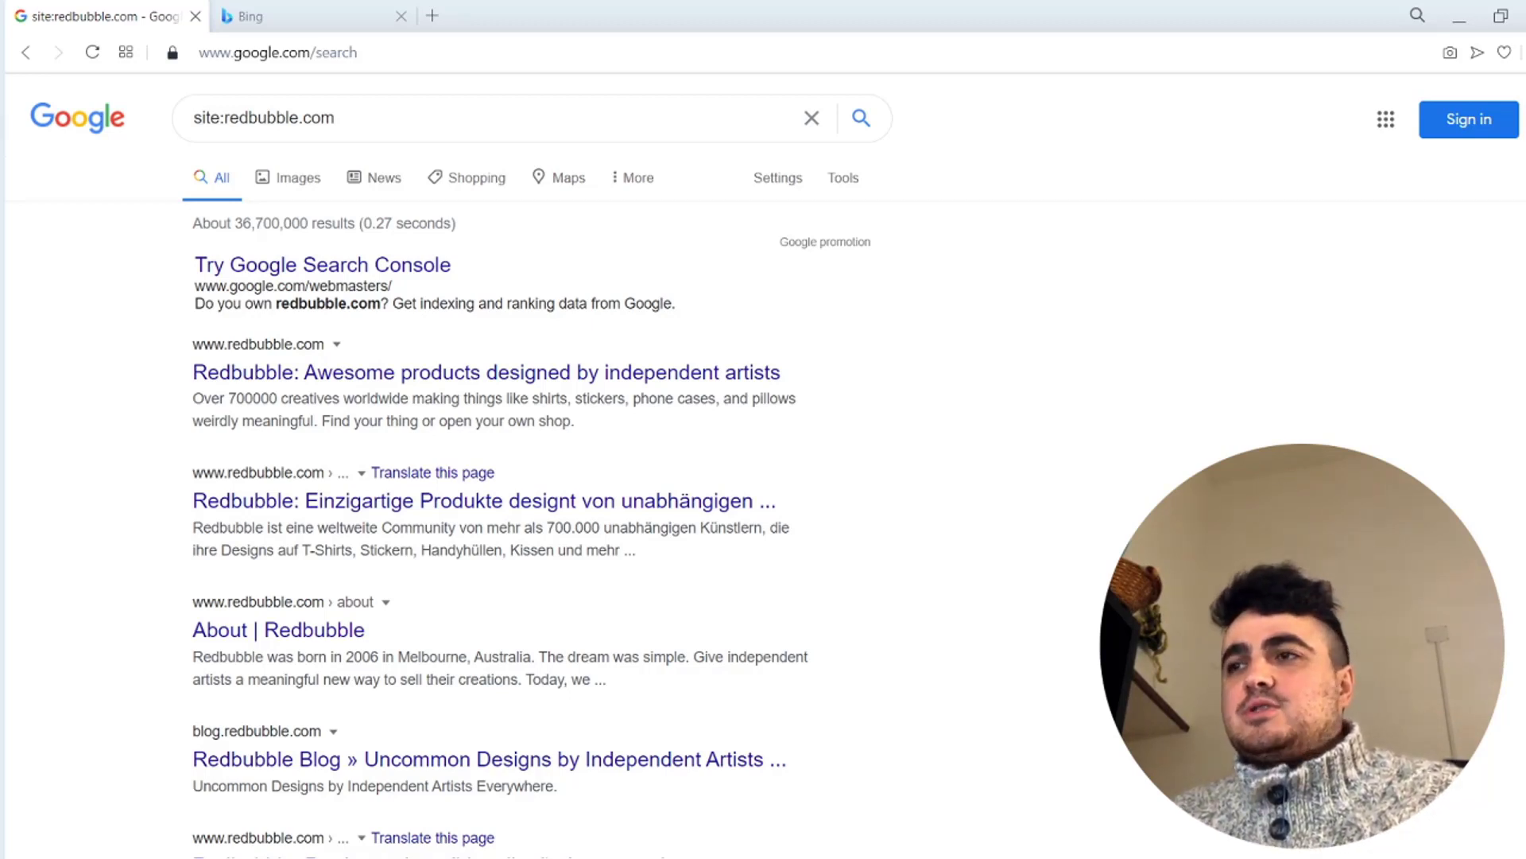
Replace the query with site:redbubble.com inurl:shop -people intext:"0..300 results" and run the search
triple_click(399, 112)
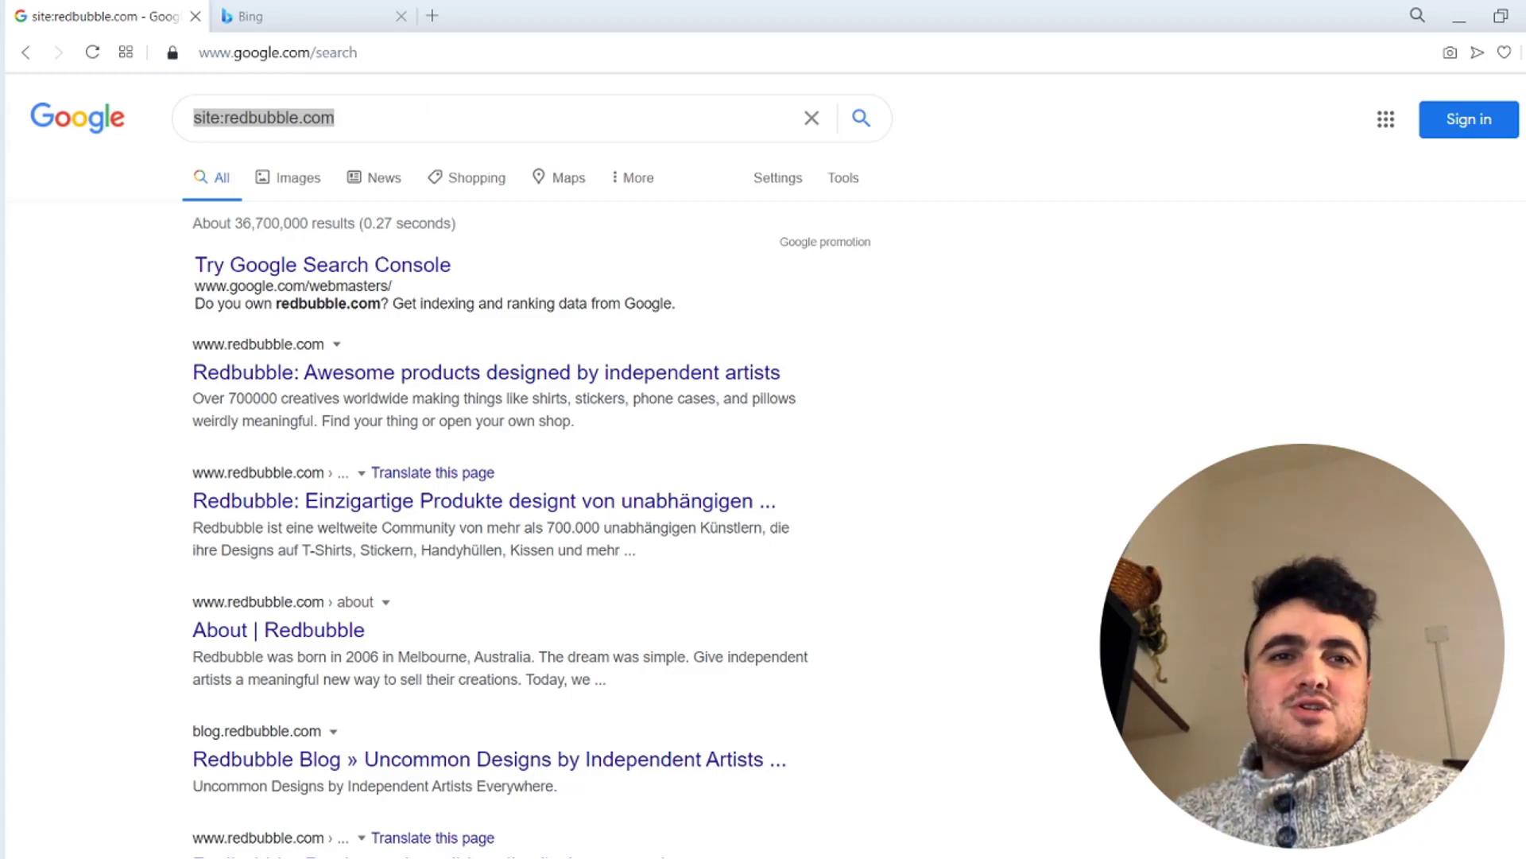
text(site:redbubble.com inurl:shop -people intext:"0..300 results)
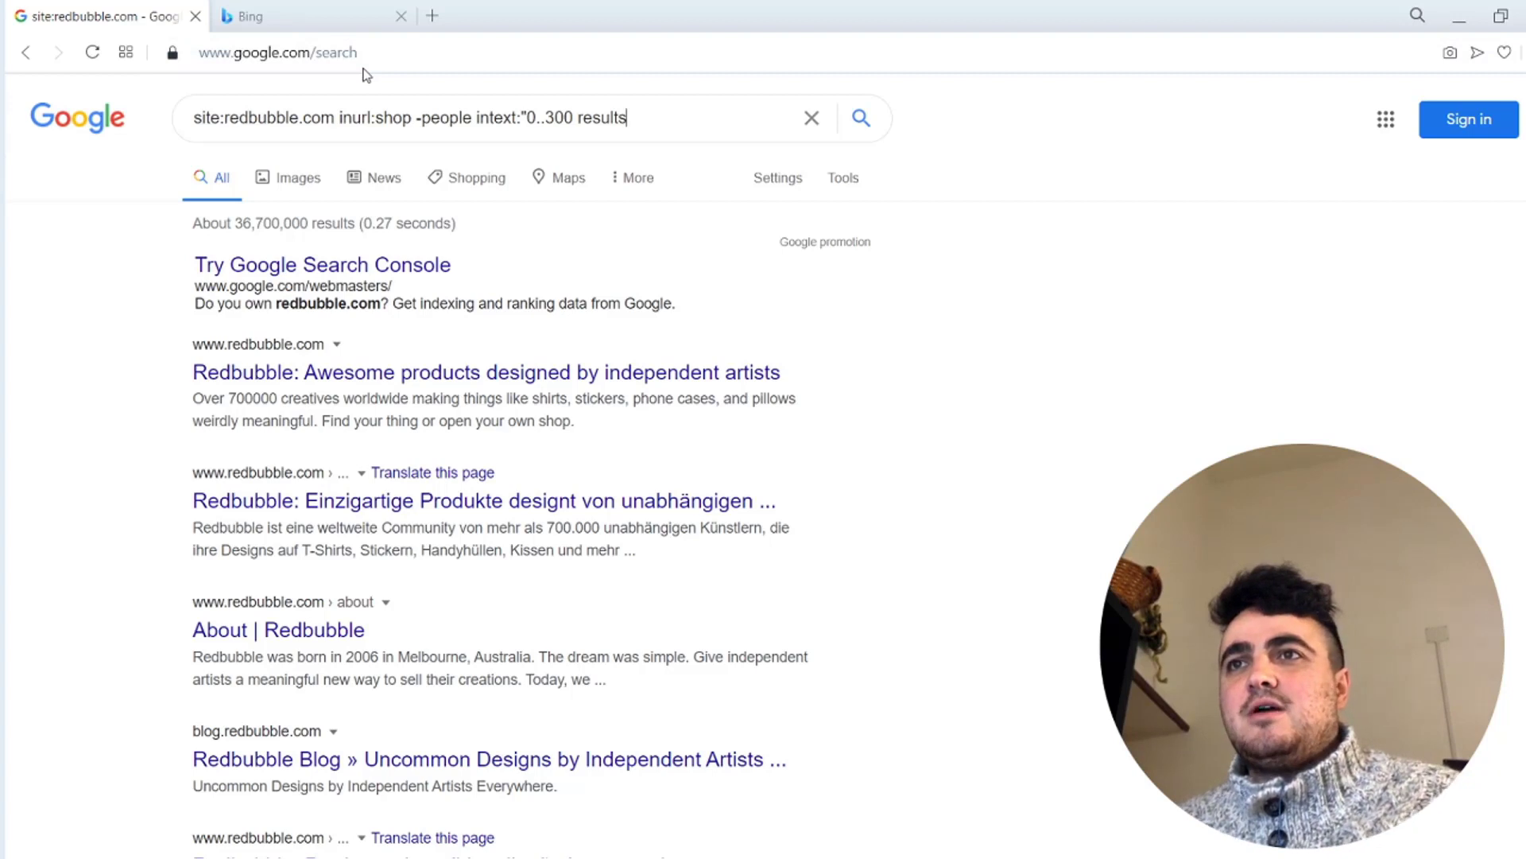
text(")
key(Return)
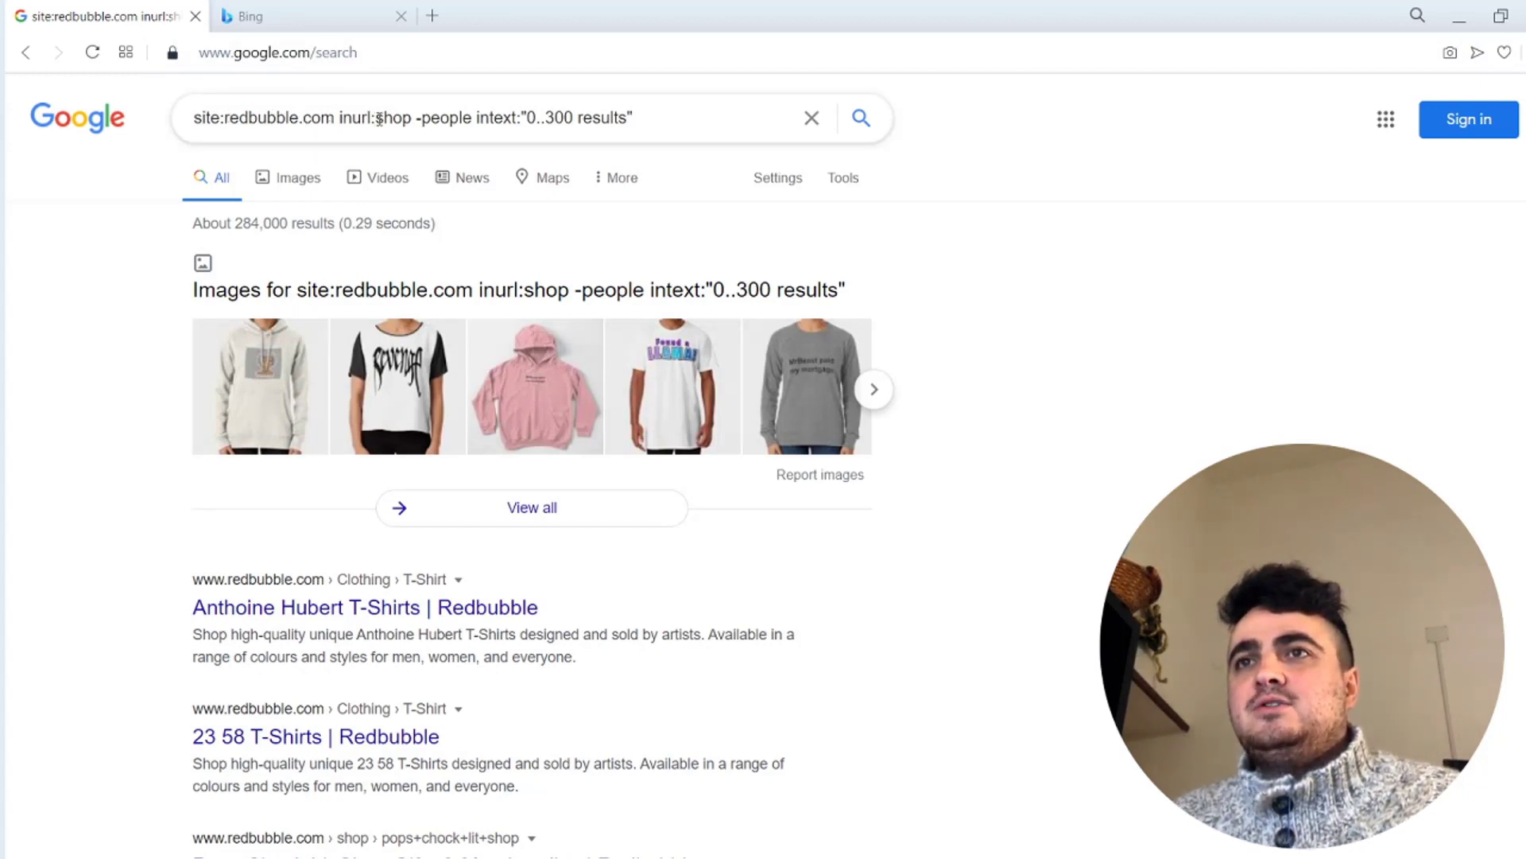
Examine the query's operators, highlighting inurl:shop, -people, the quotation marks and the 0..300 results range
drag(334, 117, 469, 126)
key(ctrl+z)
click(438, 118)
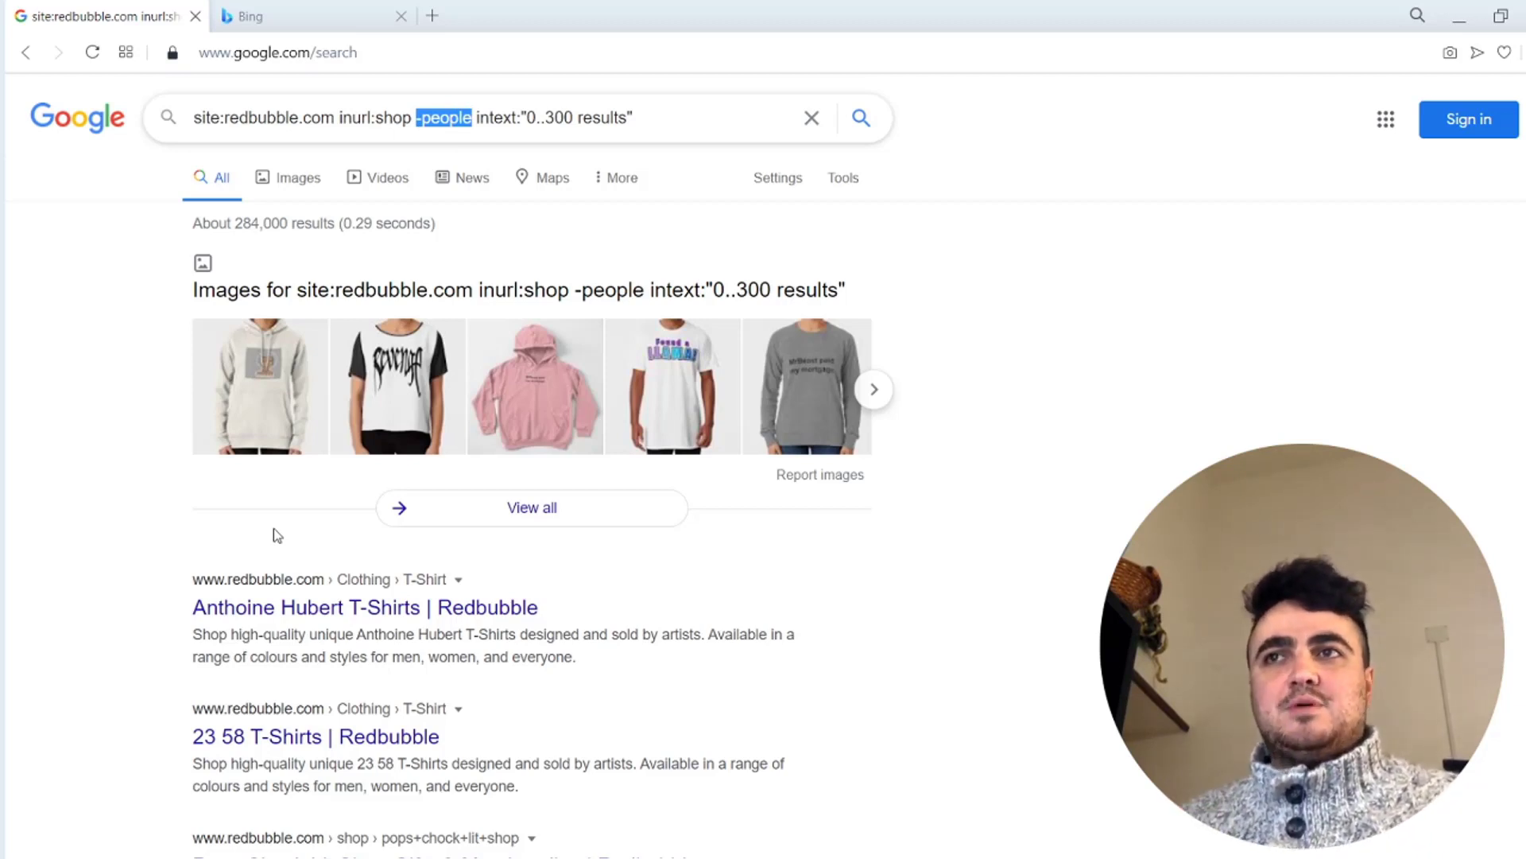
double_click(522, 119)
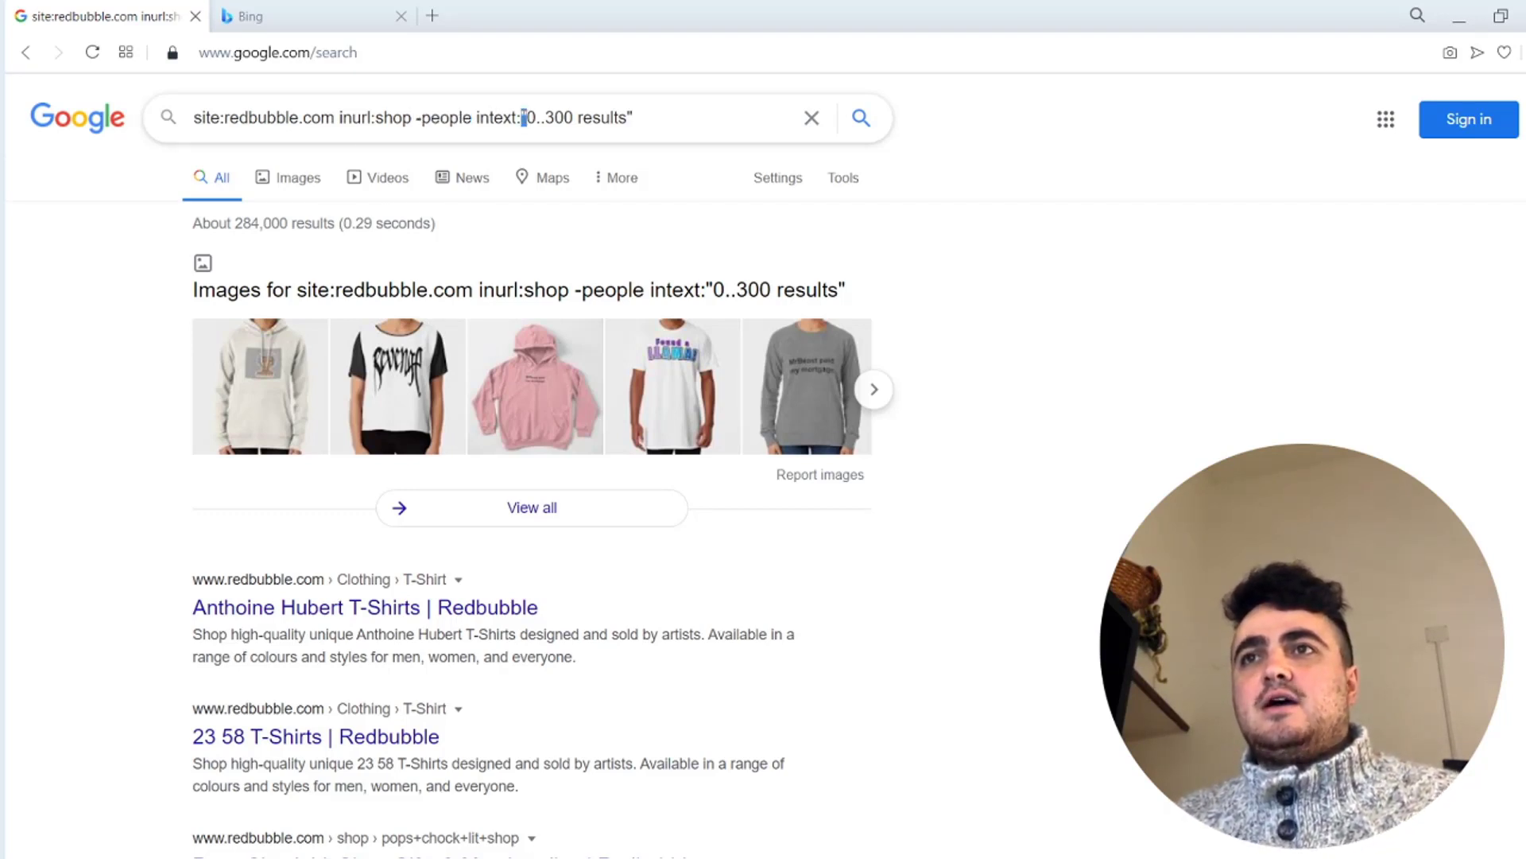
double_click(630, 117)
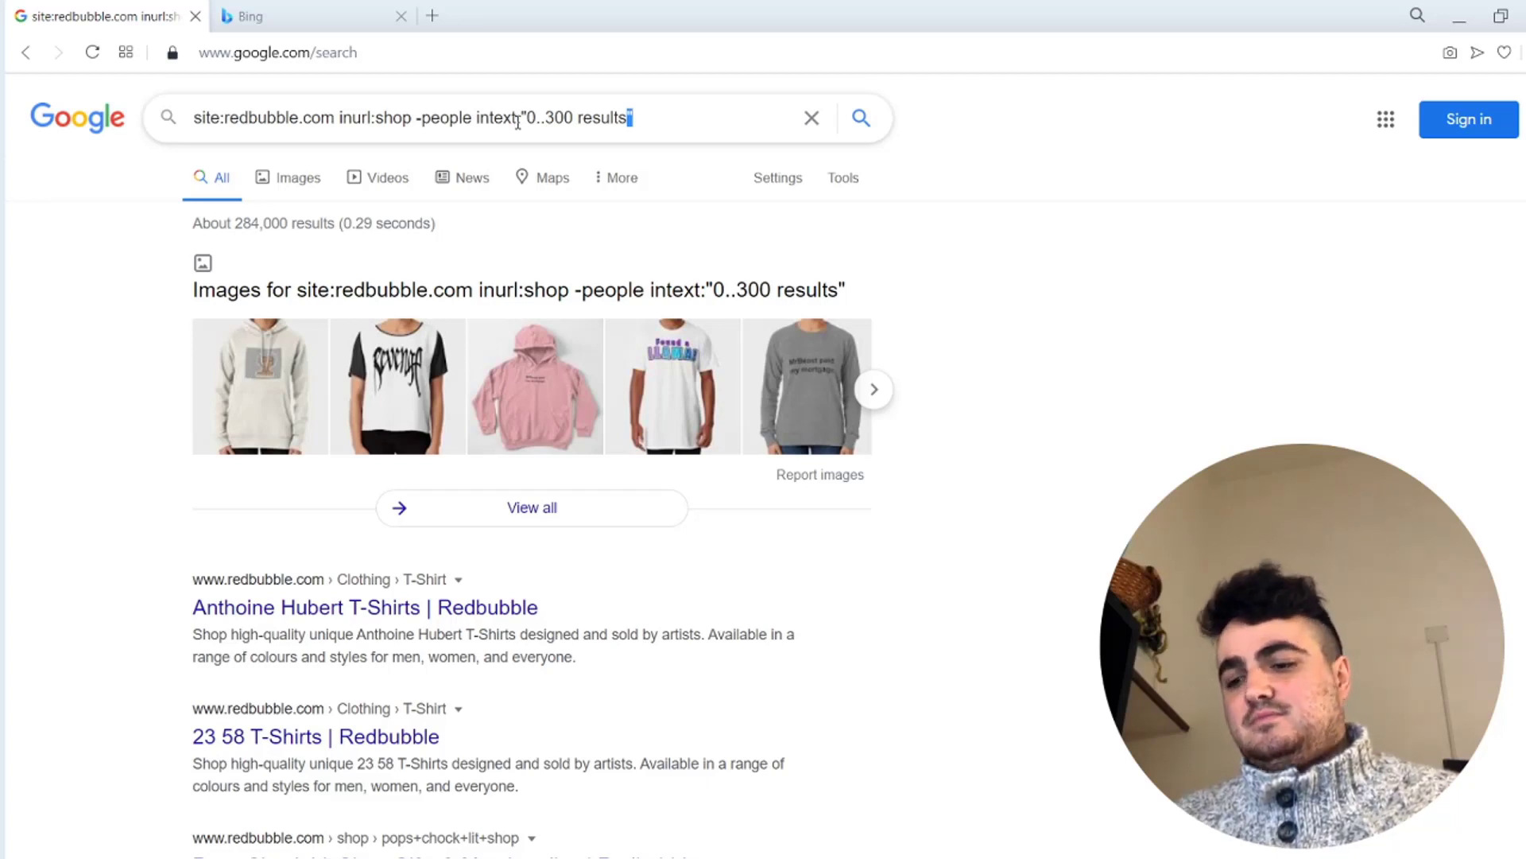
text(")
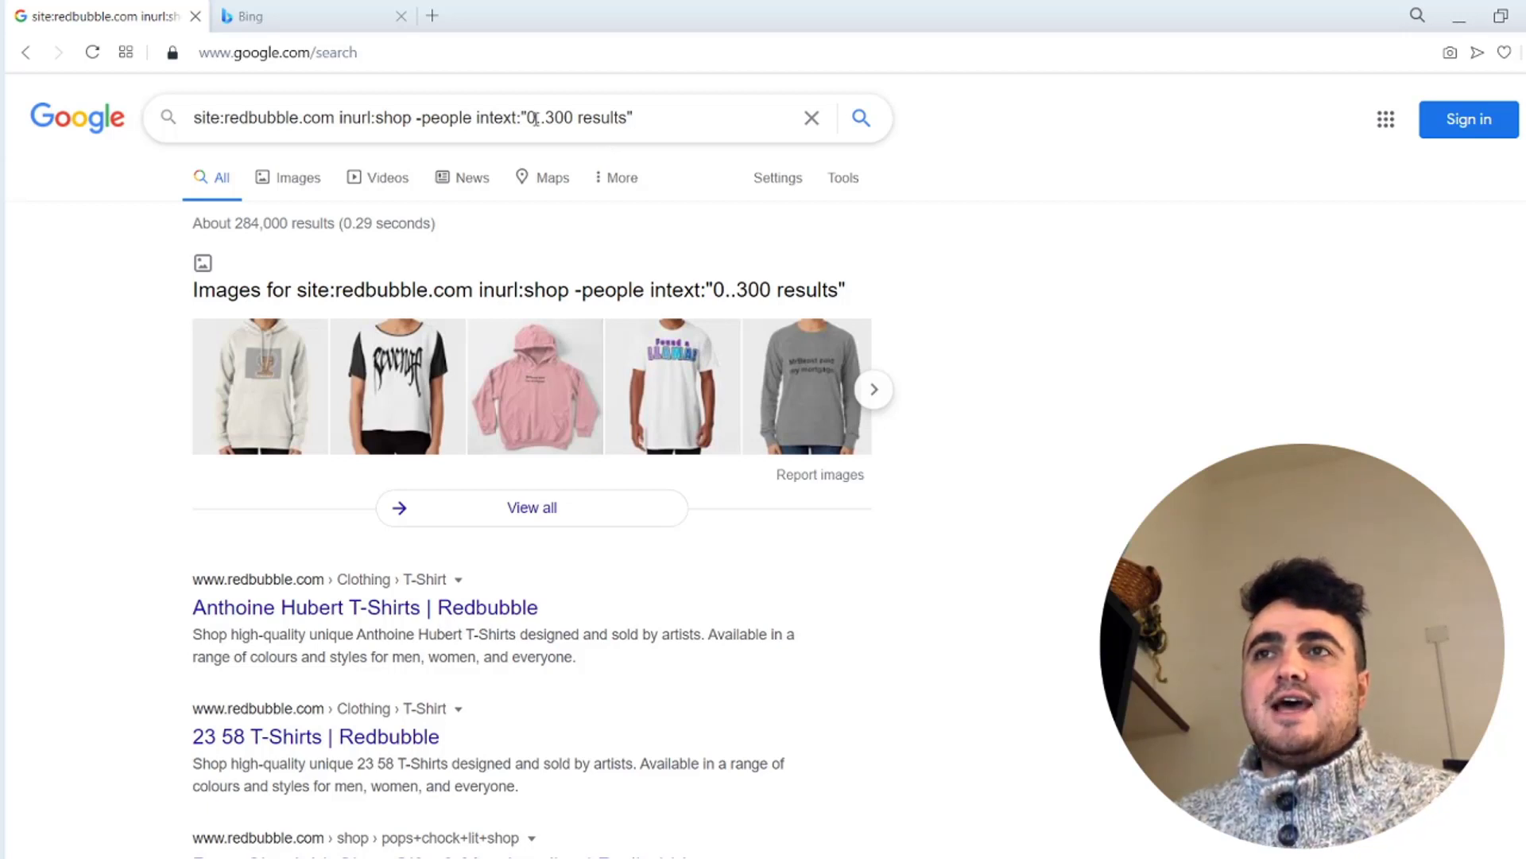
drag(529, 118, 628, 118)
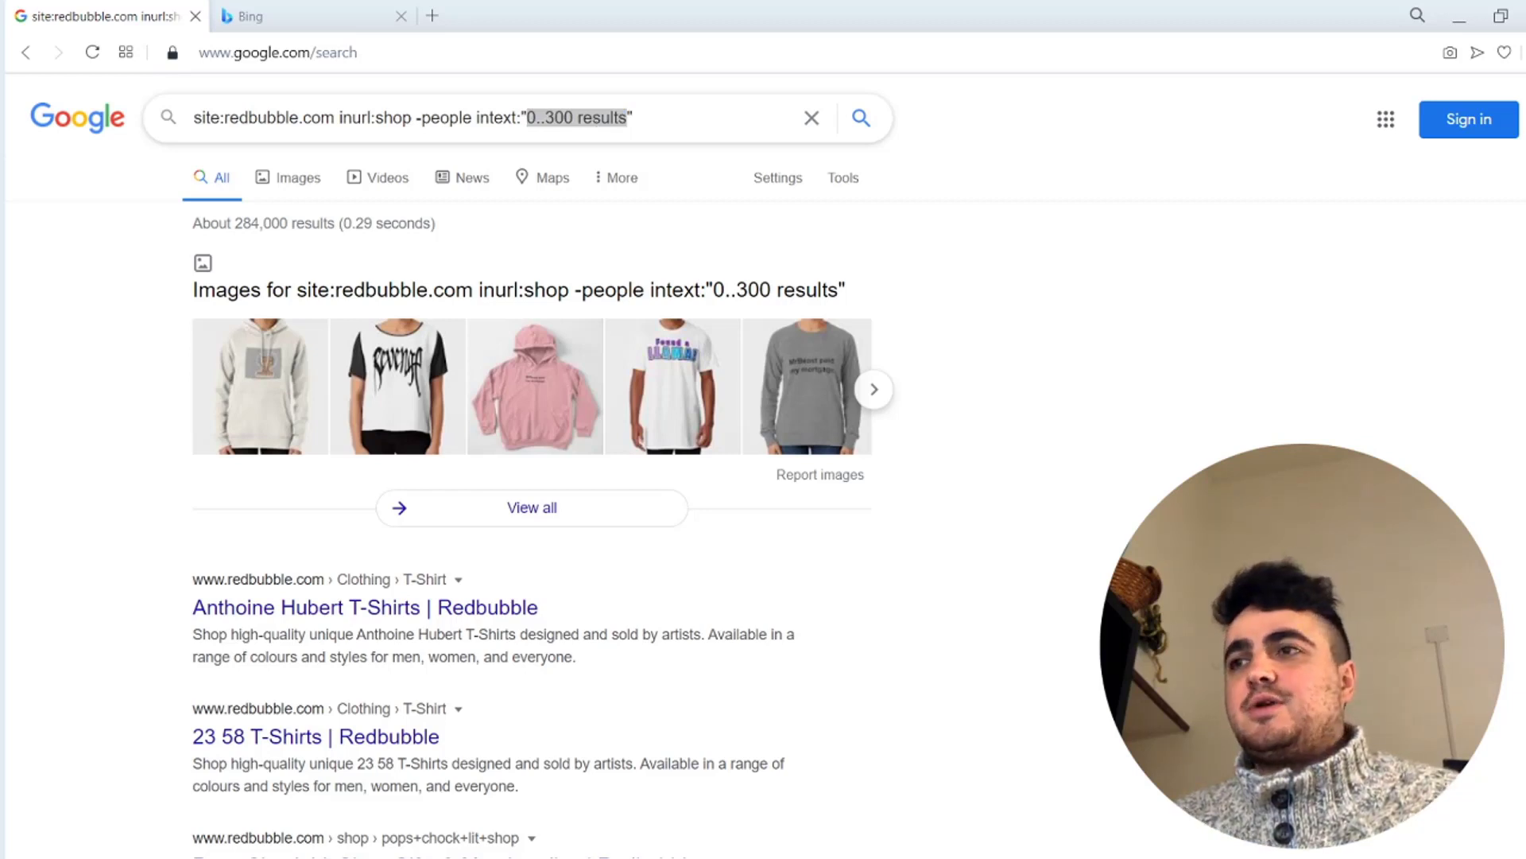
Change the upper limit of the results range in the query to 100 and rerun the search
click(582, 118)
key(BackSpace)
key(BackSpace)
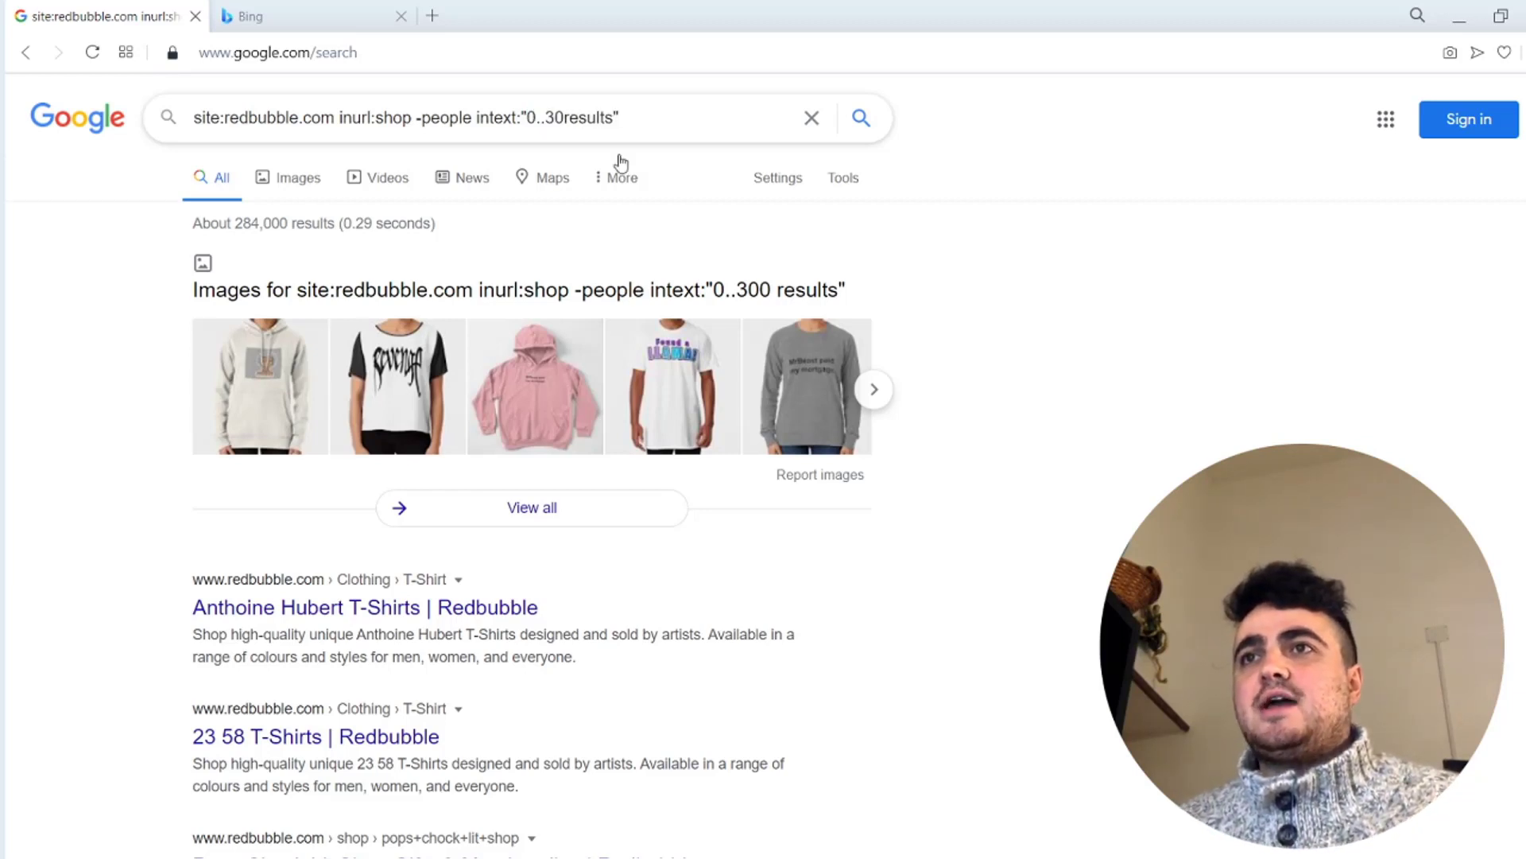
key(BackSpace)
key(BackSpace)
text(100)
key(Return)
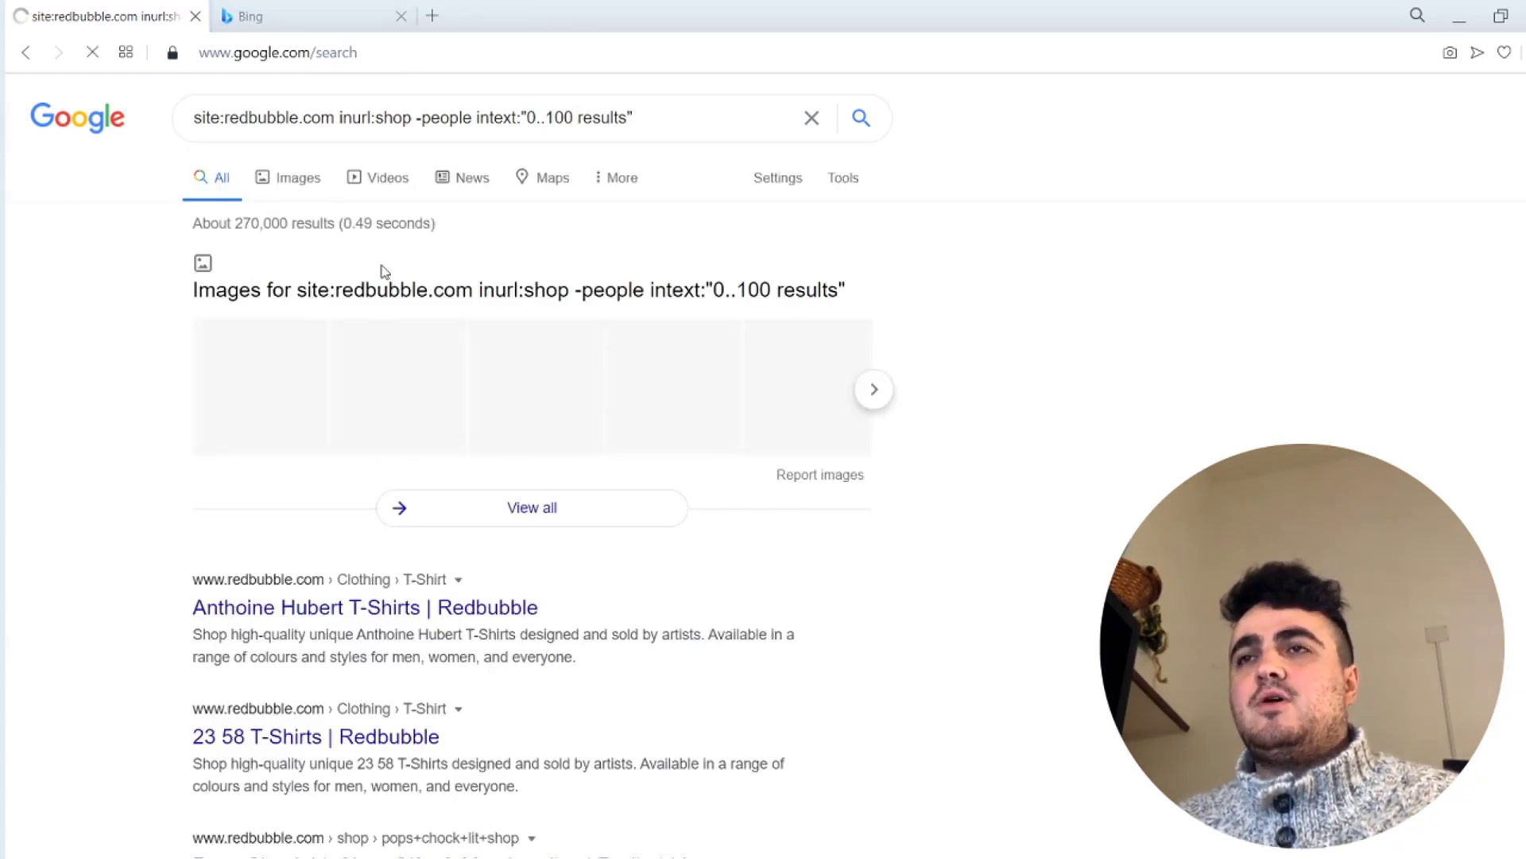
Open the Anthoine Hubert T-Shirts result in a new tab and highlight its number of Redbubble results
scroll(351, 512, down, 2)
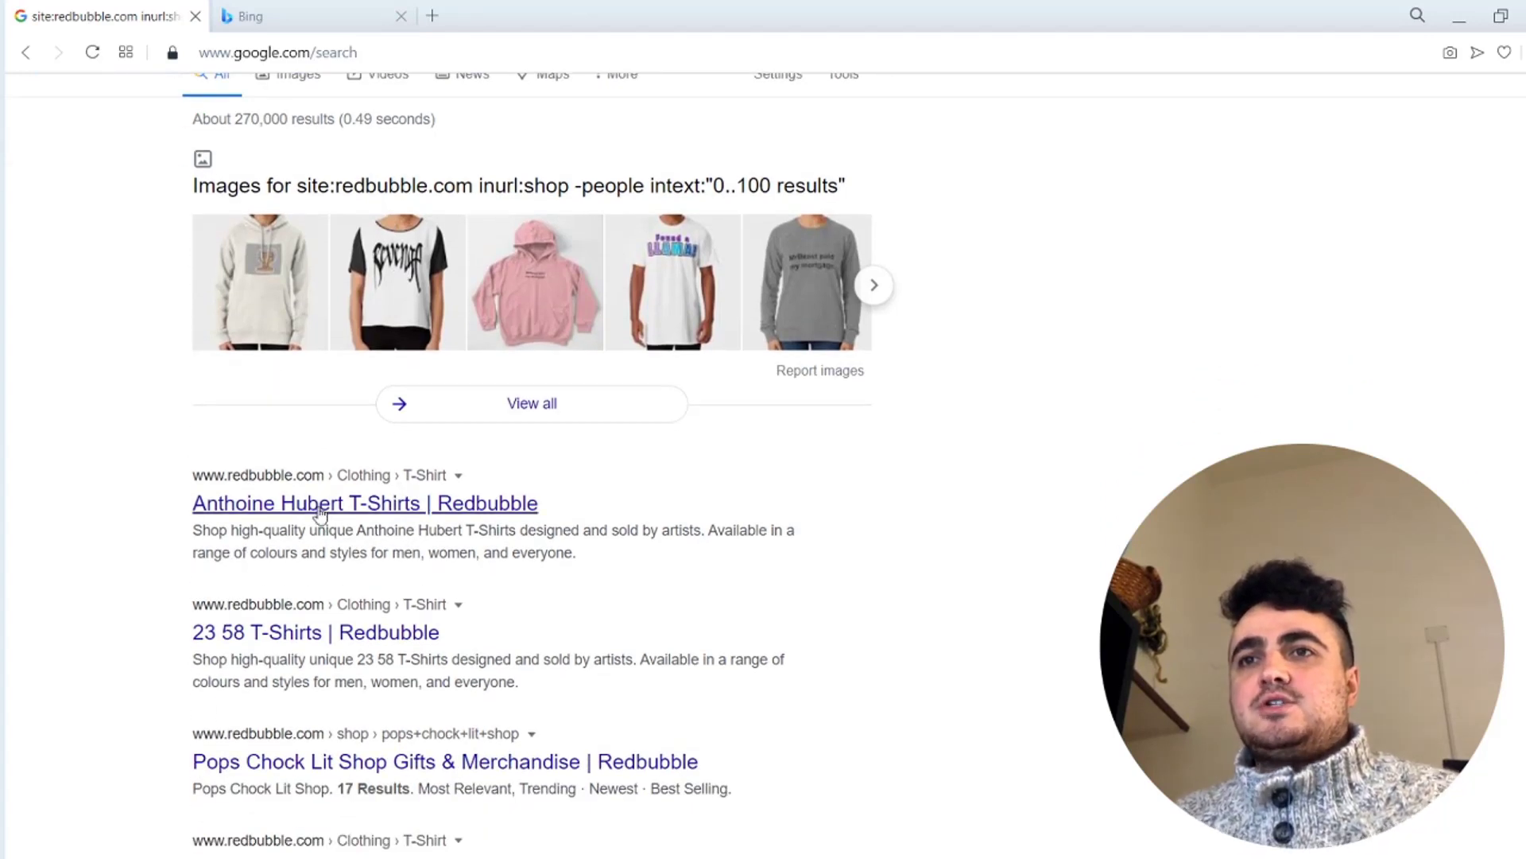
middle_click(320, 513)
key(ctrl+Tab)
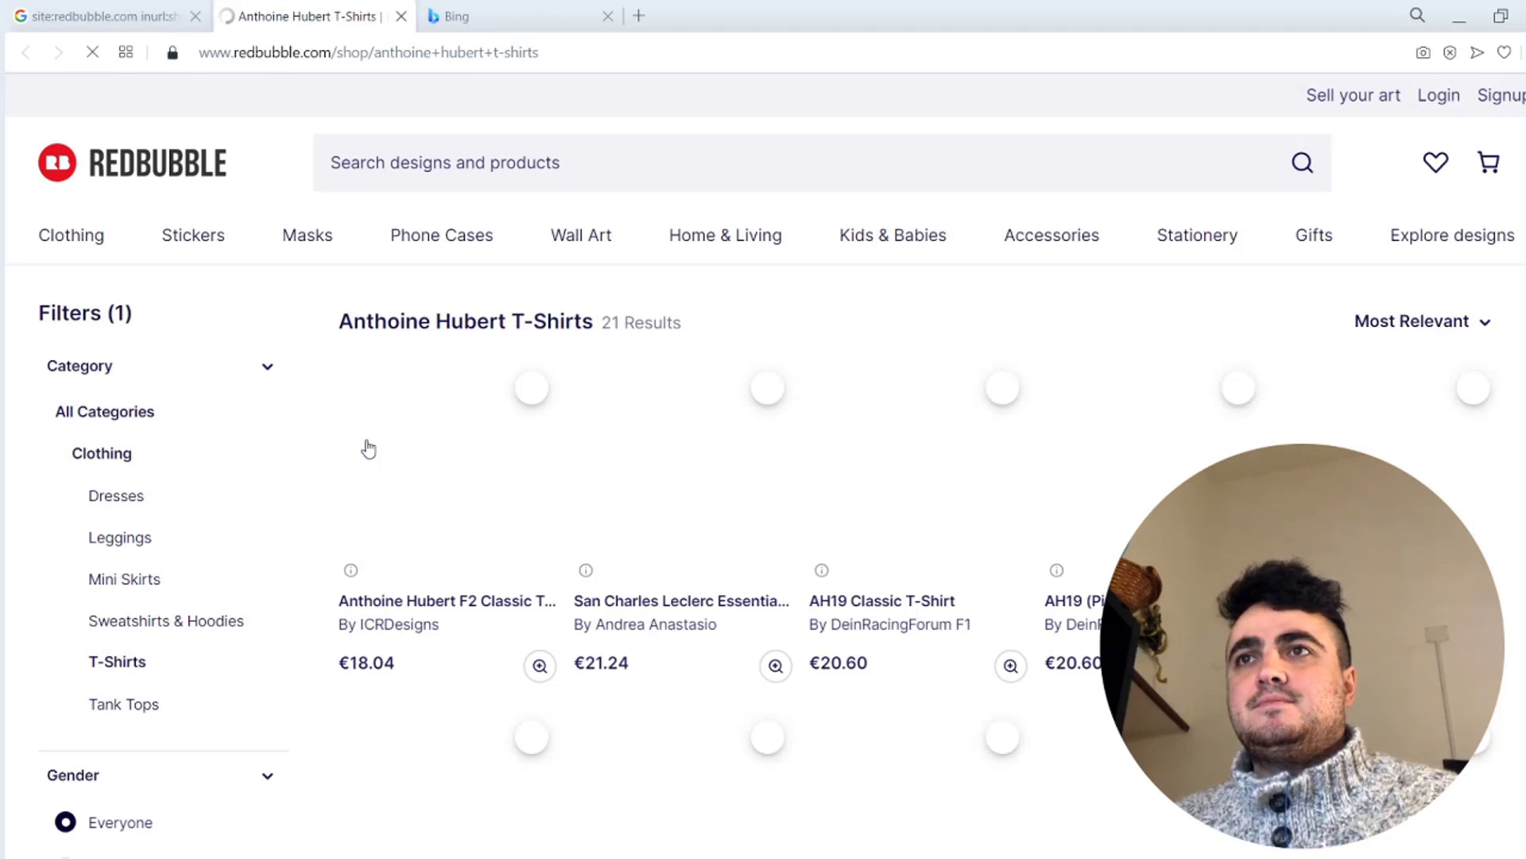
drag(682, 322, 601, 326)
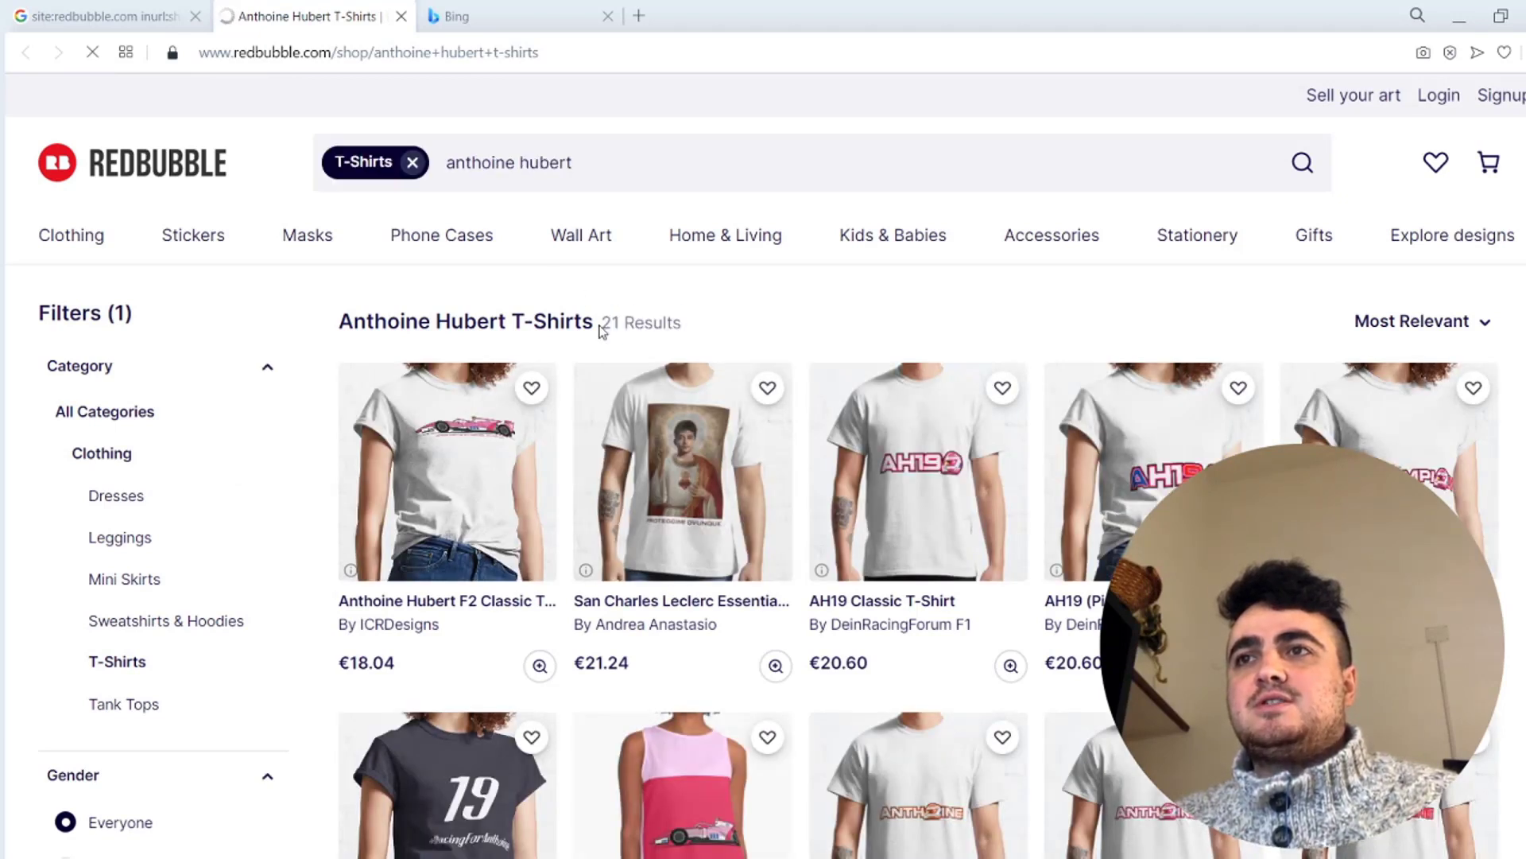
double_click(609, 323)
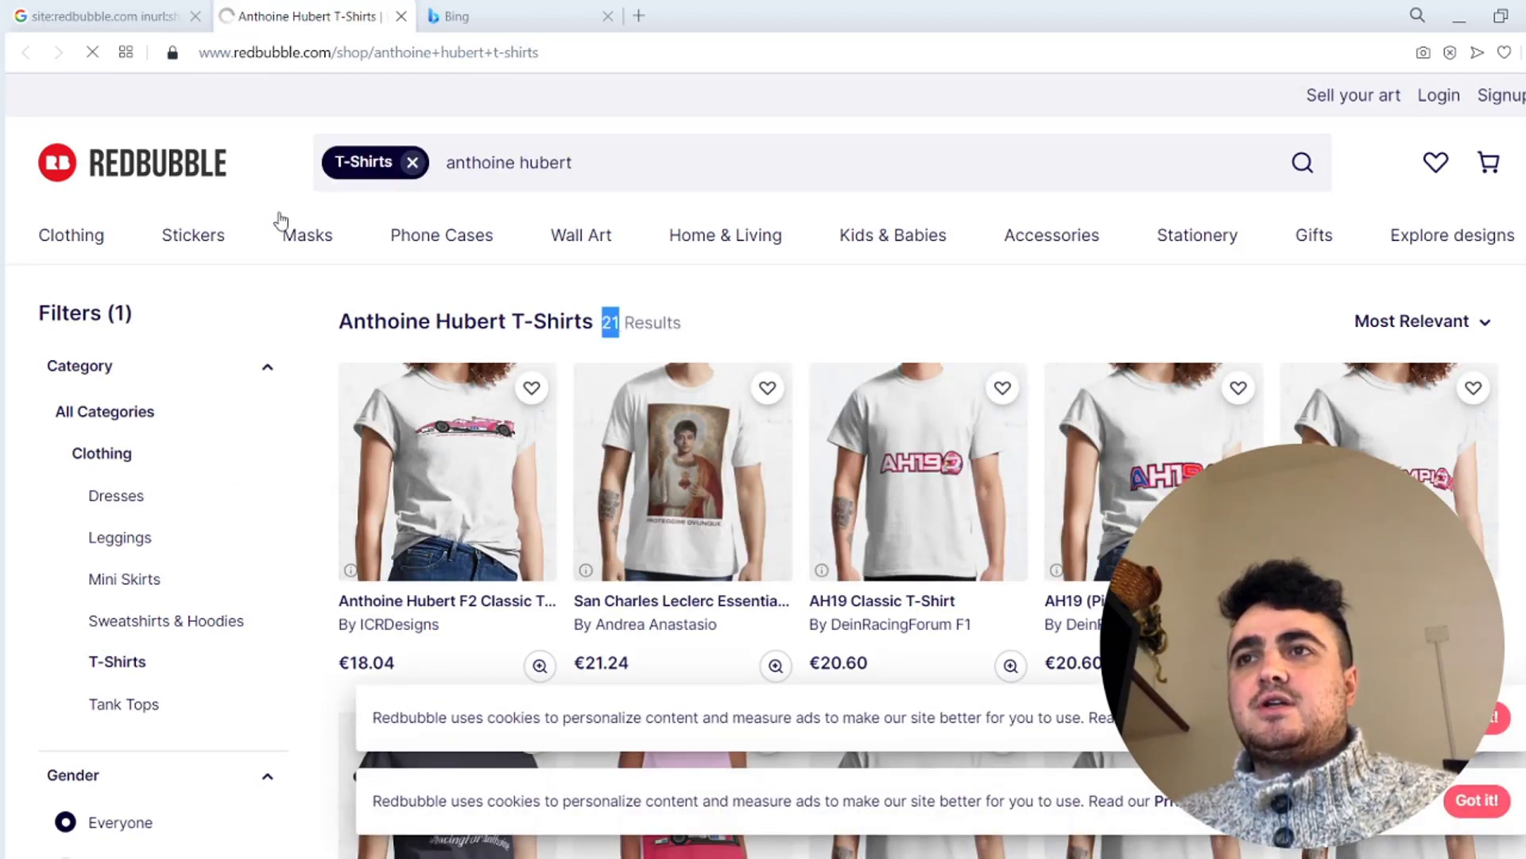
Return to the Google search, narrow the range in the query to 0..10 results and rerun it
key(ctrl+shift+Tab)
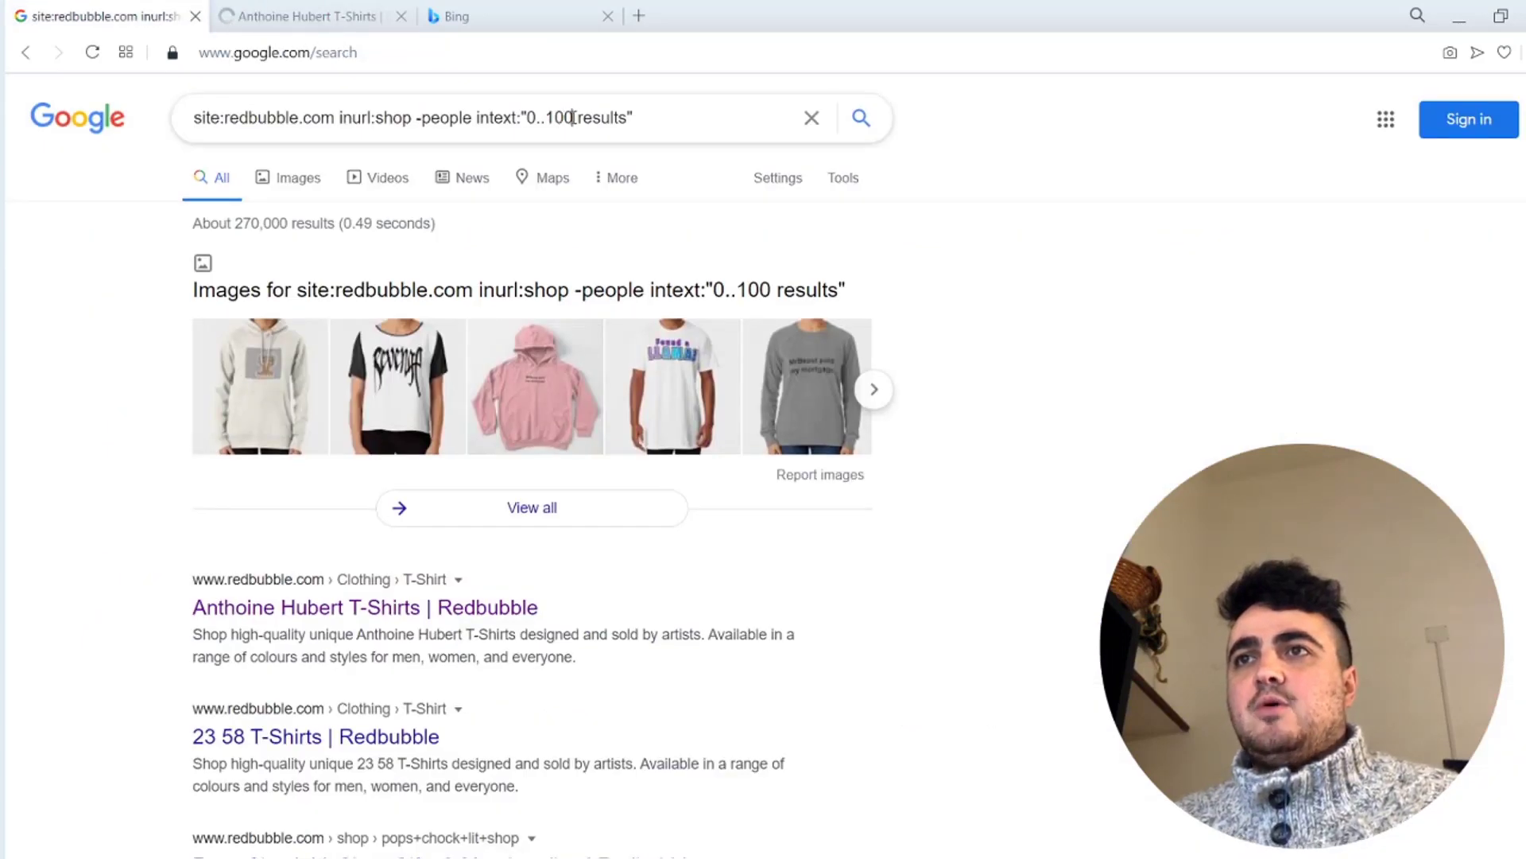
key(BackSpace)
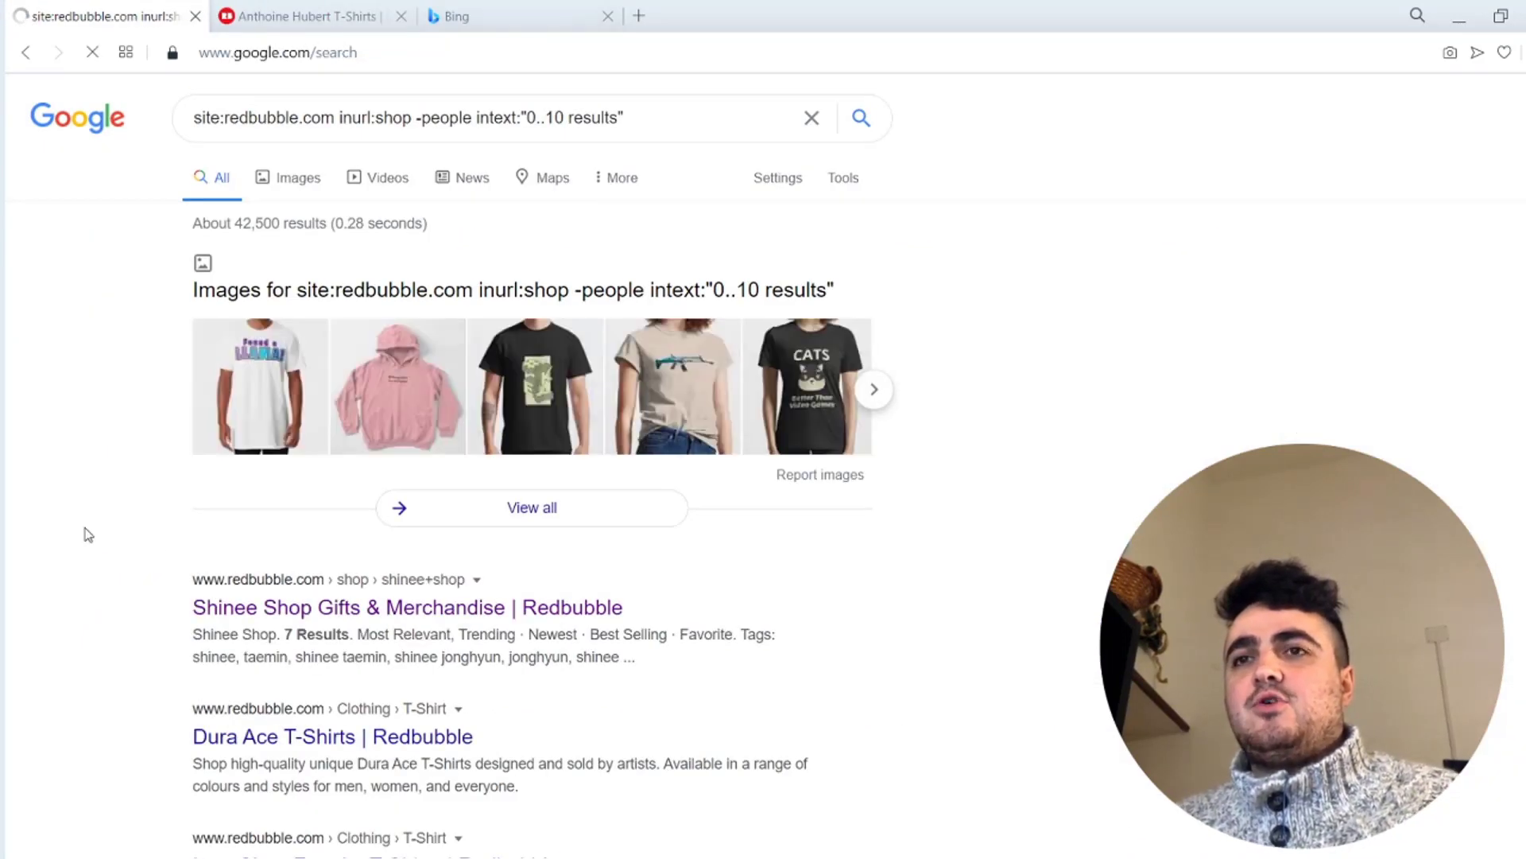
Open the King Gnu Gifts & Merchandise result in a new tab, highlight its result count, and return to the search
scroll(273, 586, down, 5)
middle_click(290, 581)
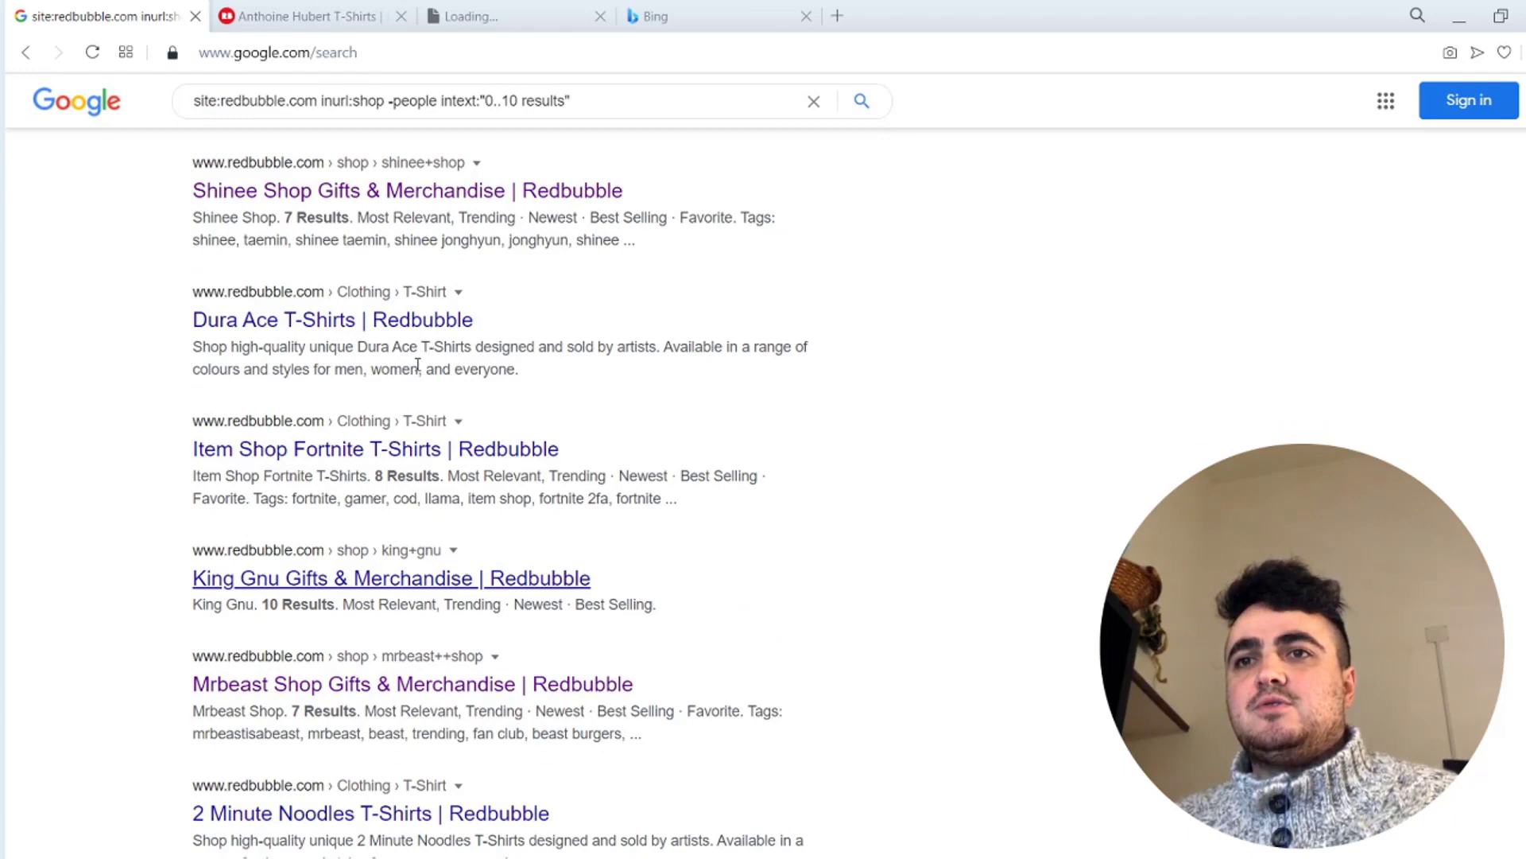
key(ctrl+Tab)
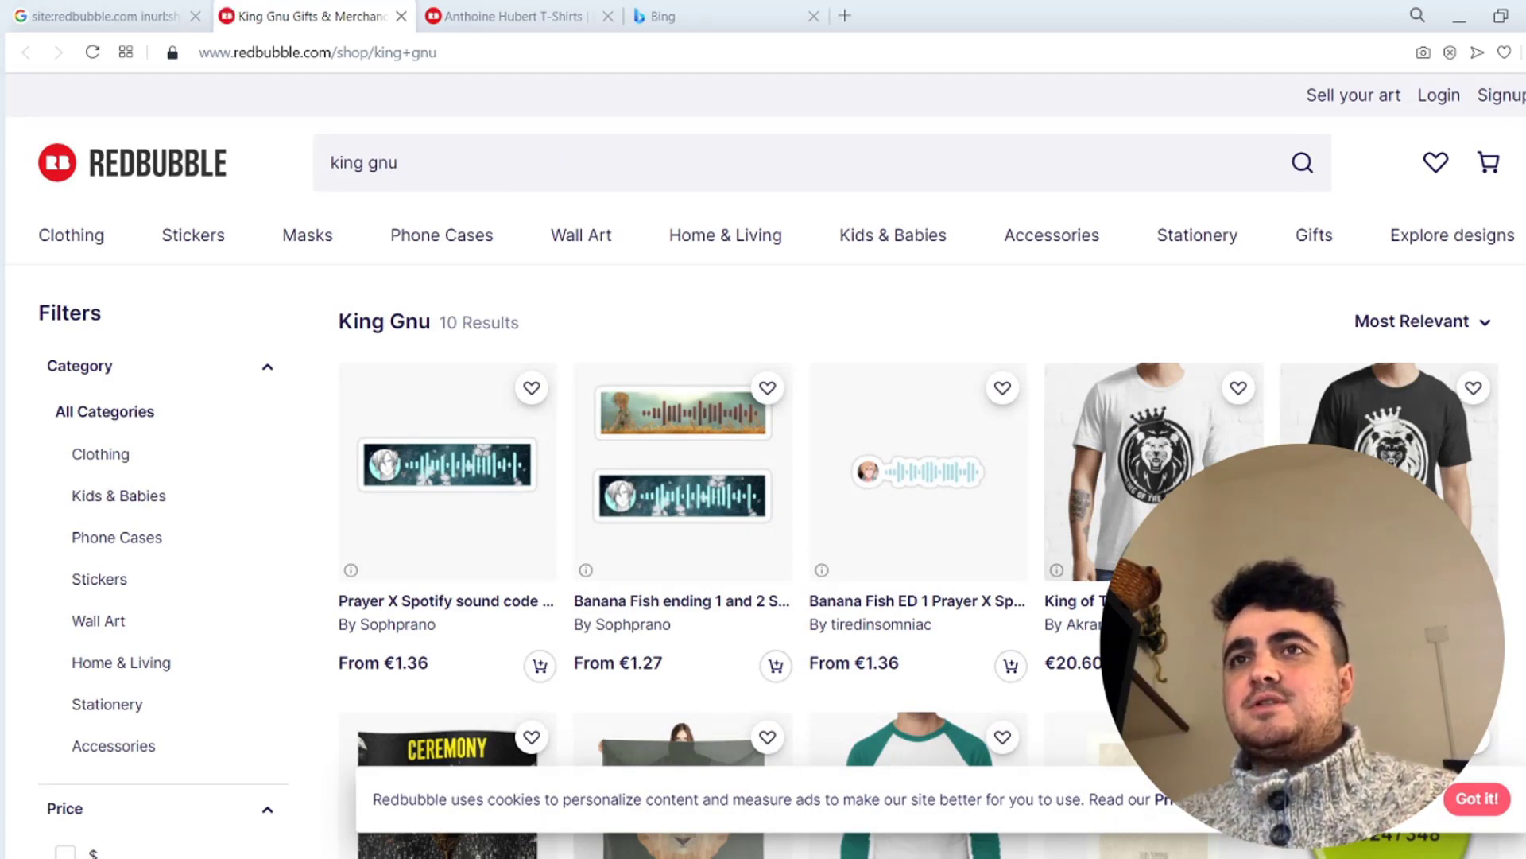
triple_click(480, 322)
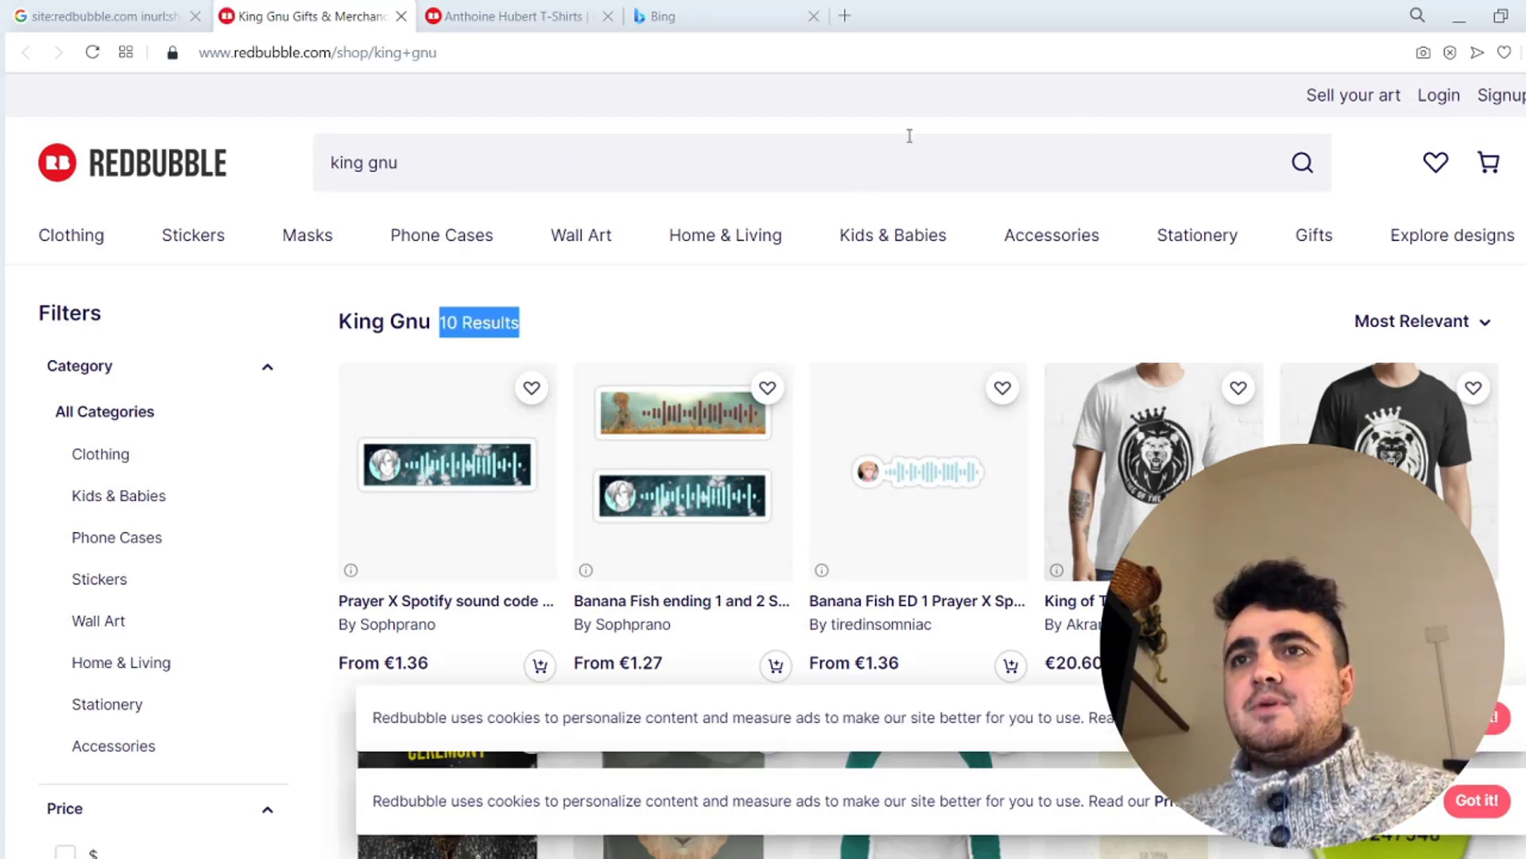
click(210, 9)
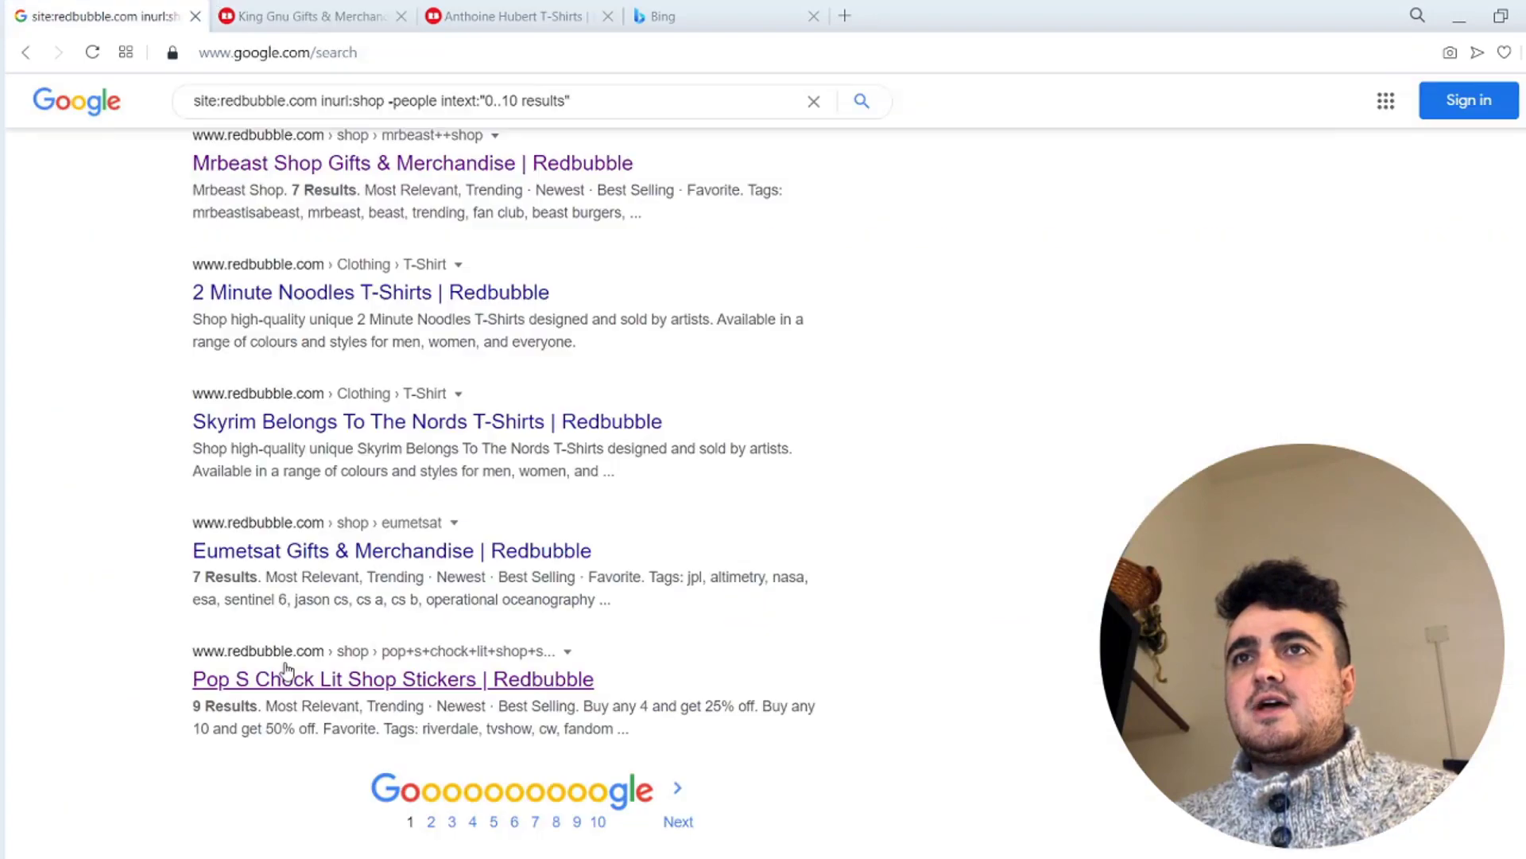
Open the Eumetsat Gifts & Merchandise result in a new tab, highlight its result count, and return to the search
middle_click(318, 550)
drag(728, 12, 367, 10)
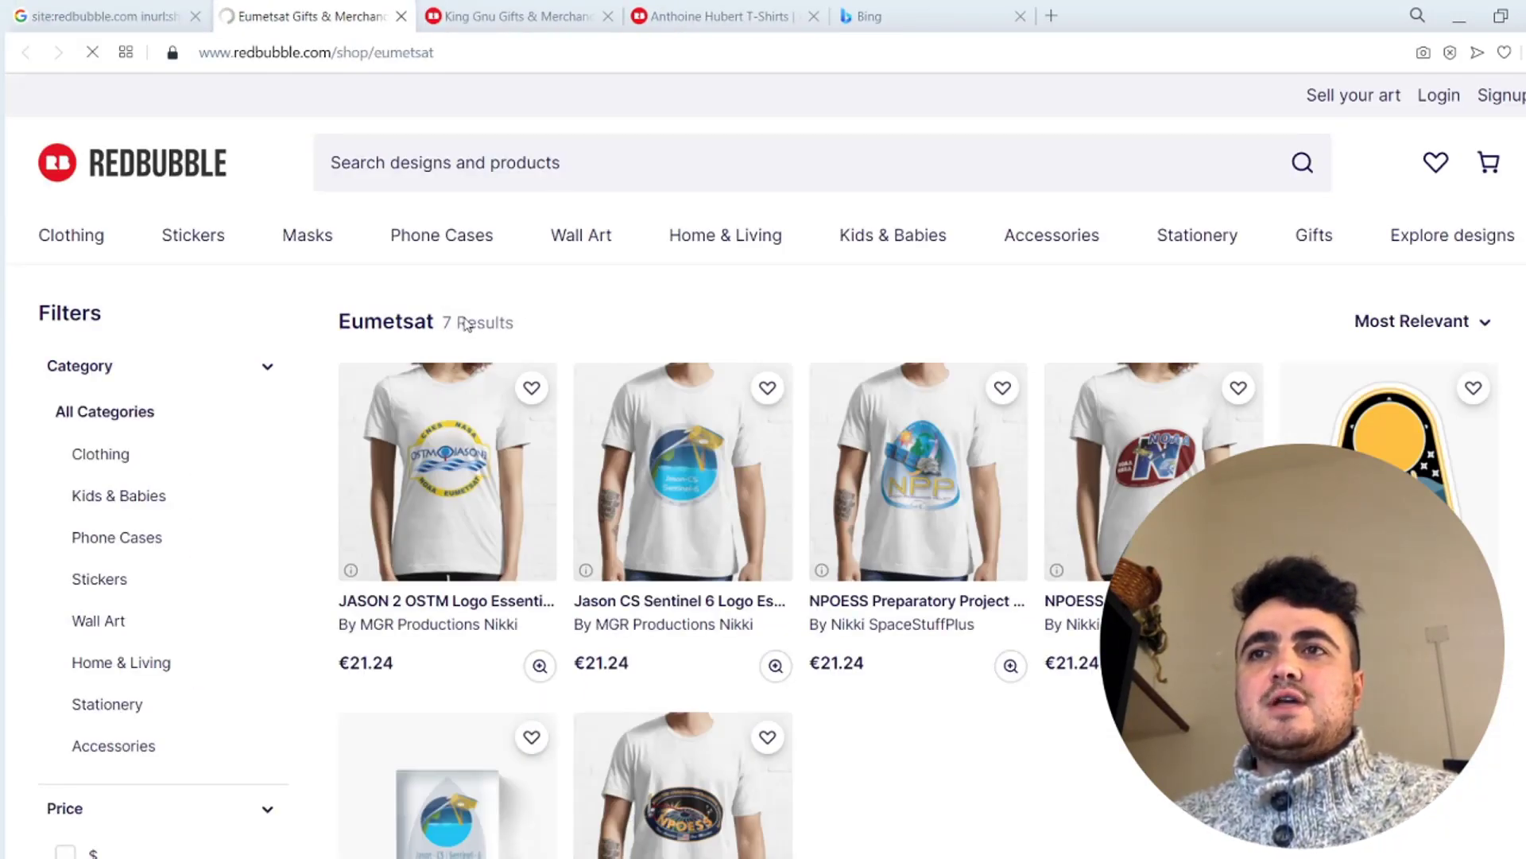
triple_click(465, 324)
key(ctrl+Page_Up)
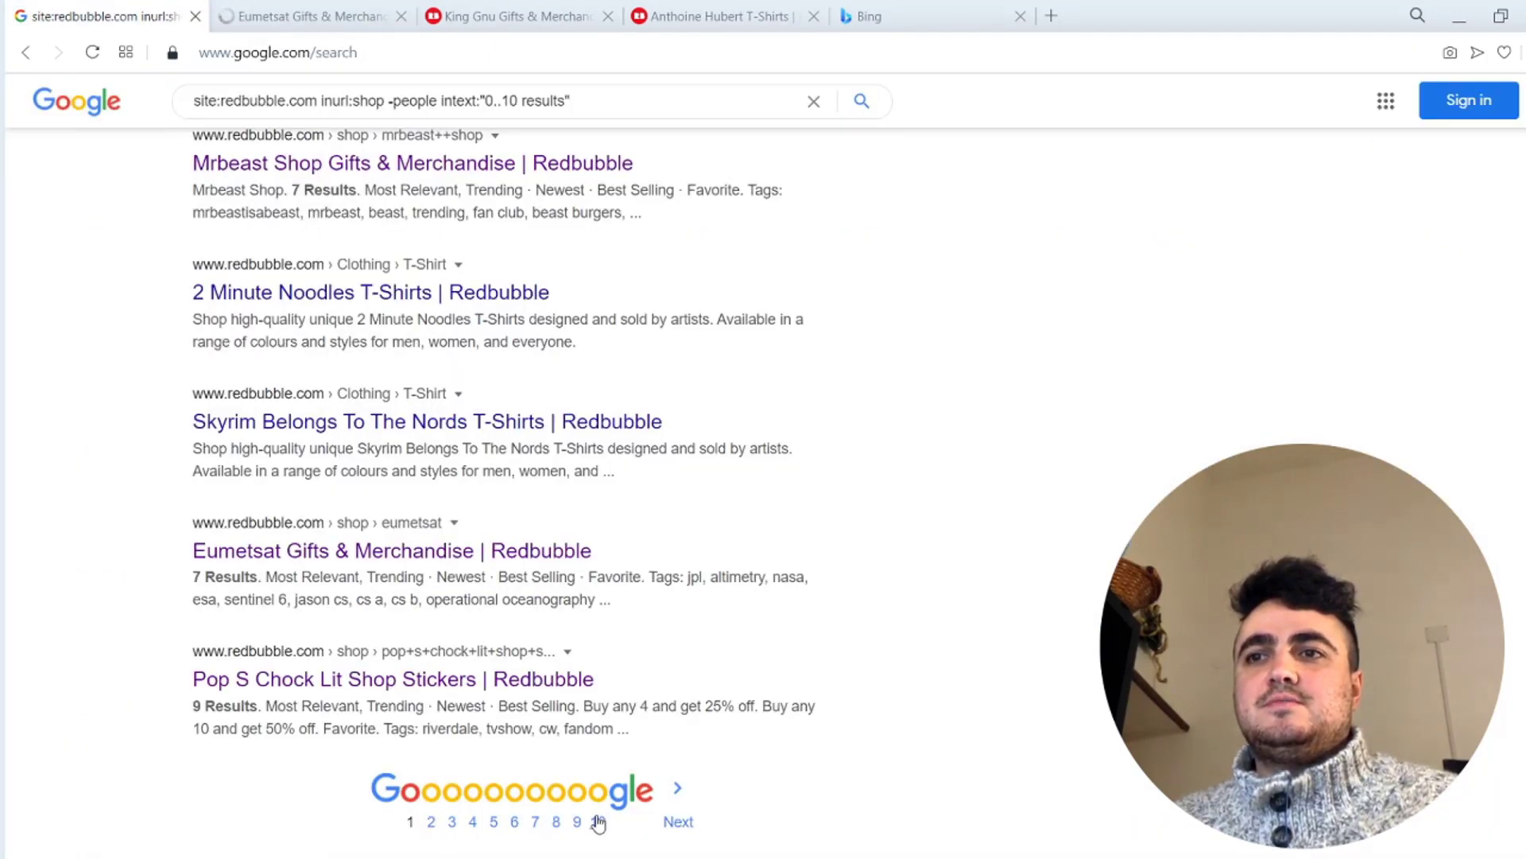
From page 2 of the search results, open the Femperial listing in a new tab, check its result count, and return
click(432, 820)
middle_click(366, 292)
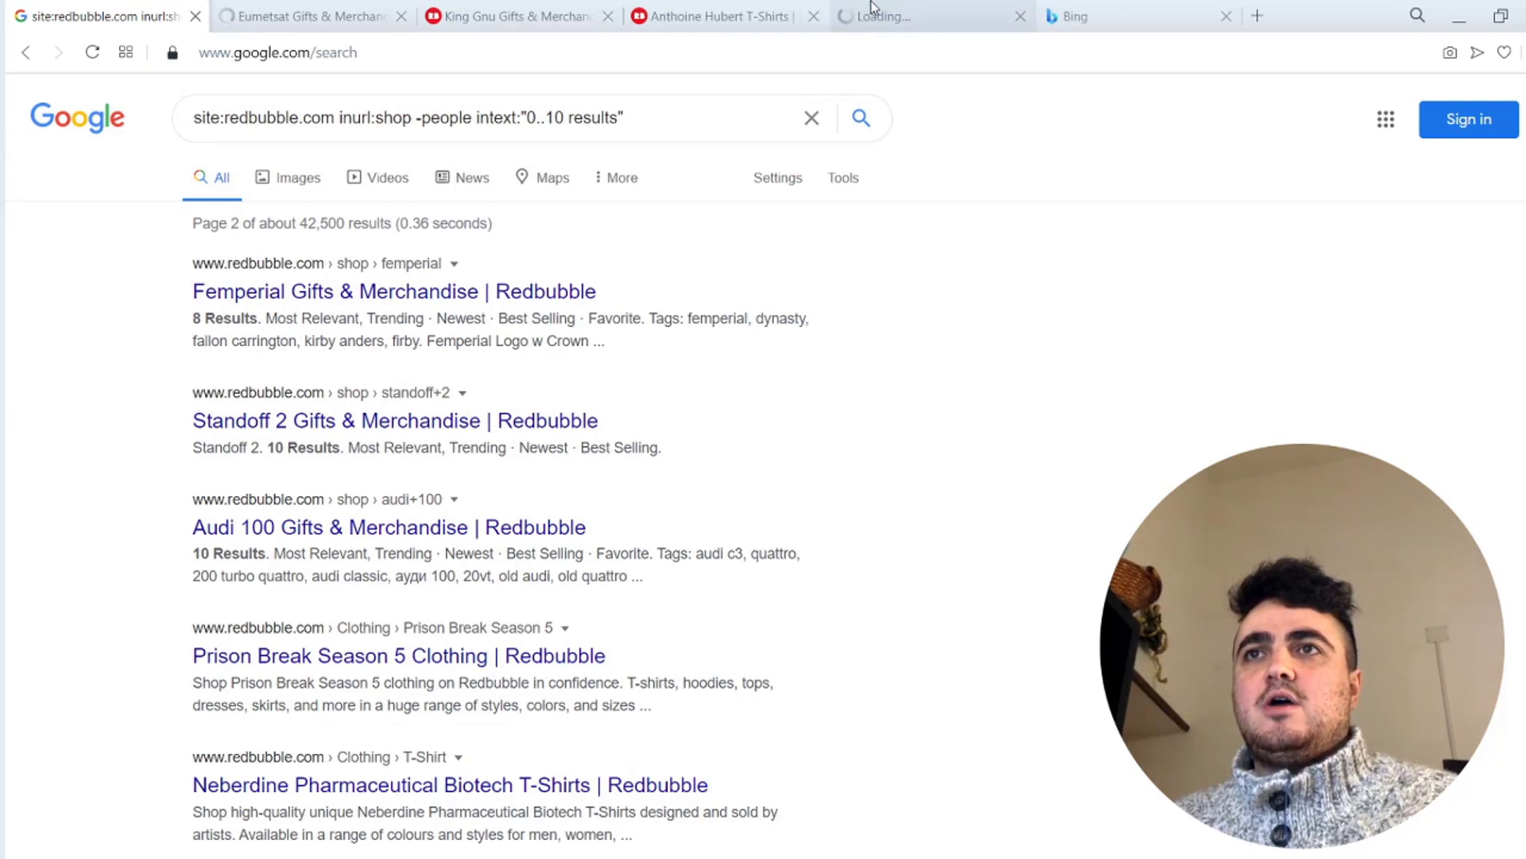
click(872, 8)
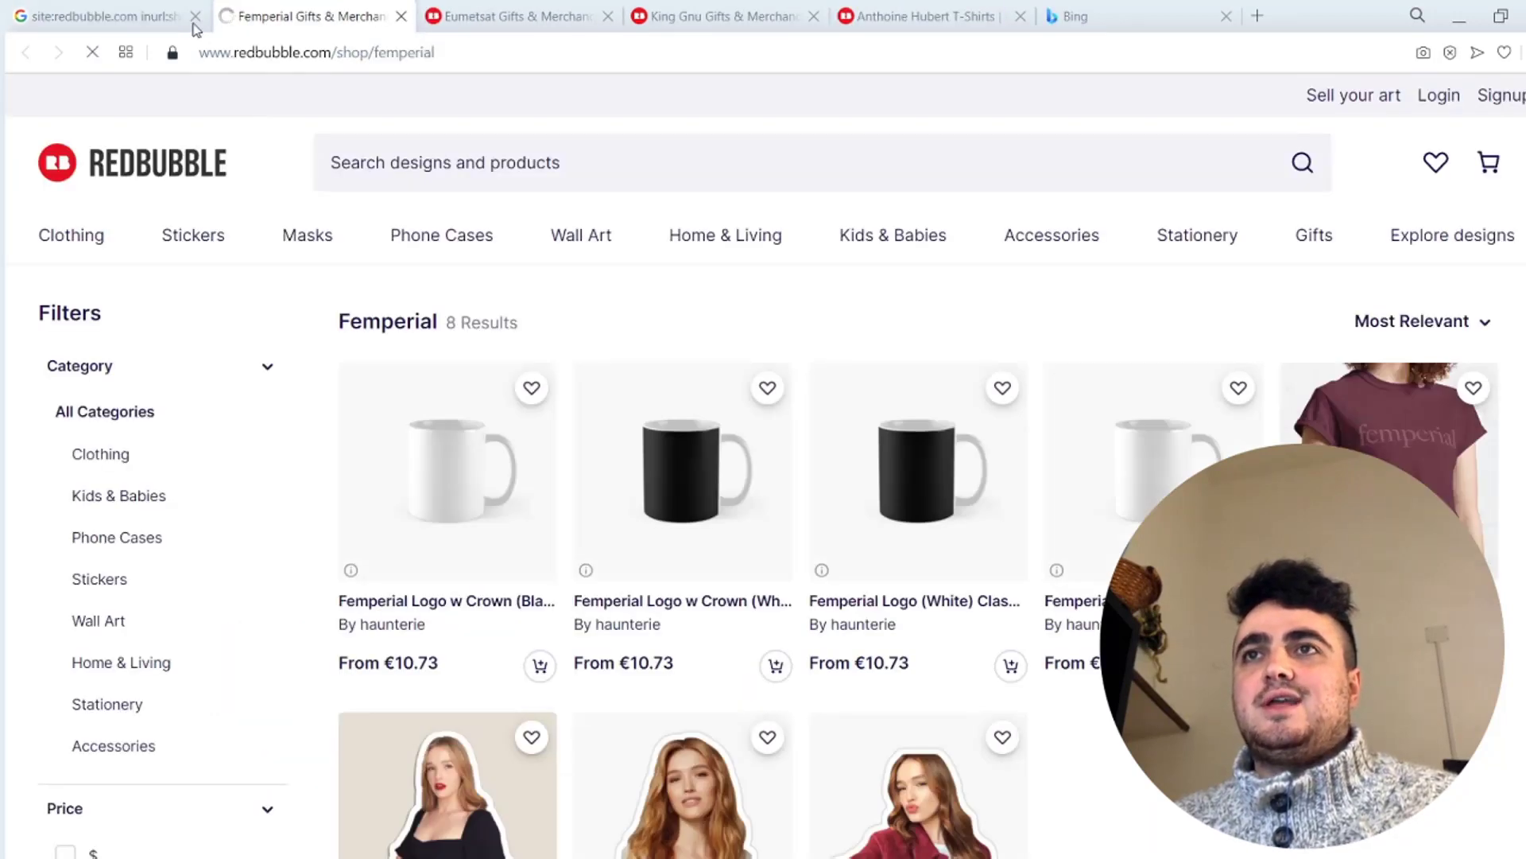
drag(528, 327, 443, 323)
key(ctrl+Tab)
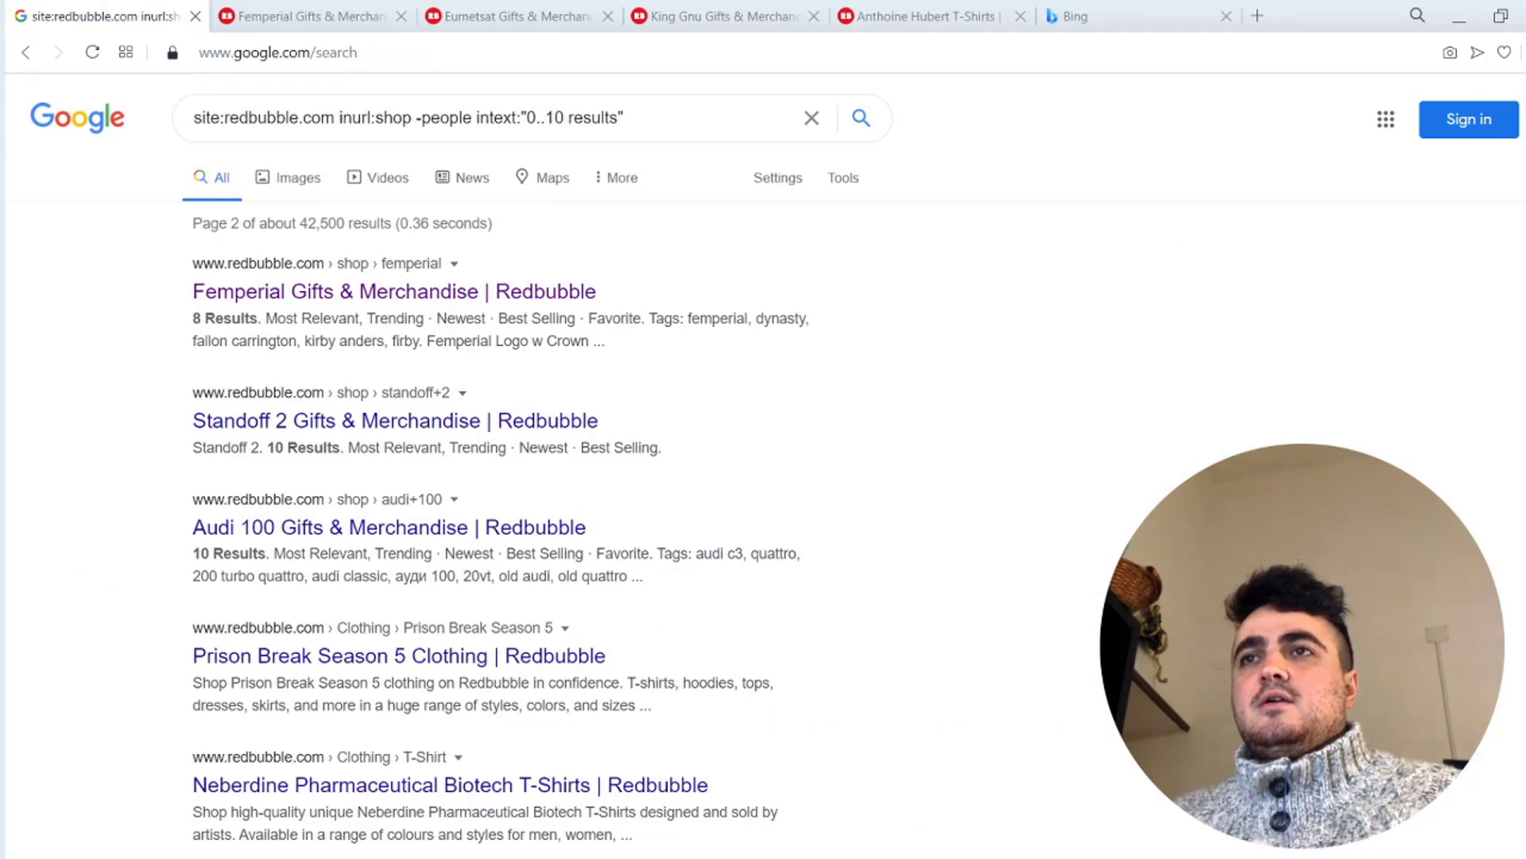
Go to page 10 of the Google search results
scroll(545, 471, down, 10)
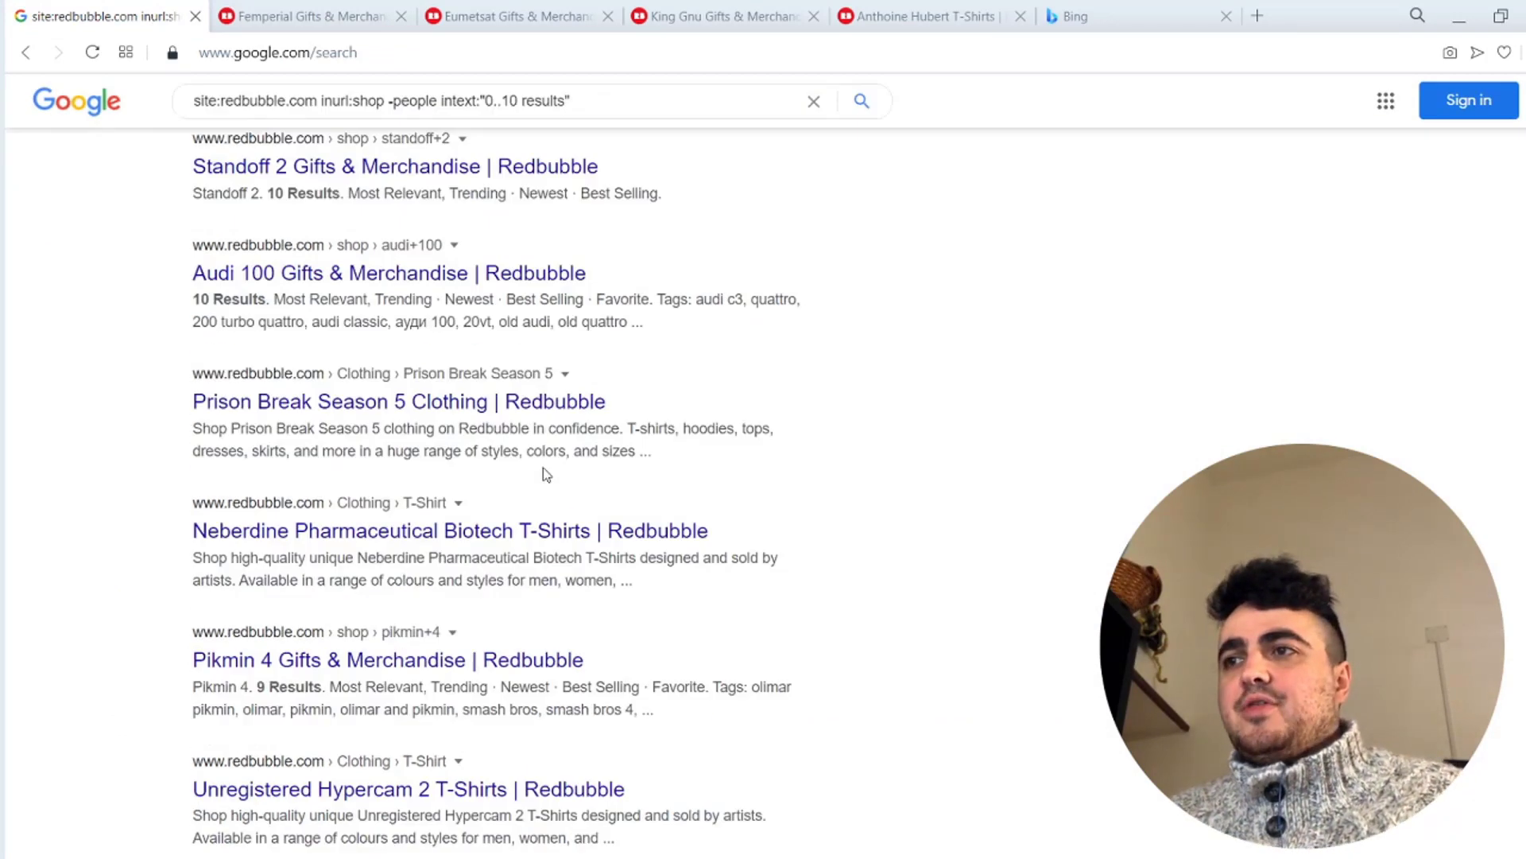
click(628, 730)
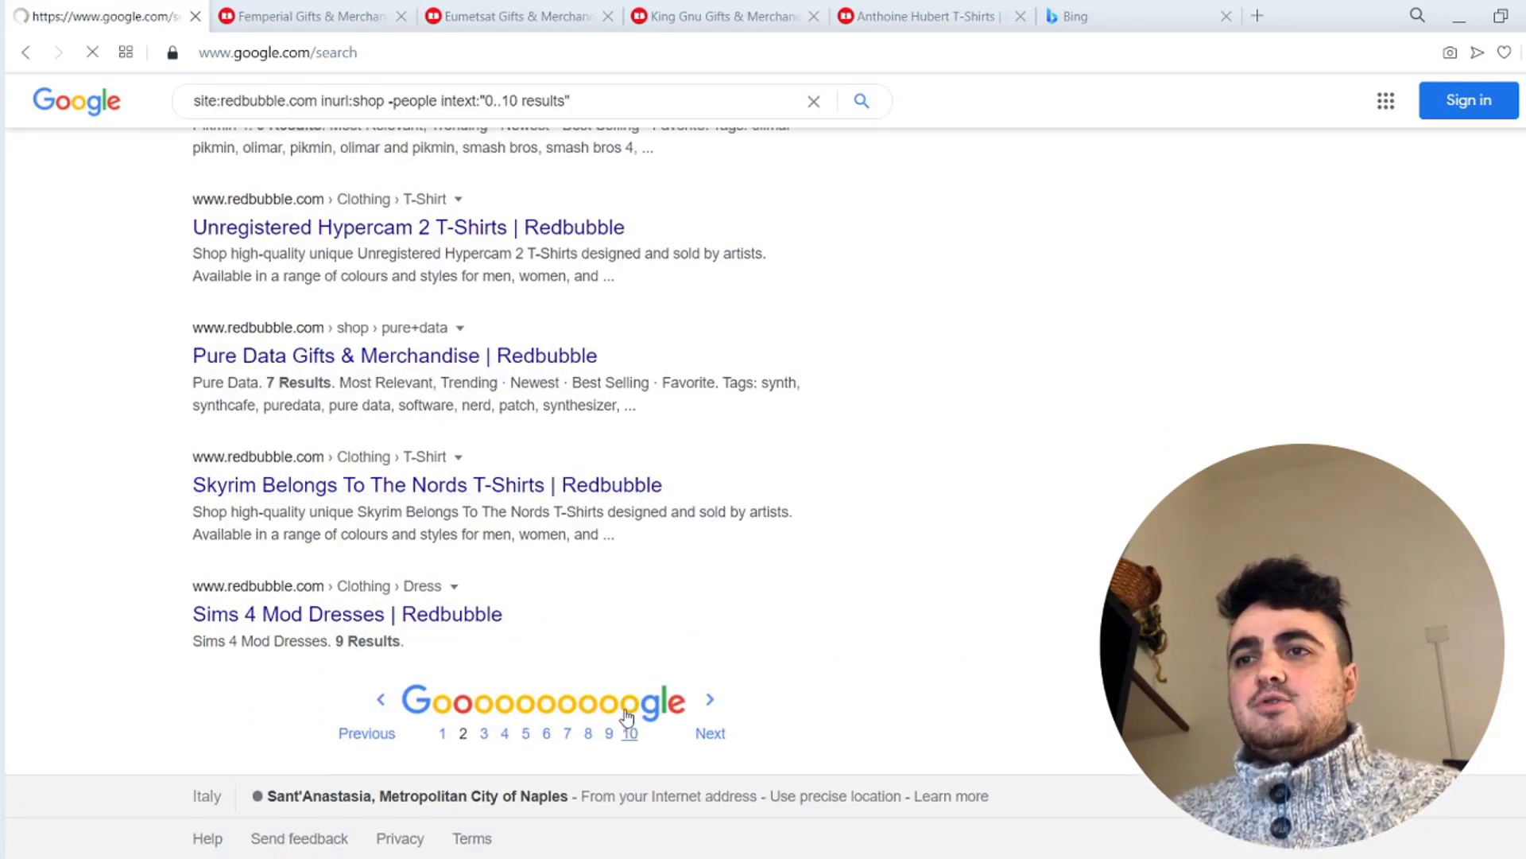
Advance through the search results from page 10 to the final page, page 30
scroll(628, 699, down, 10)
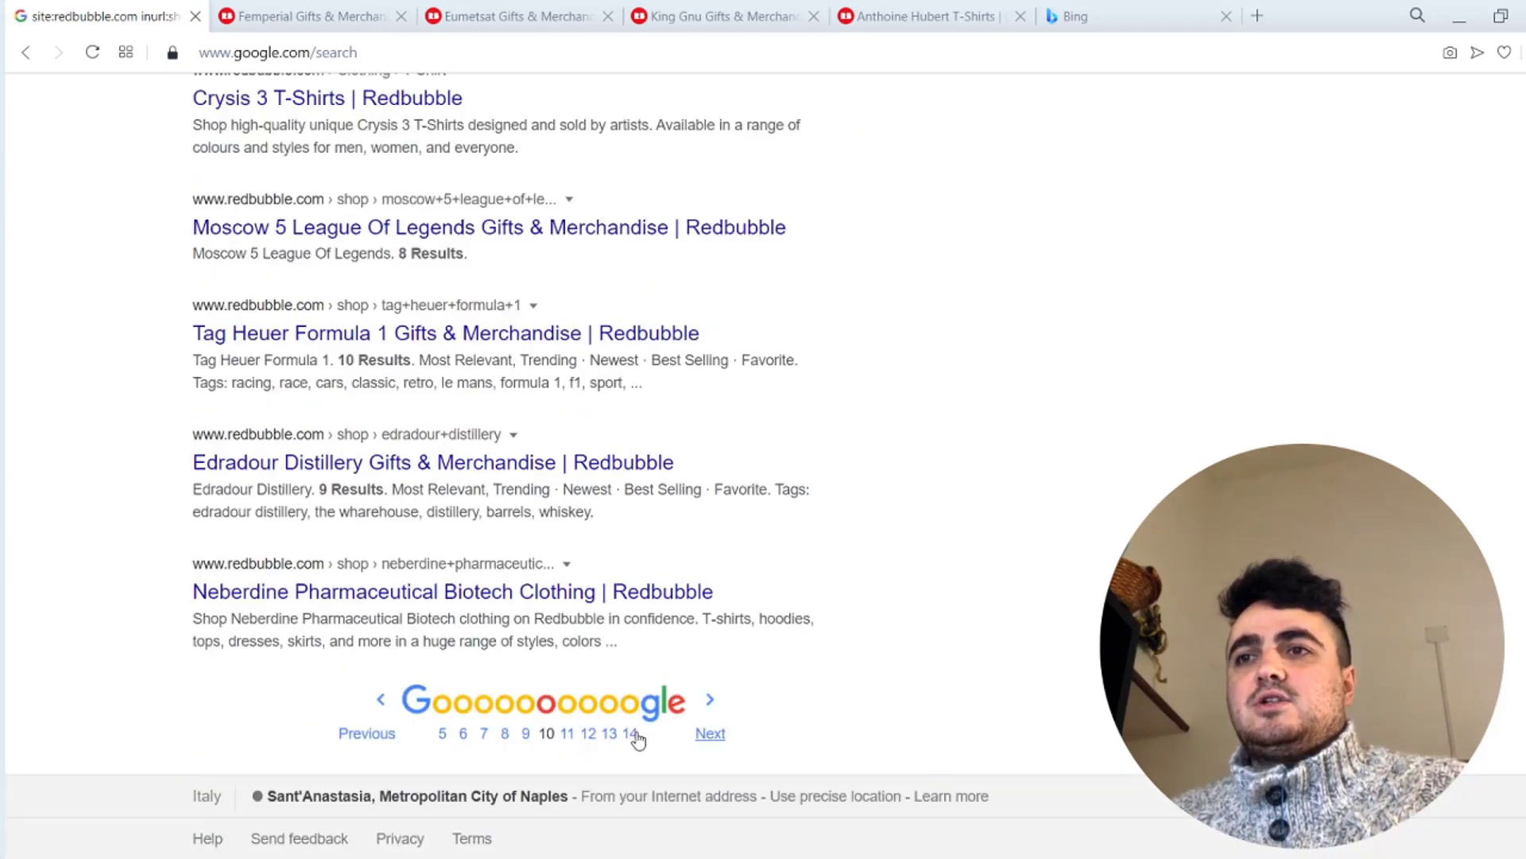
click(695, 732)
scroll(698, 736, down, 10)
click(630, 733)
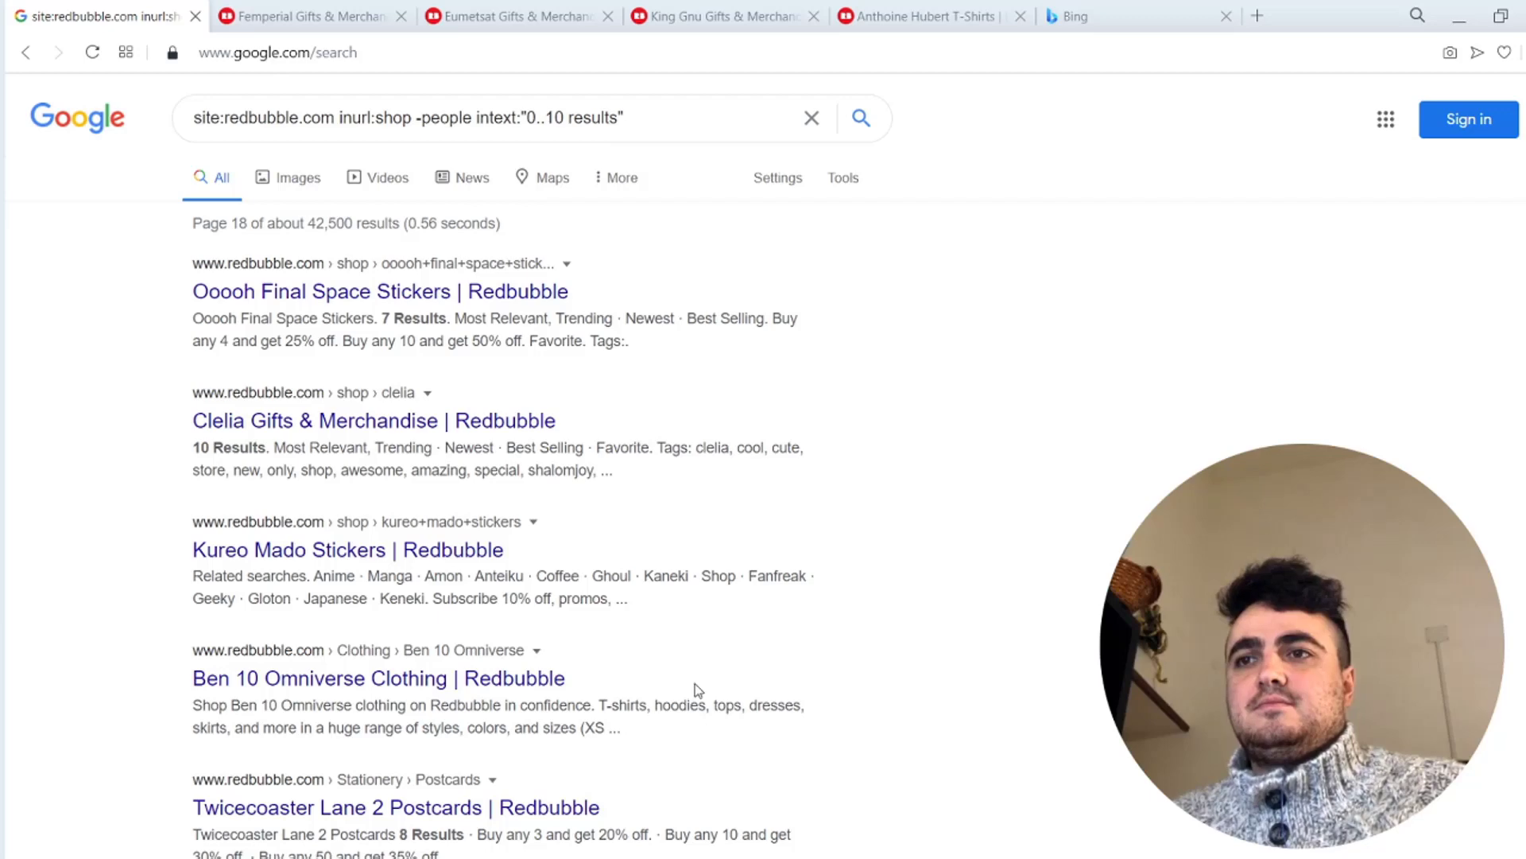
scroll(692, 636, down, 10)
click(632, 733)
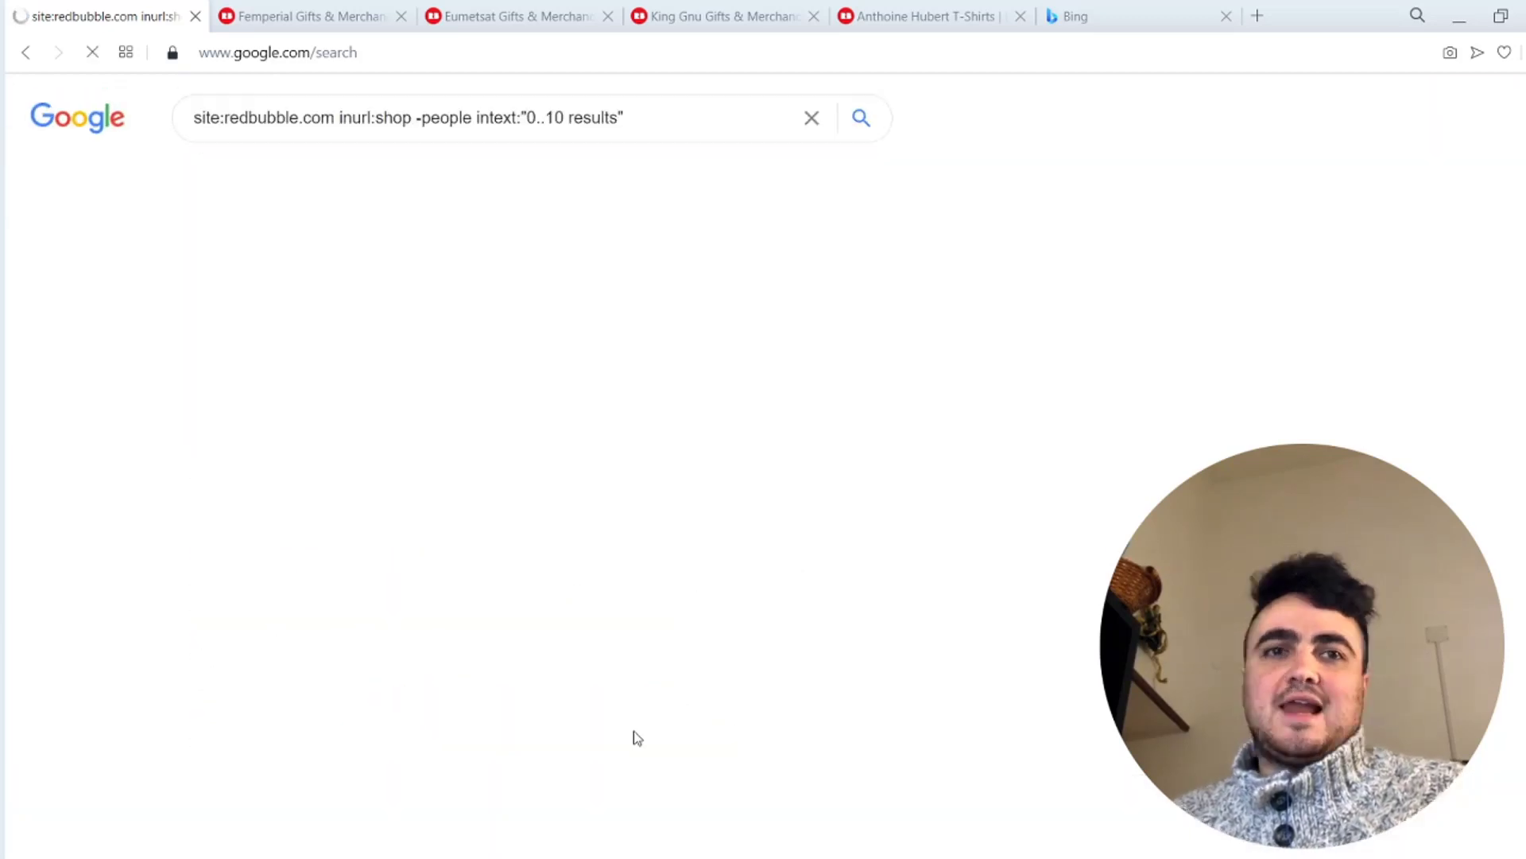
scroll(636, 732, down, 10)
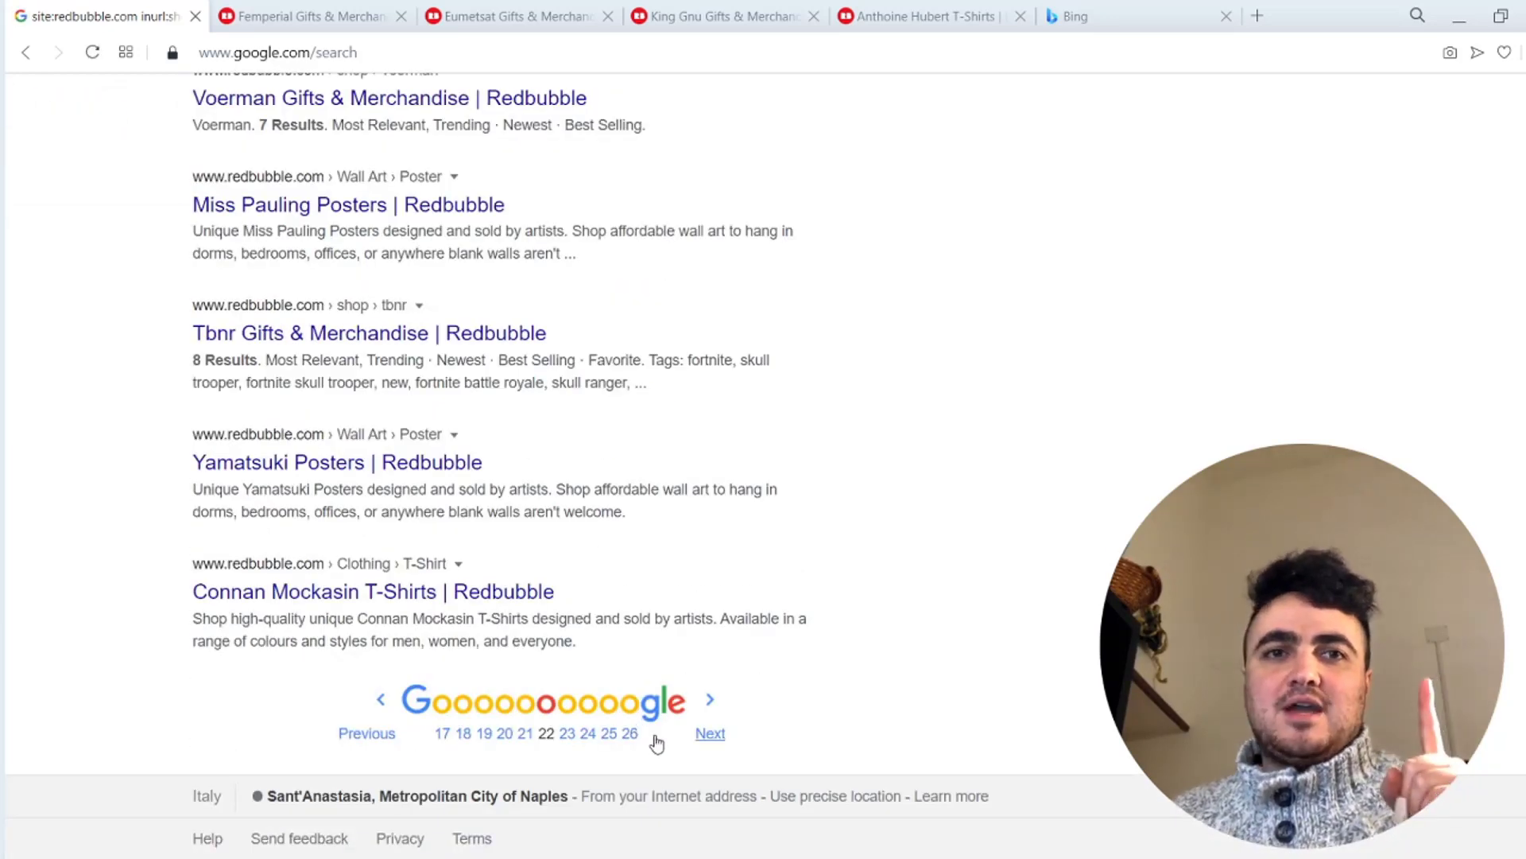
click(630, 733)
scroll(660, 700, down, 10)
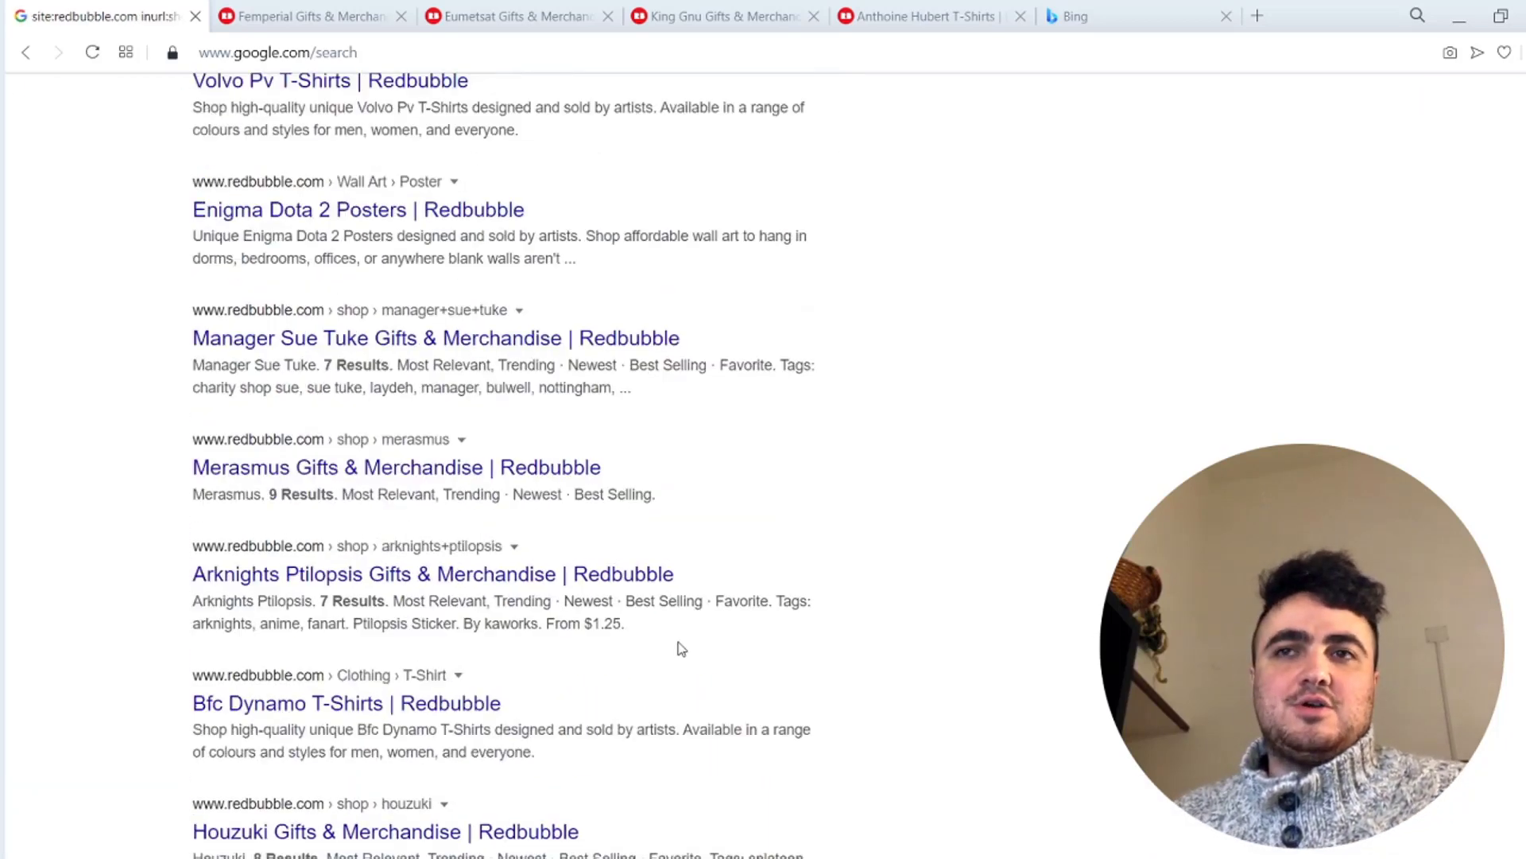
click(629, 732)
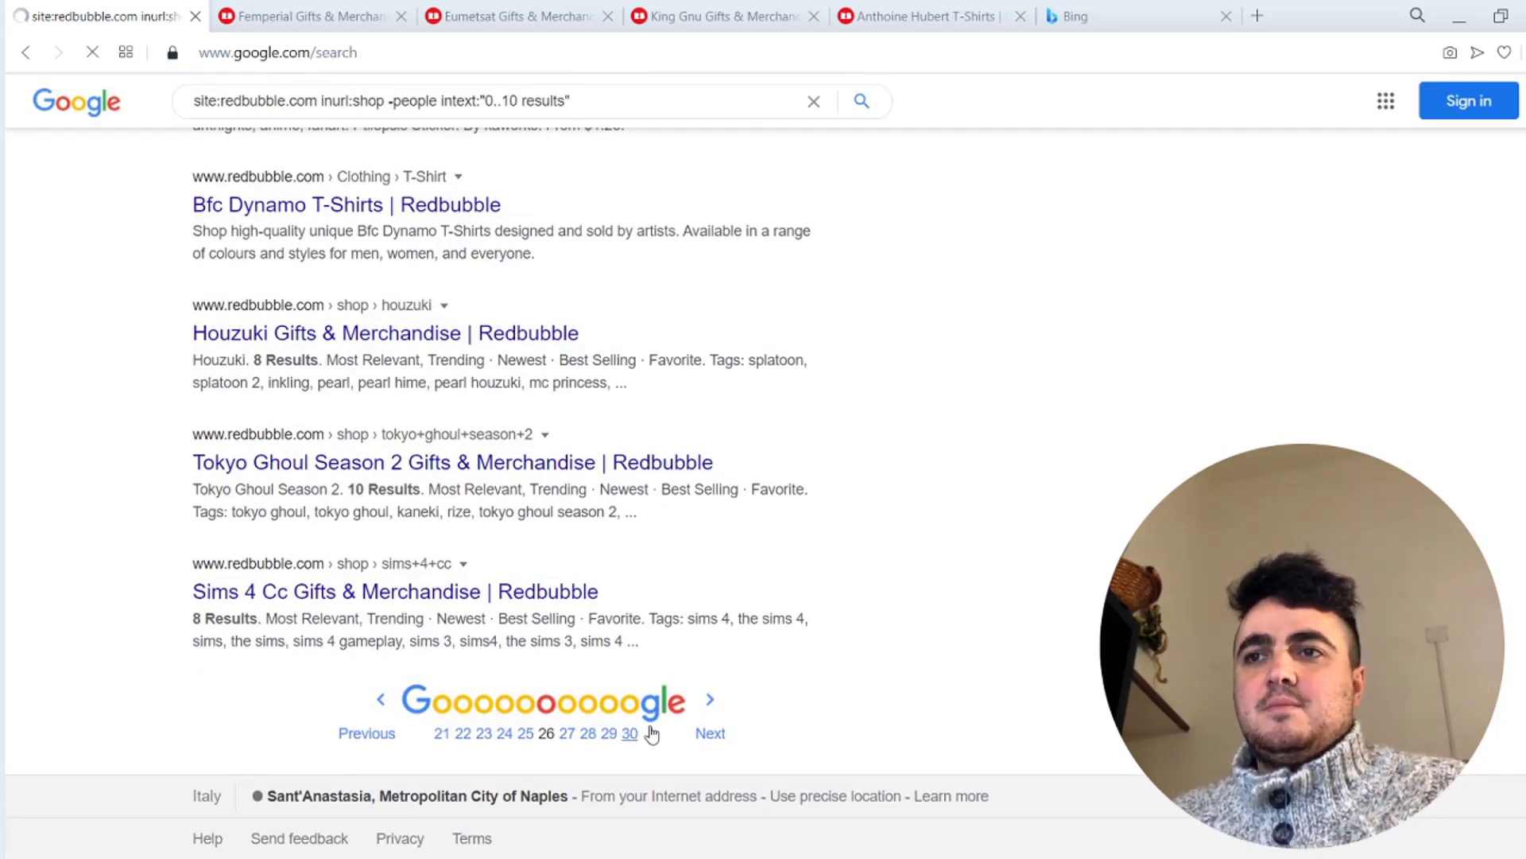
scroll(623, 726, down, 10)
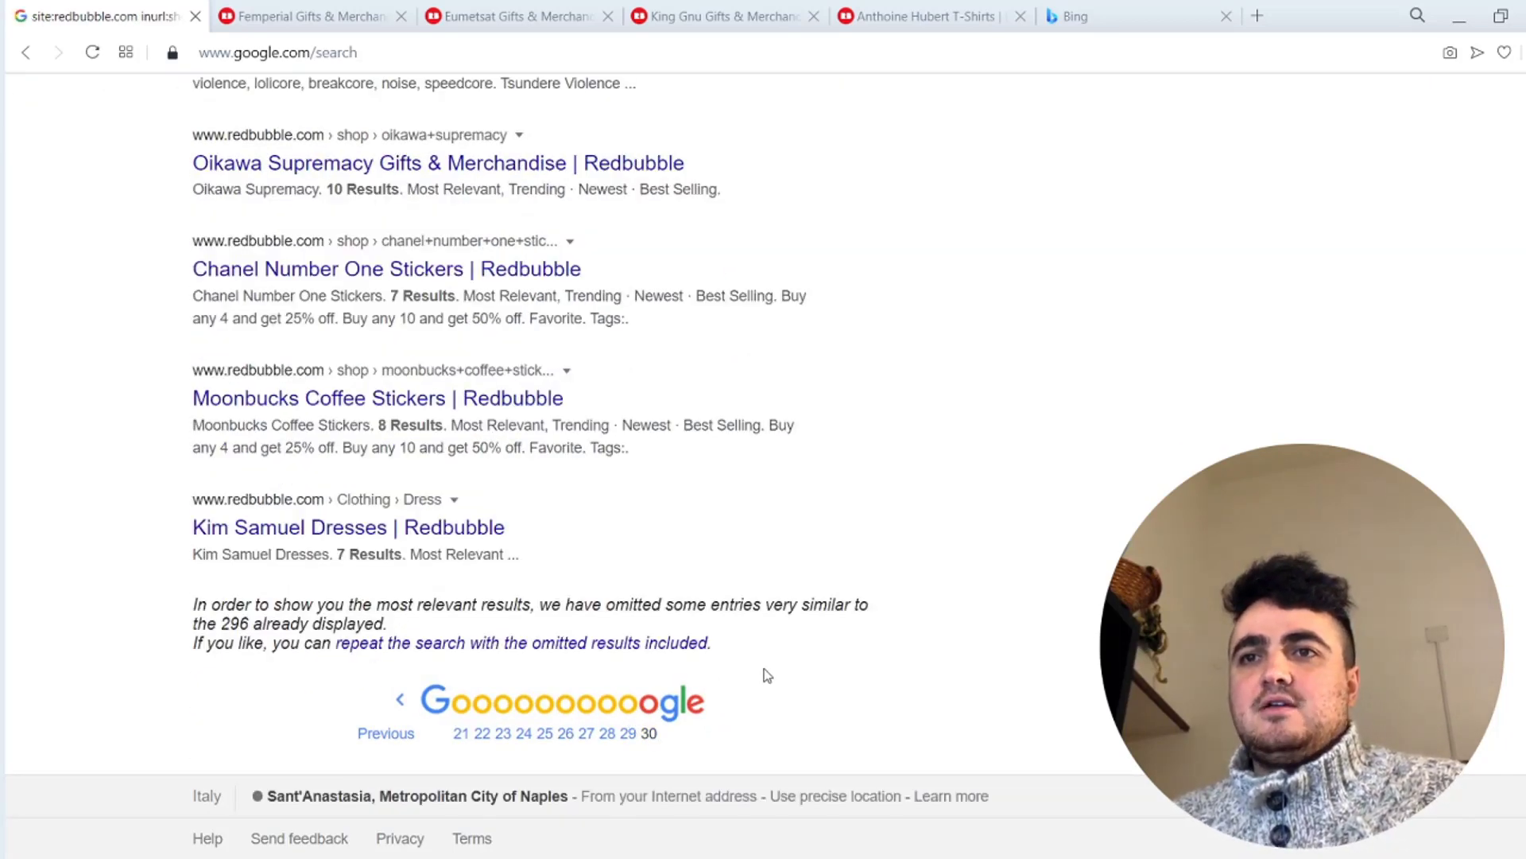
Highlight the notice about omitted similar entries and repeat the search with the omitted results included
drag(753, 660, 190, 606)
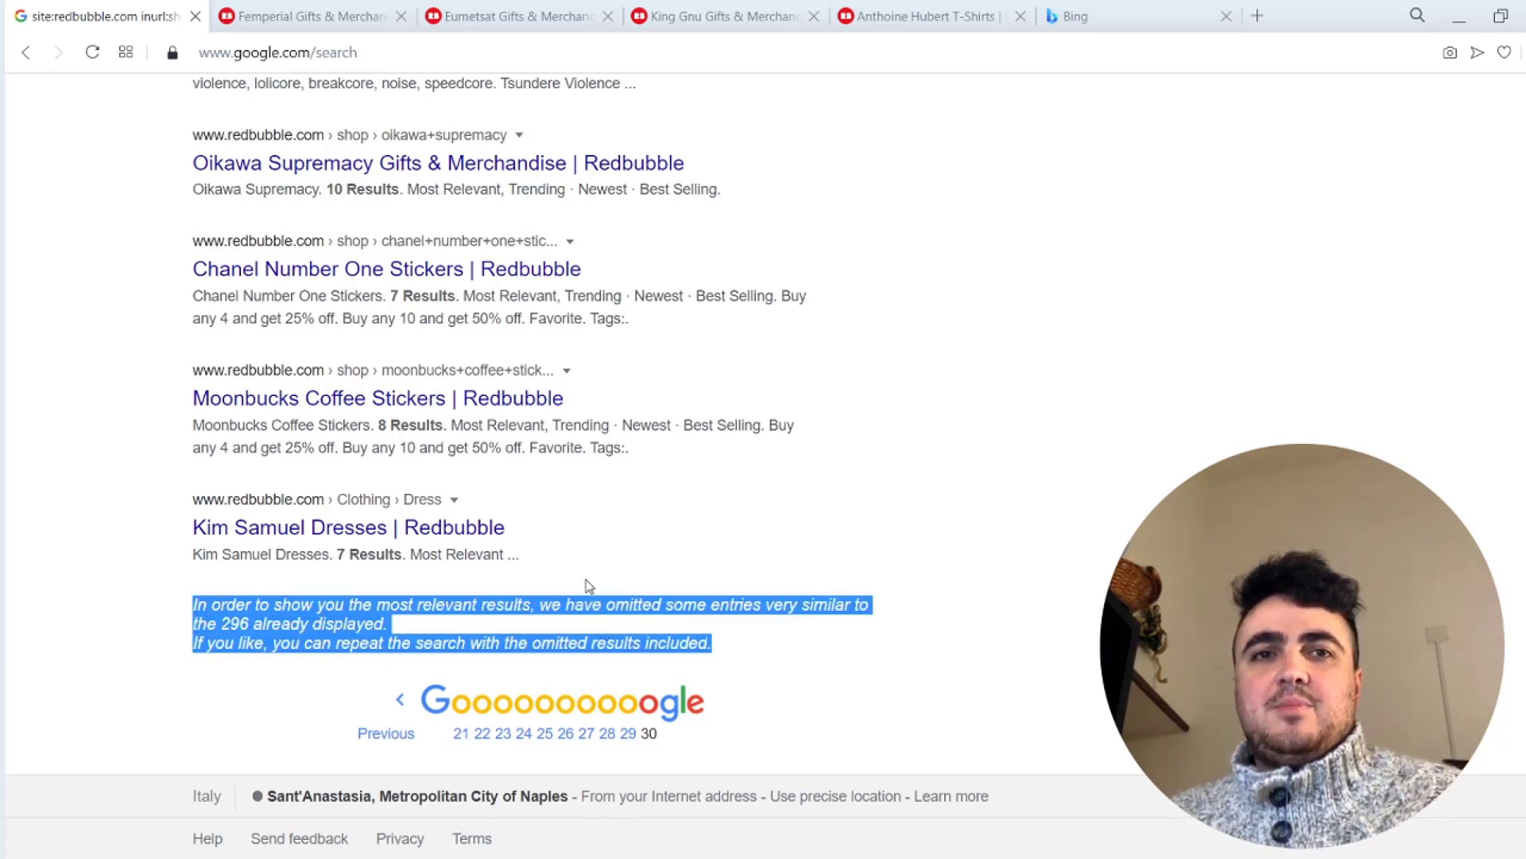
click(738, 553)
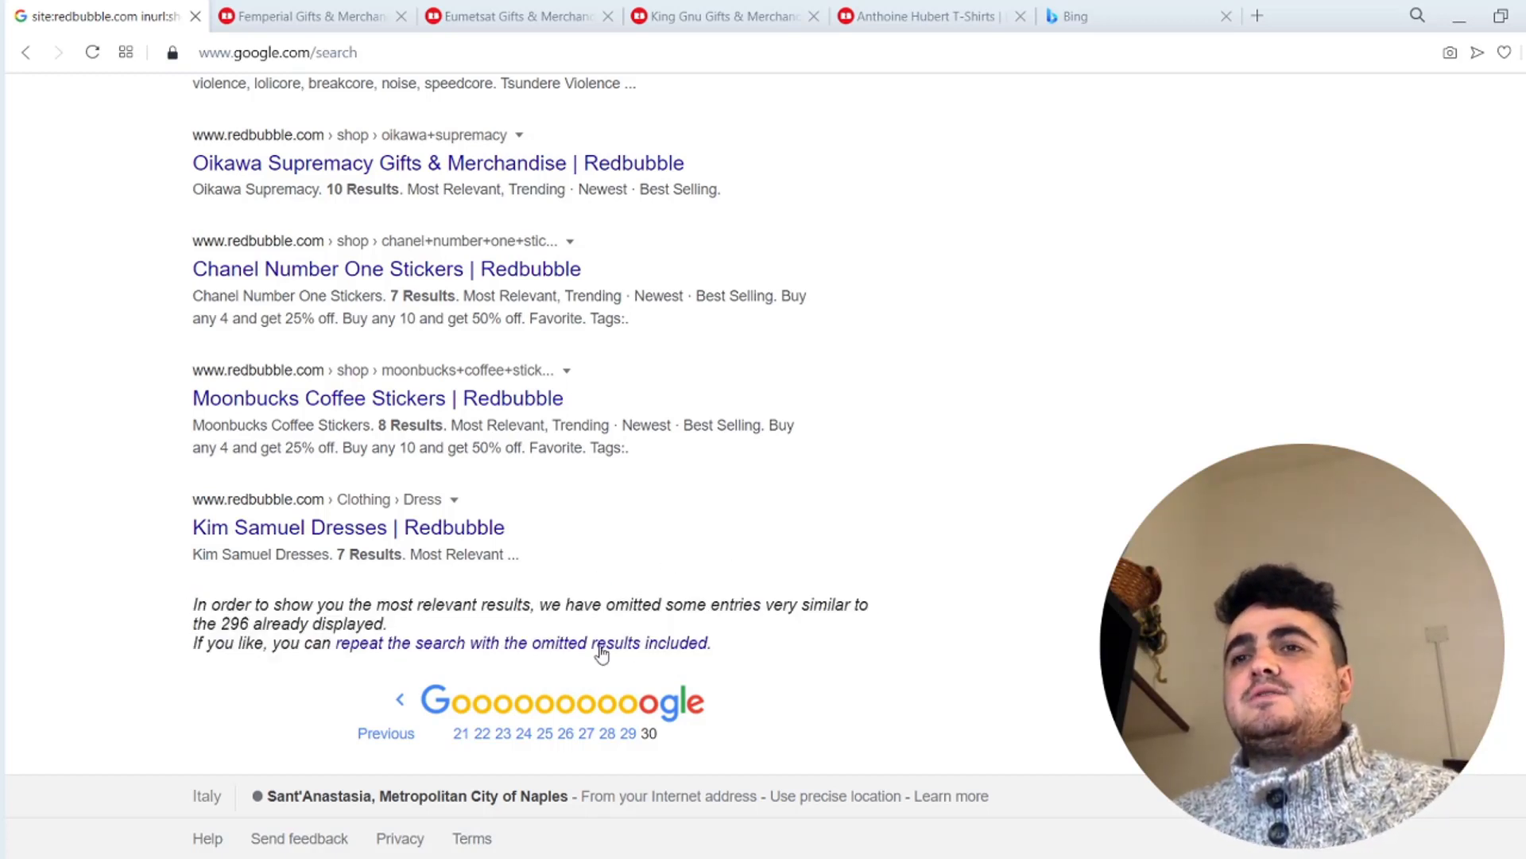
click(543, 643)
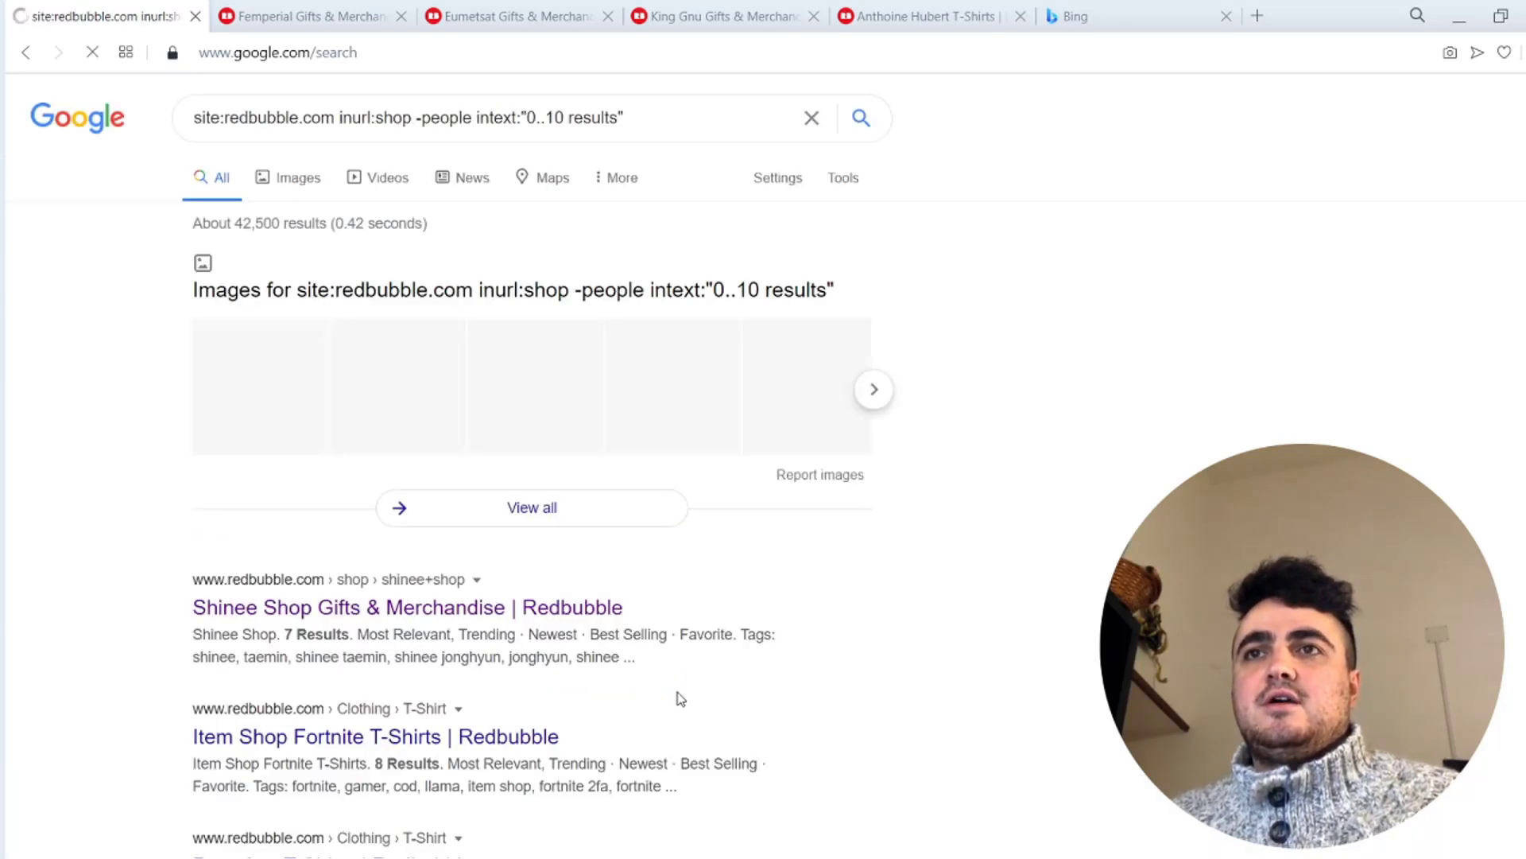
Highlight the total result count of the repeated search
scroll(681, 698, down, 3)
scroll(675, 691, up, 3)
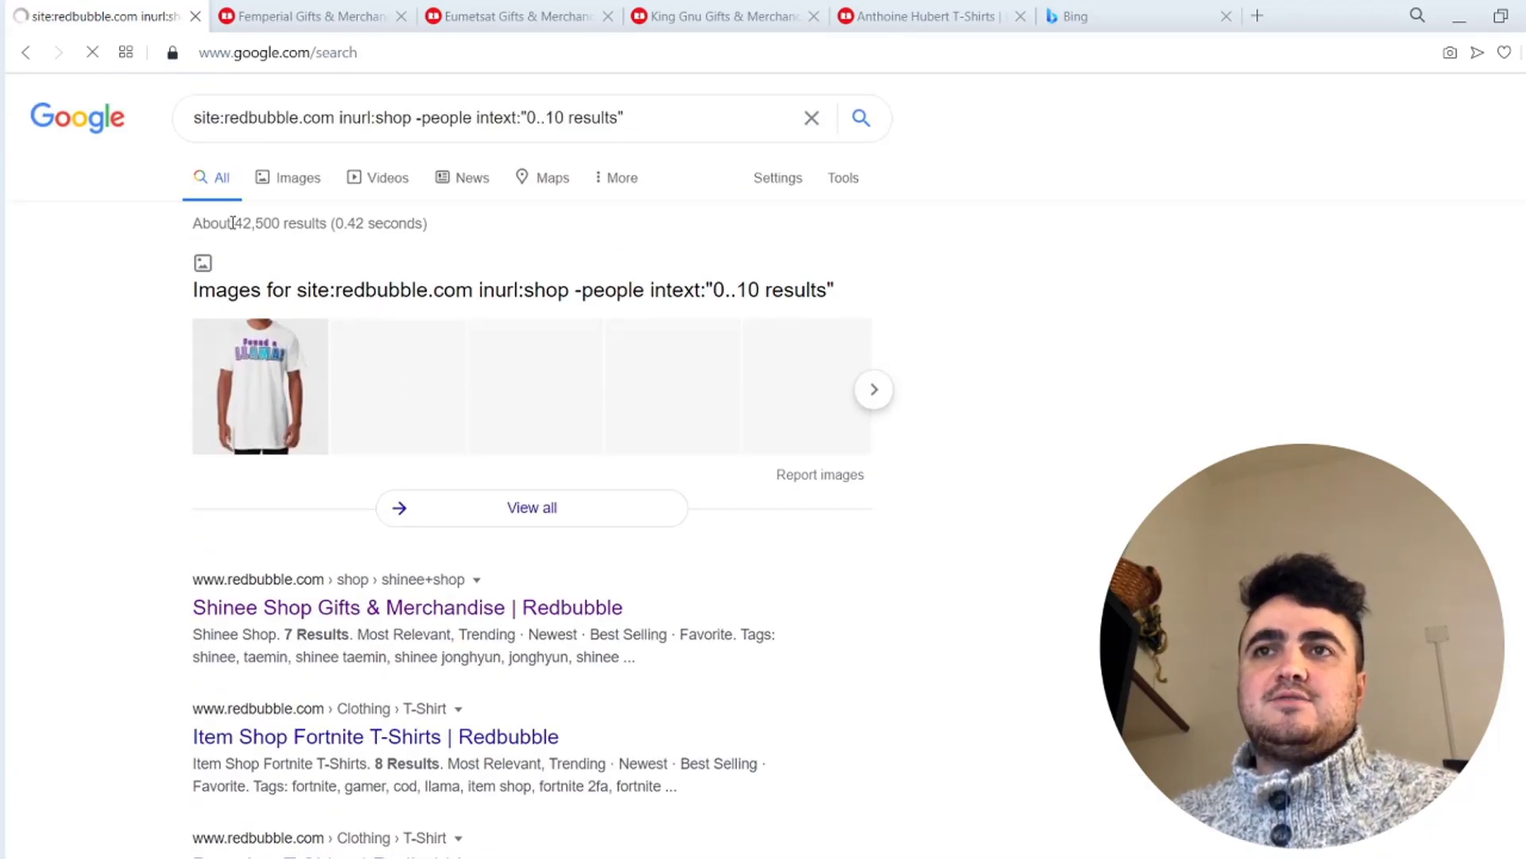
drag(233, 223, 327, 223)
click(328, 223)
Page forward through the expanded search results up to page 30 and go to the end of its listings
scroll(342, 415, down, 15)
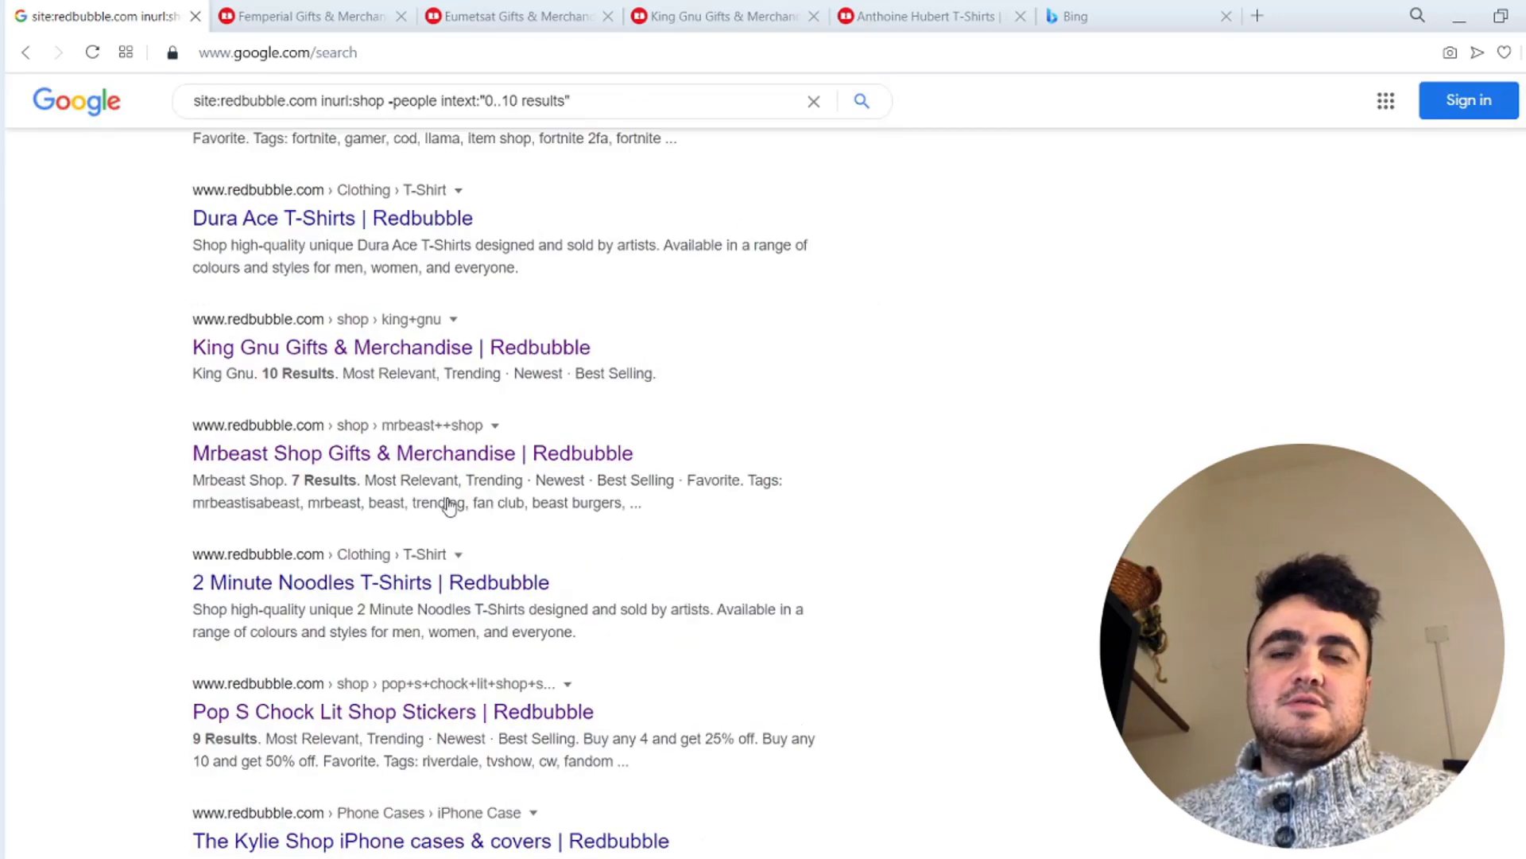
click(597, 741)
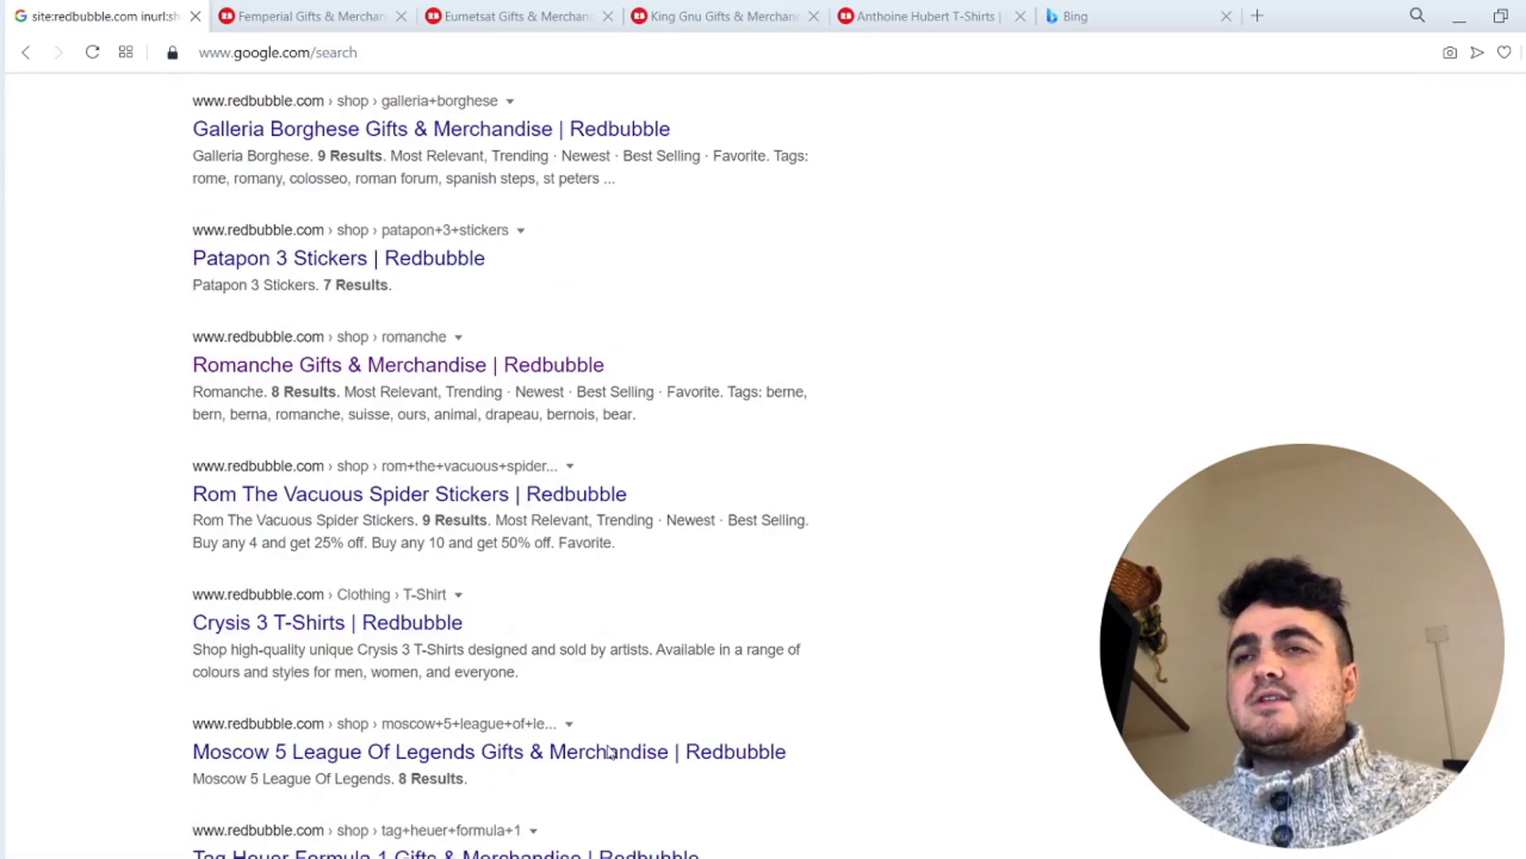
scroll(629, 739, down, 10)
click(633, 733)
scroll(634, 736, down, 10)
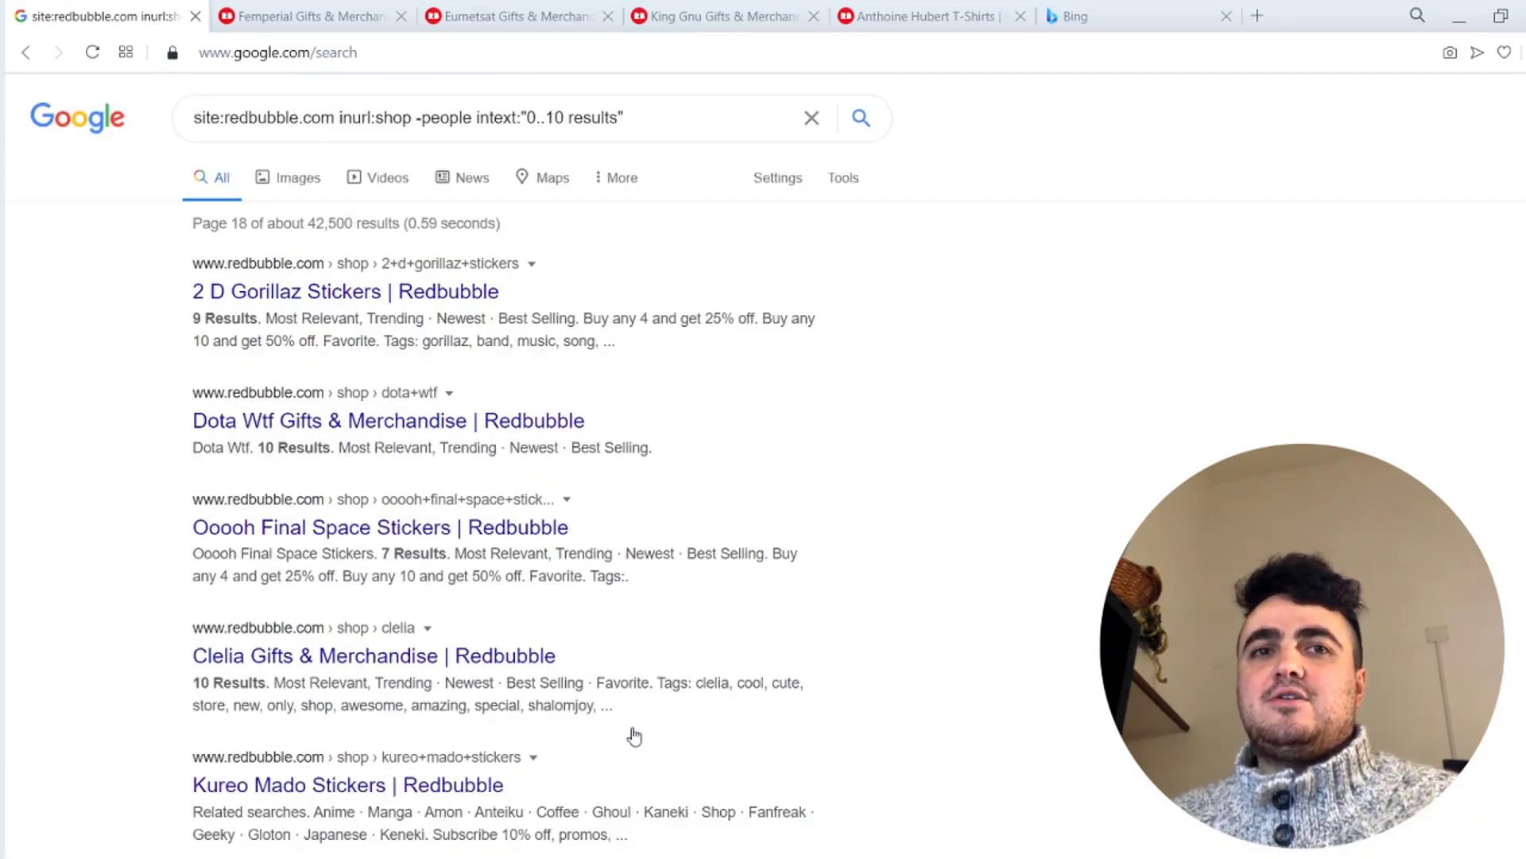
scroll(632, 733, down, 10)
click(633, 733)
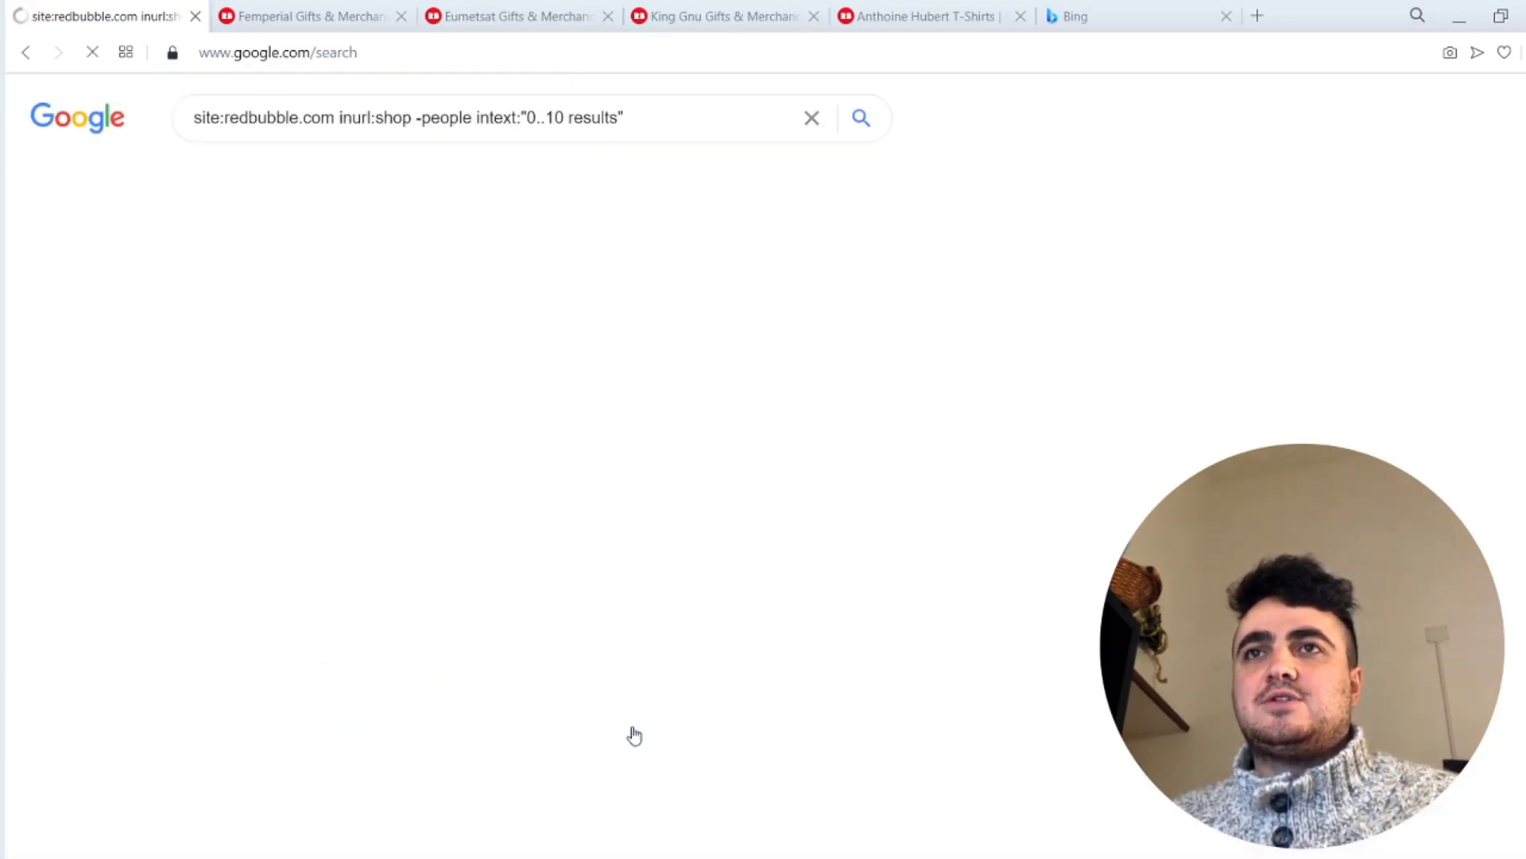
scroll(633, 733, down, 10)
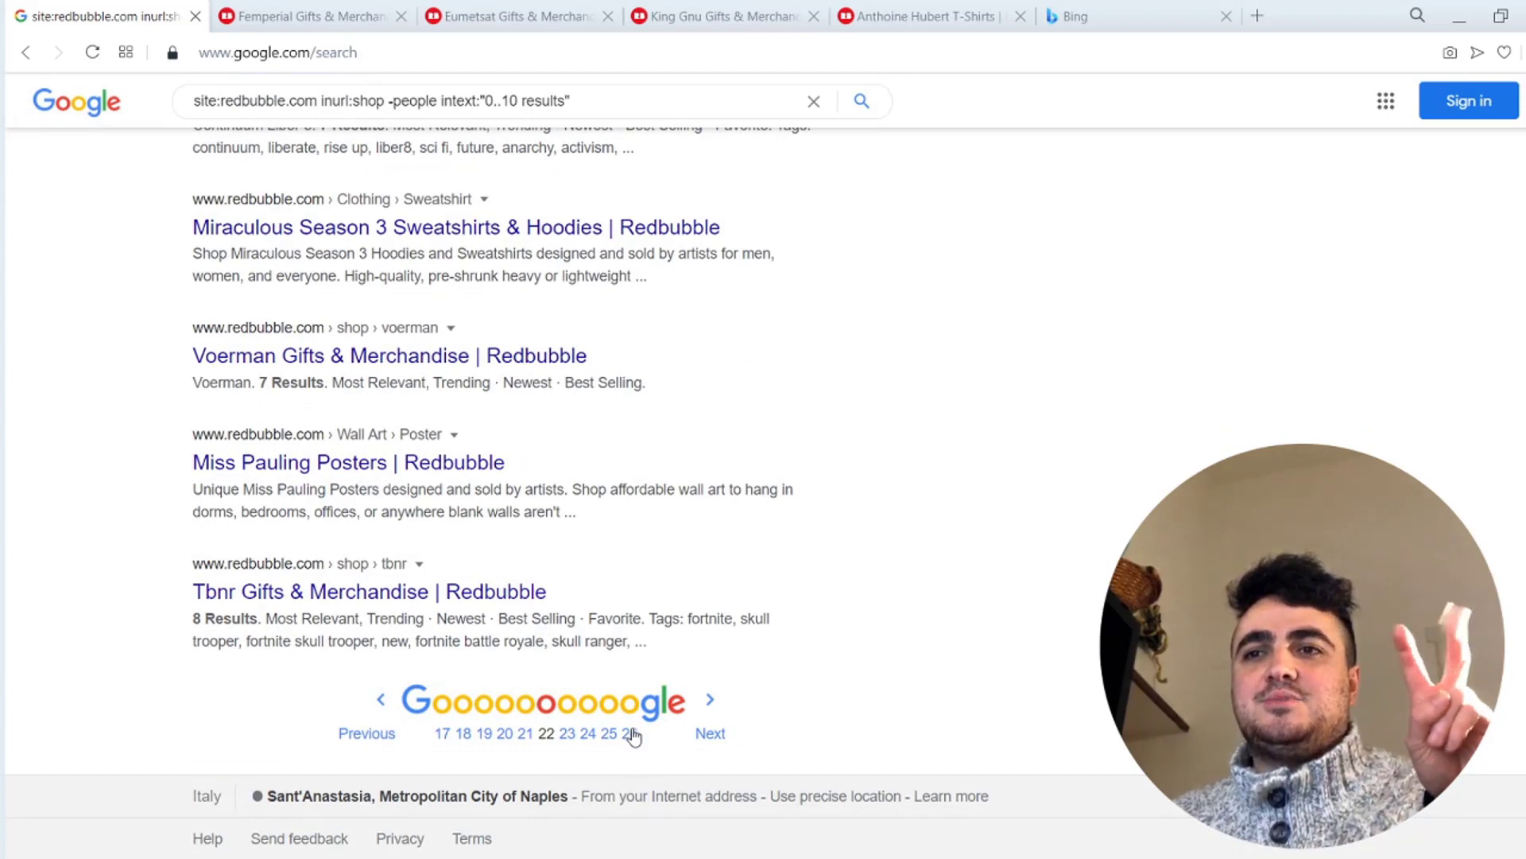
click(632, 733)
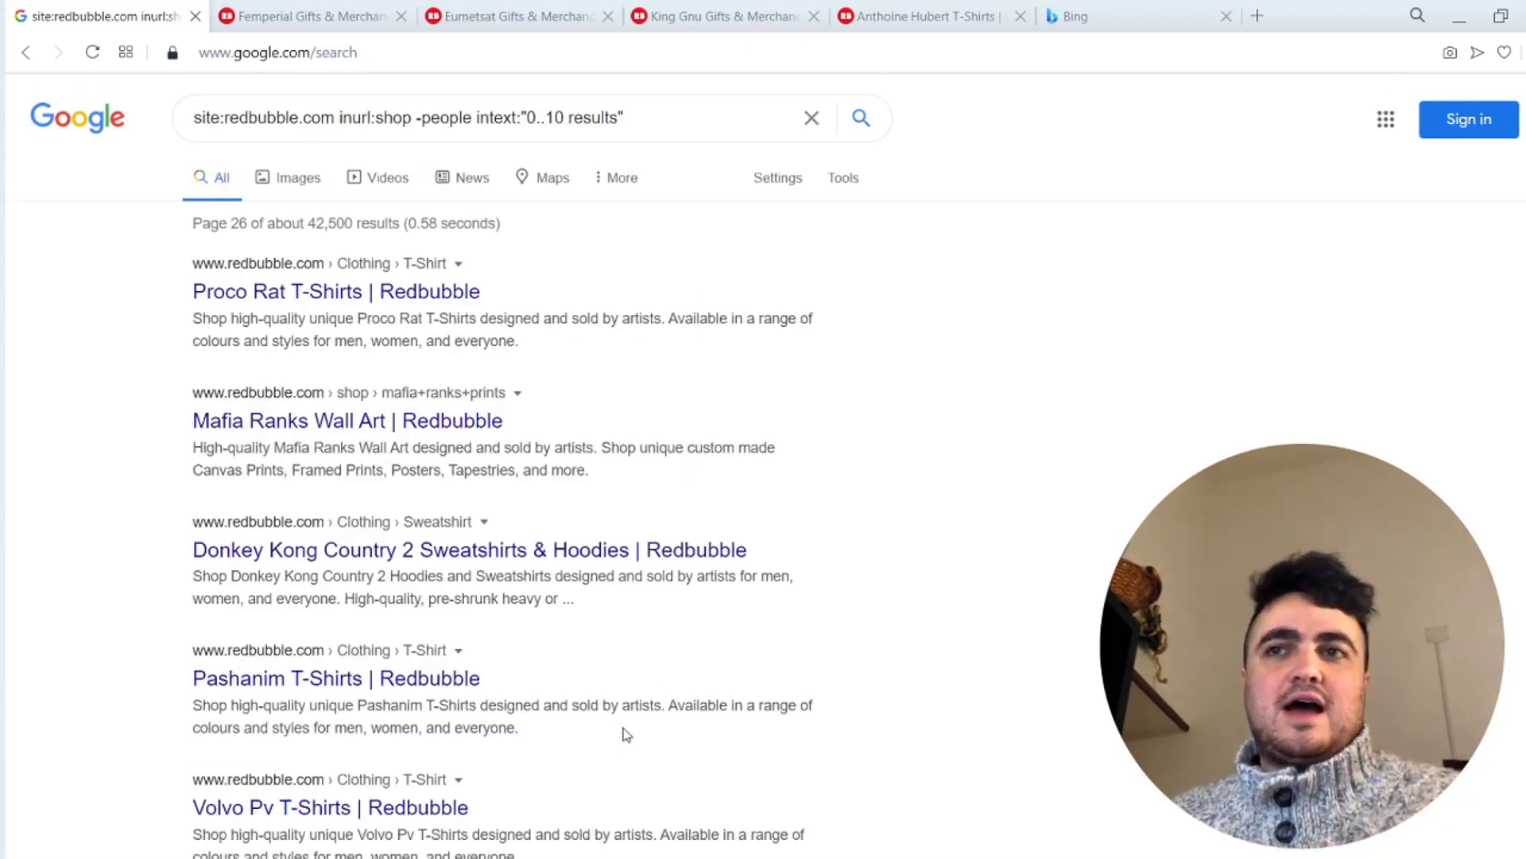
scroll(631, 733, down, 10)
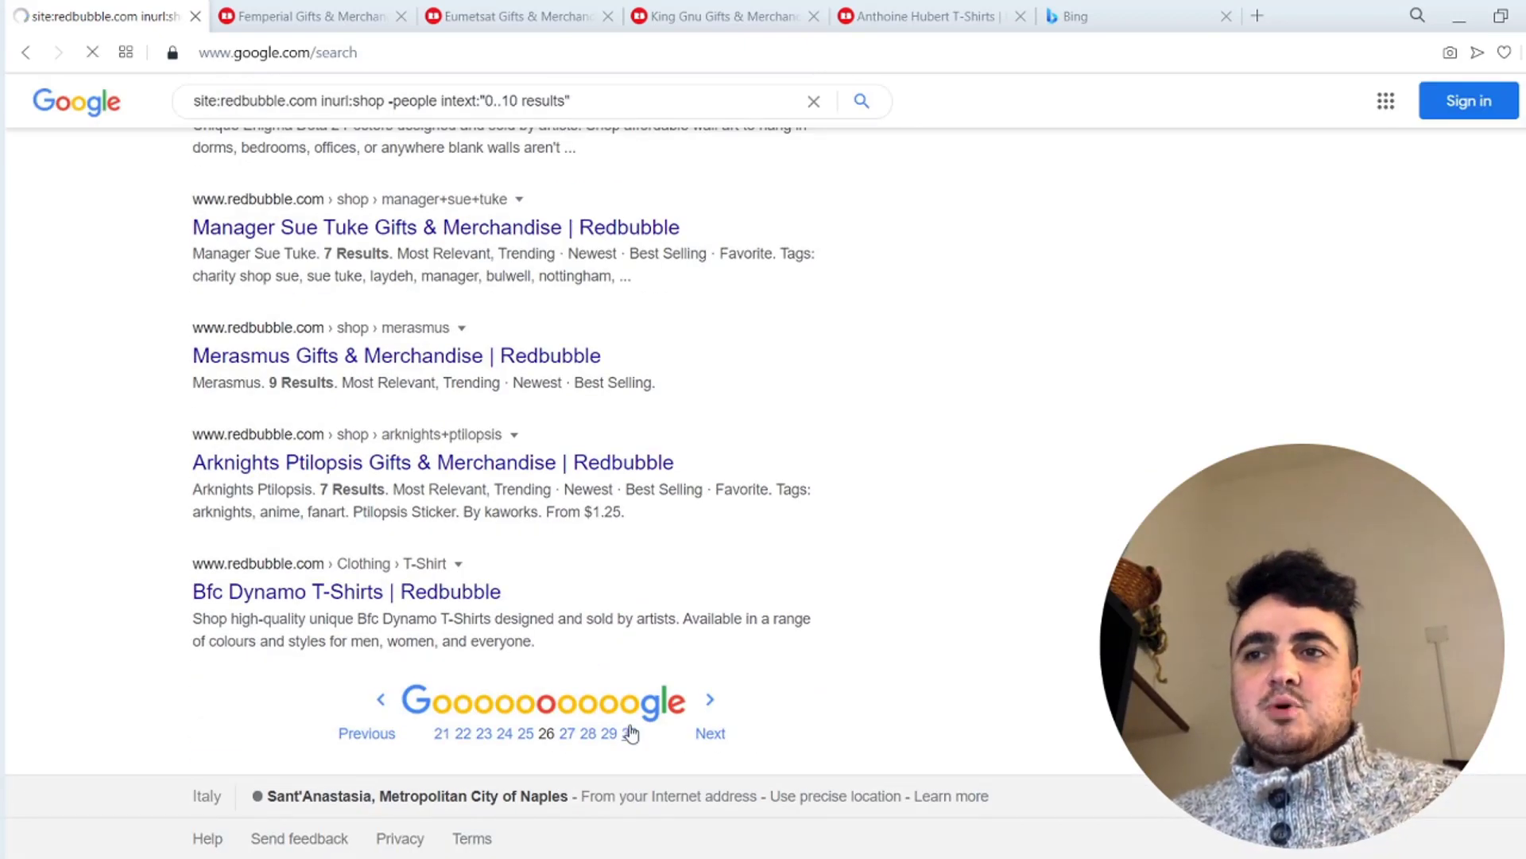
scroll(633, 733, down, 10)
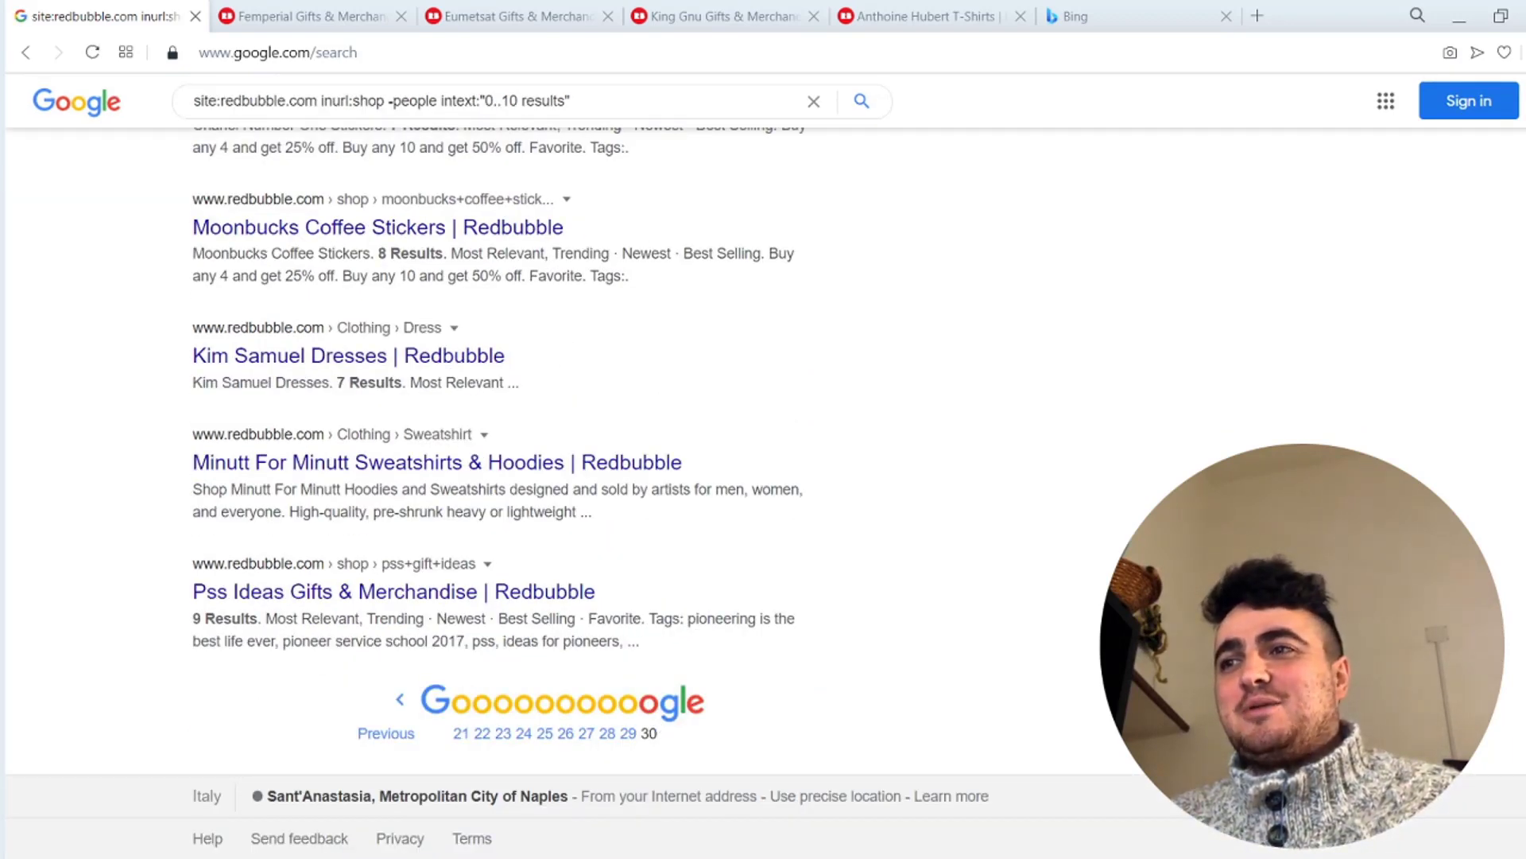
Open the Pss Ideas Gifts & Merchandise result in a new tab beside the search tab, check it, and return to the page 30 listings
middle_click(333, 606)
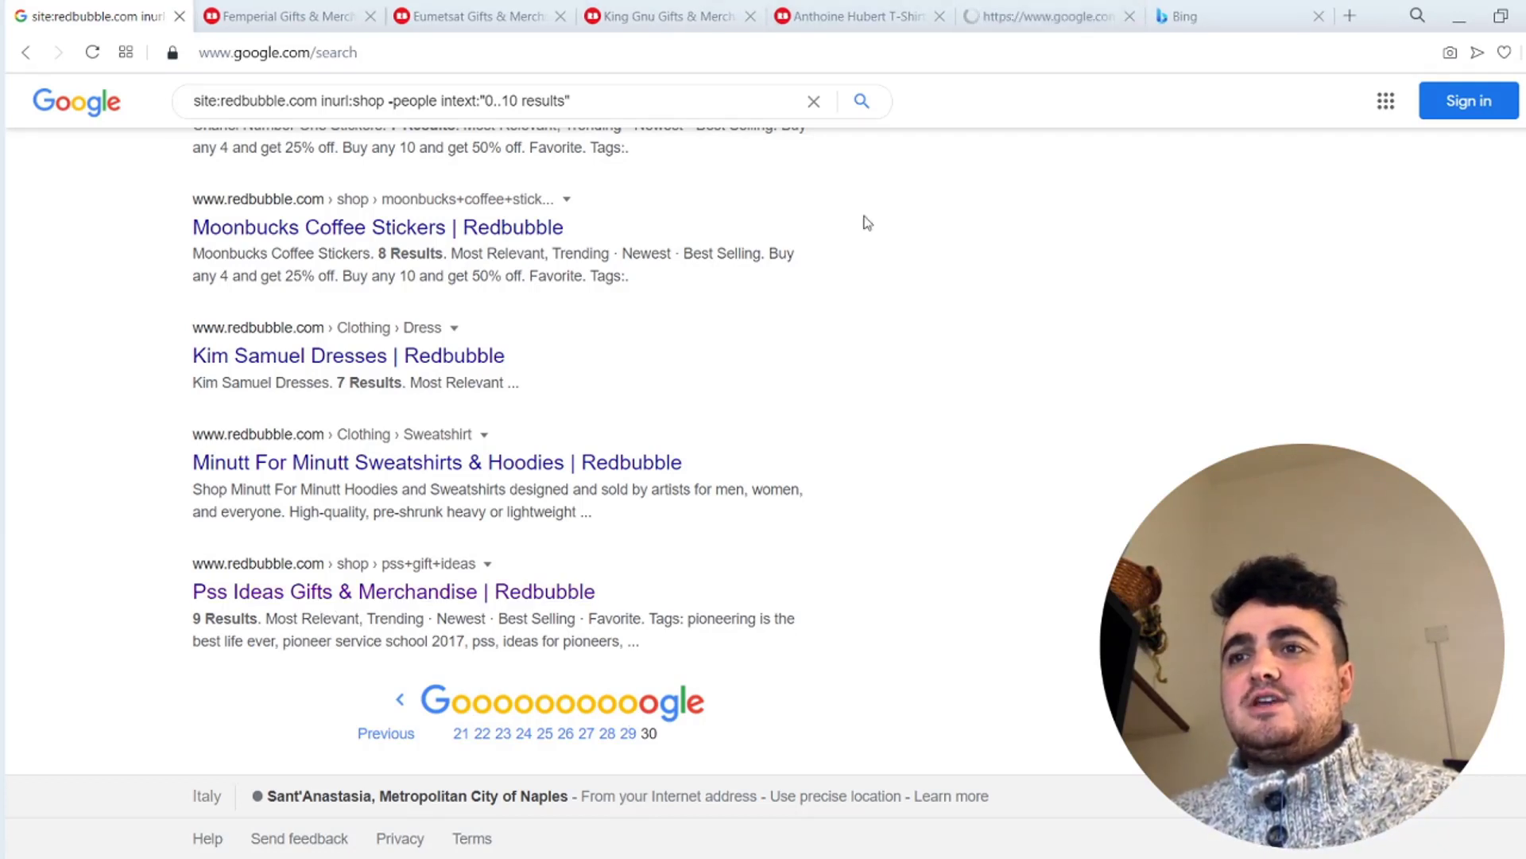
drag(1041, 16, 300, 16)
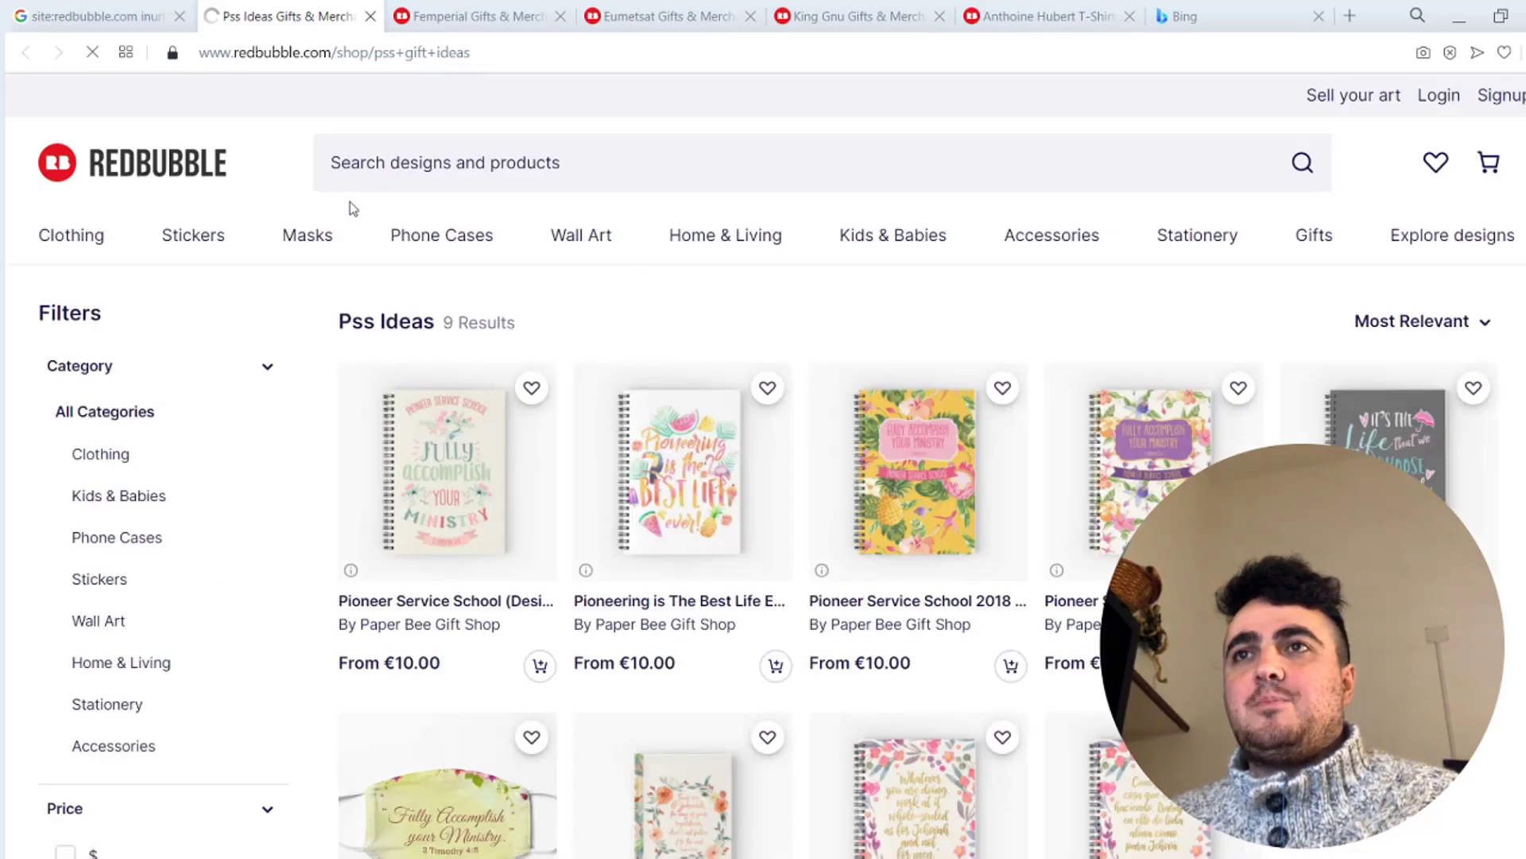
key(ctrl+shift+Tab)
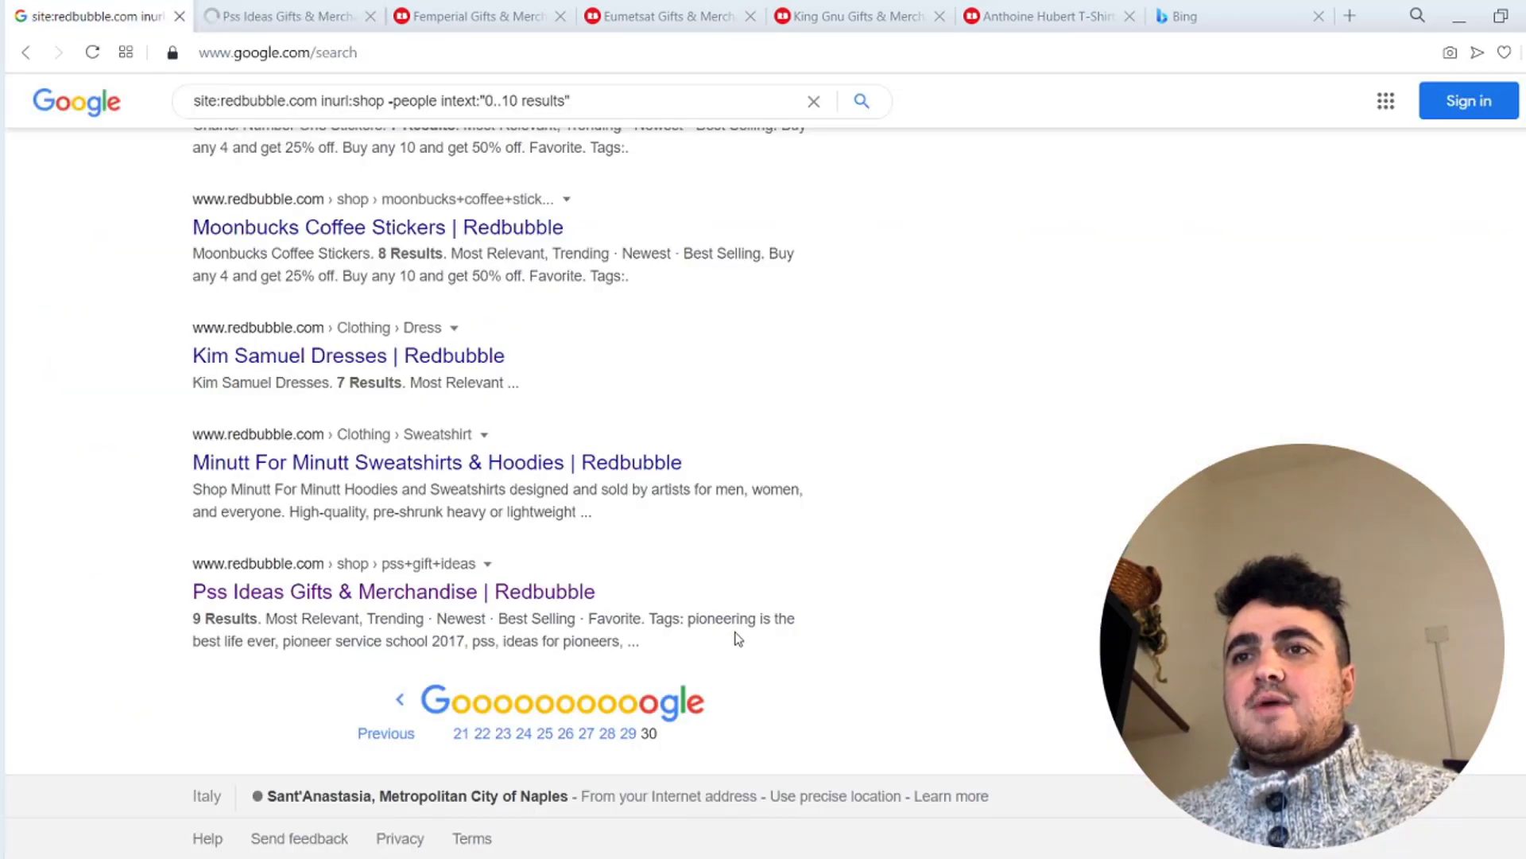
scroll(737, 638, up, 10)
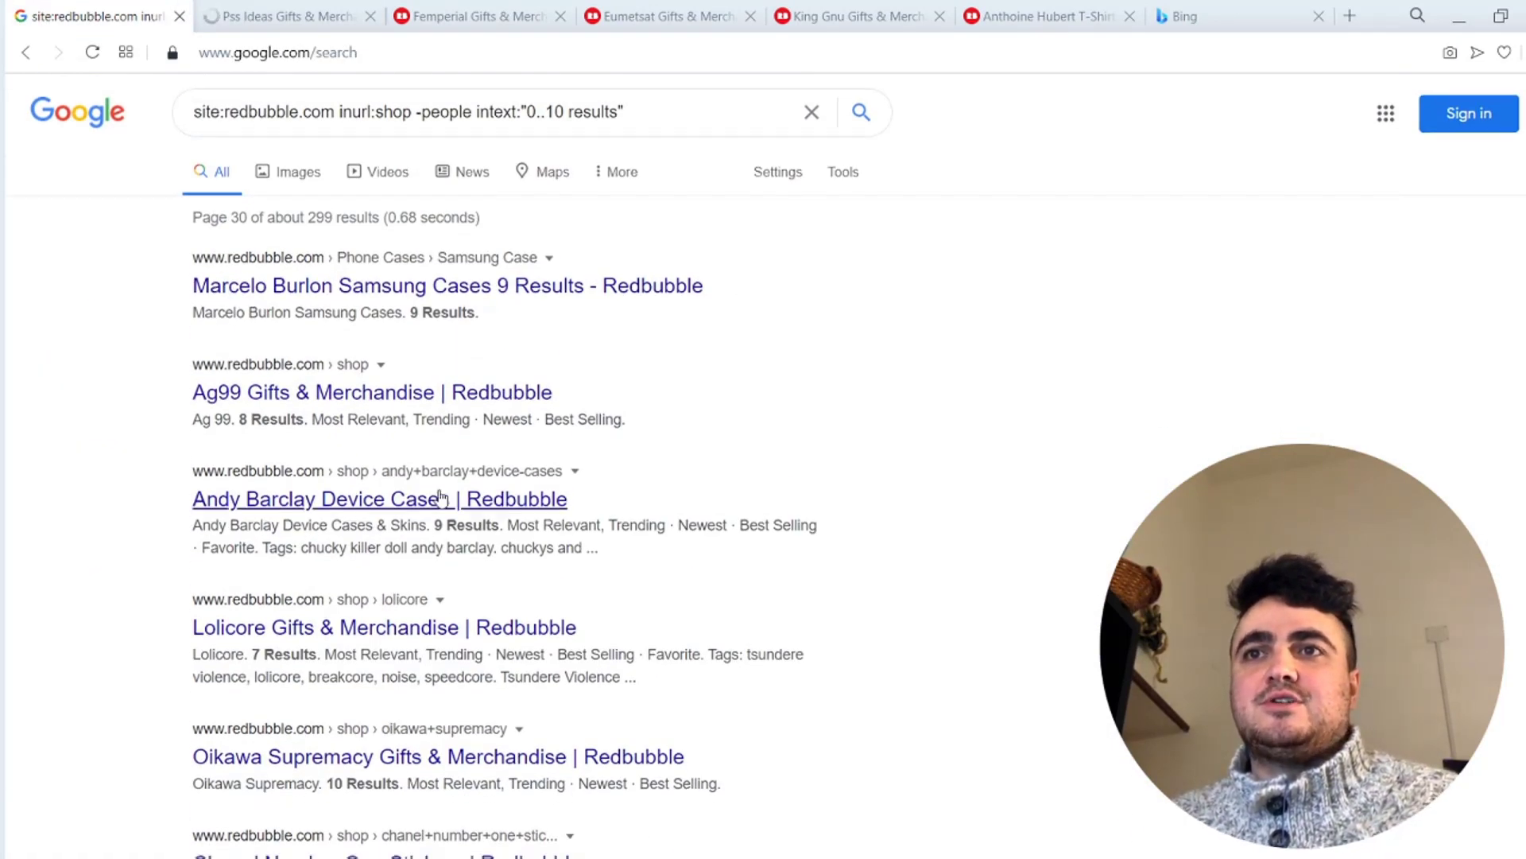
scroll(440, 495, down, 5)
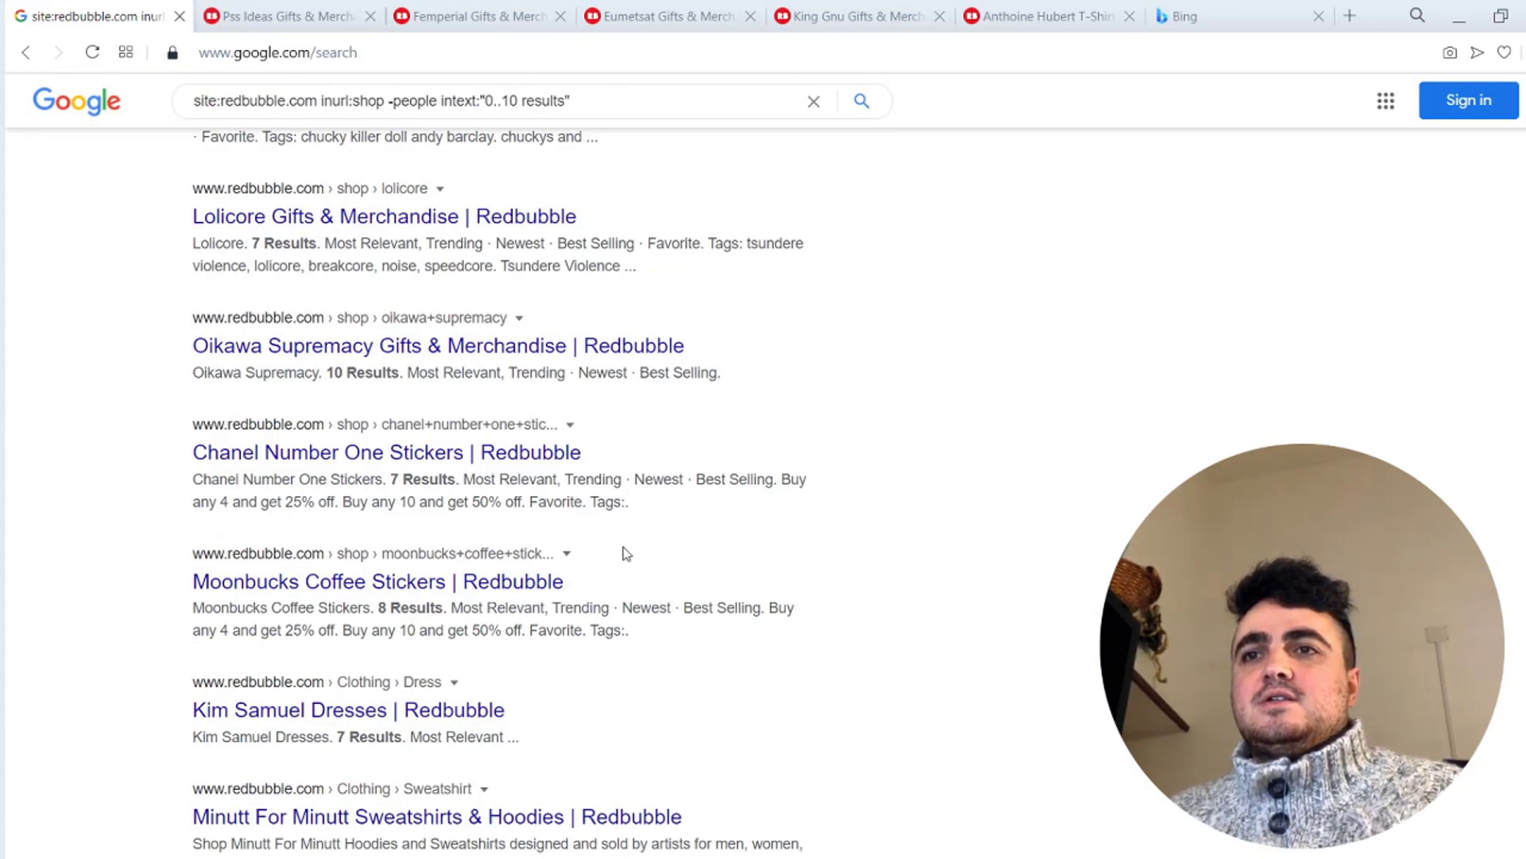
scroll(626, 554, down, 4)
scroll(623, 636, up, 8)
scroll(617, 555, down, 8)
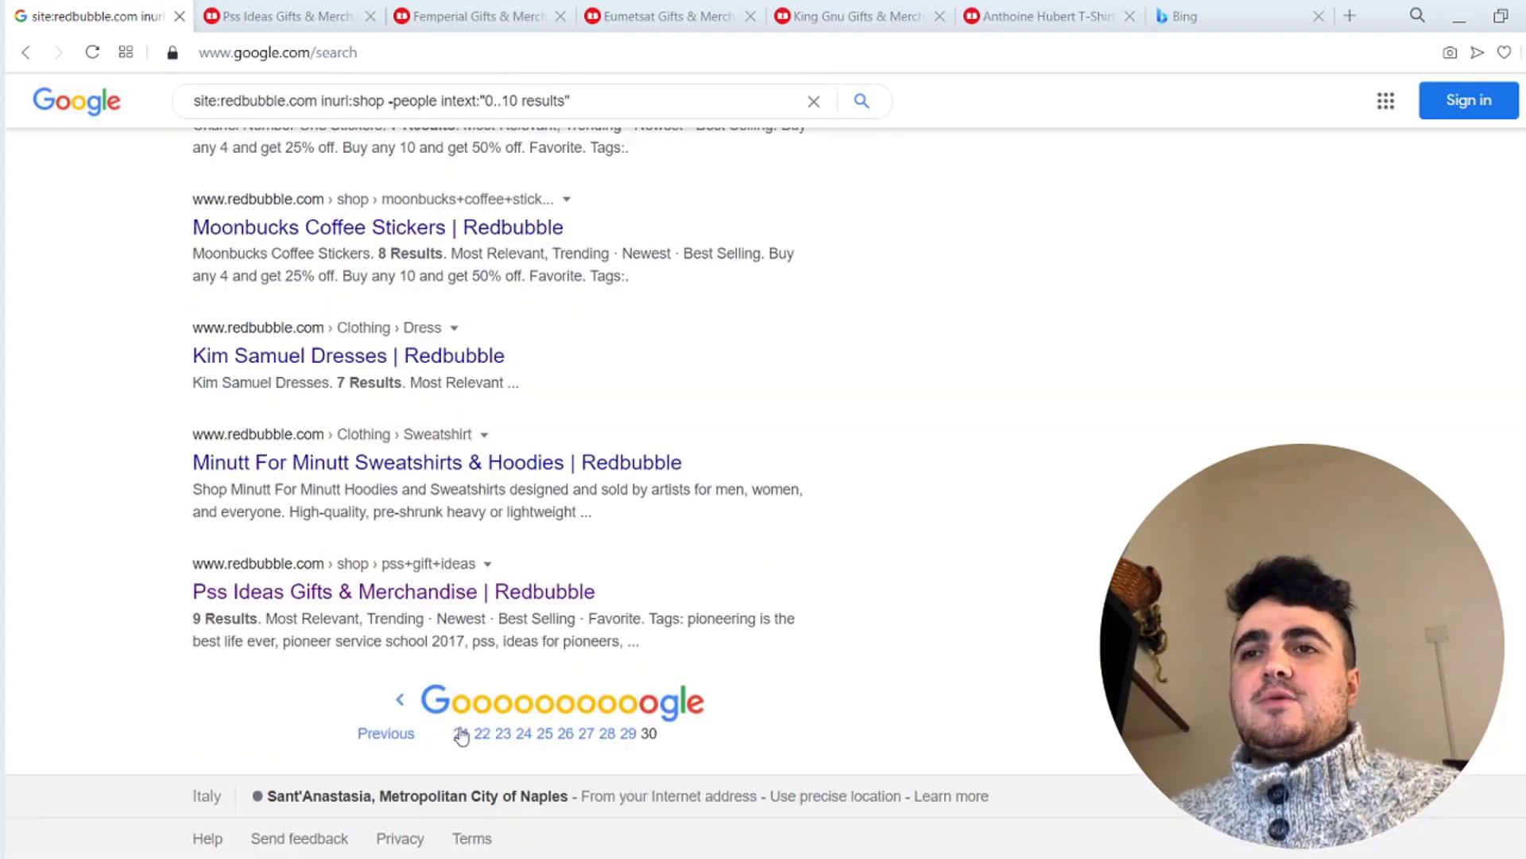
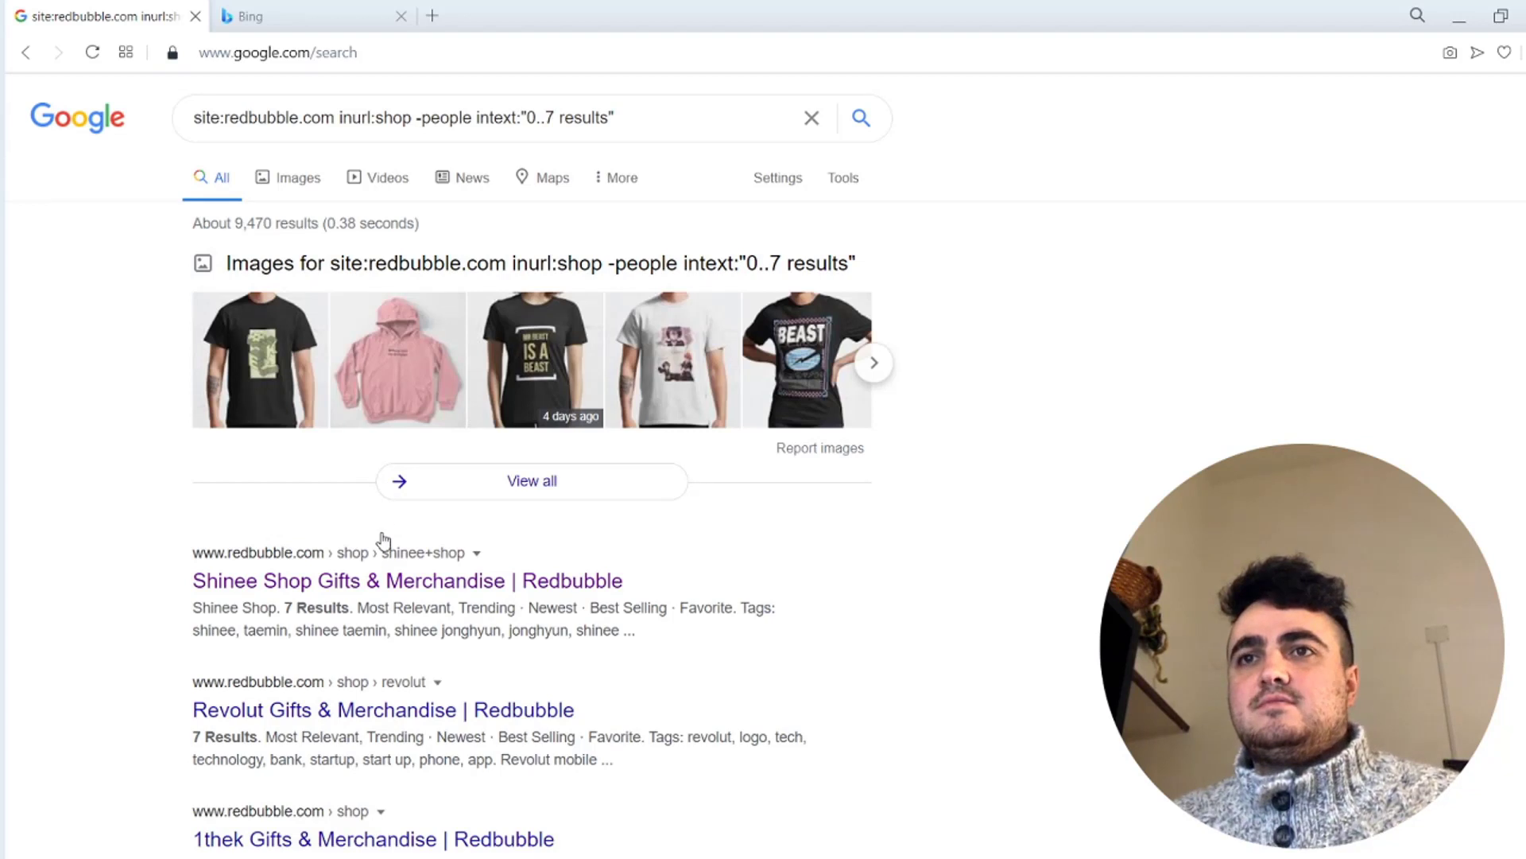
Open the Revolut Gifts & Merchandise result in a new tab, check its result count, and return to look through the remaining listings
click(291, 710)
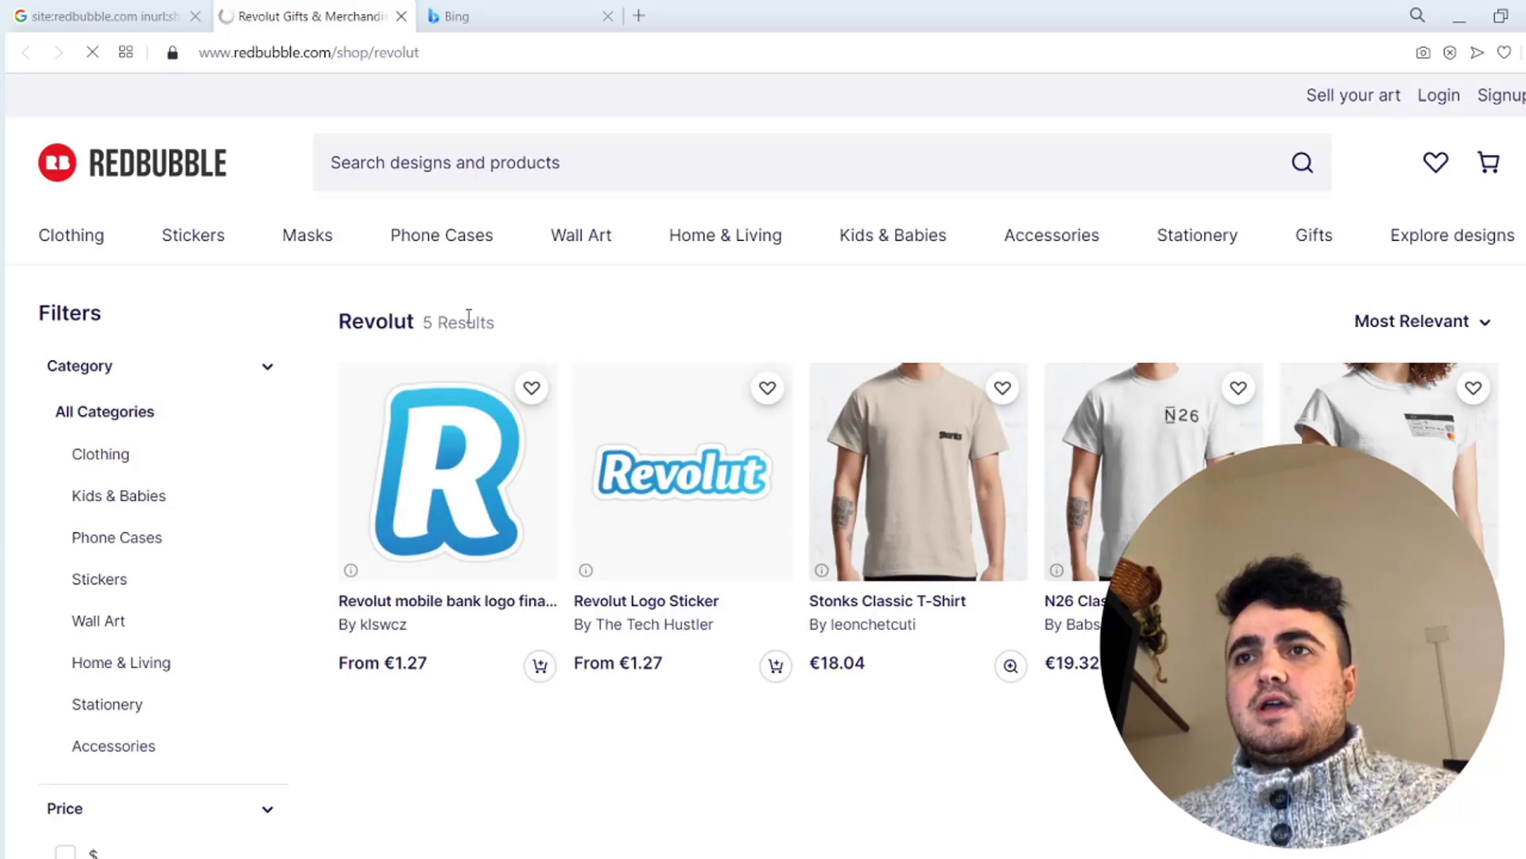
click(103, 16)
scroll(392, 566, down, 10)
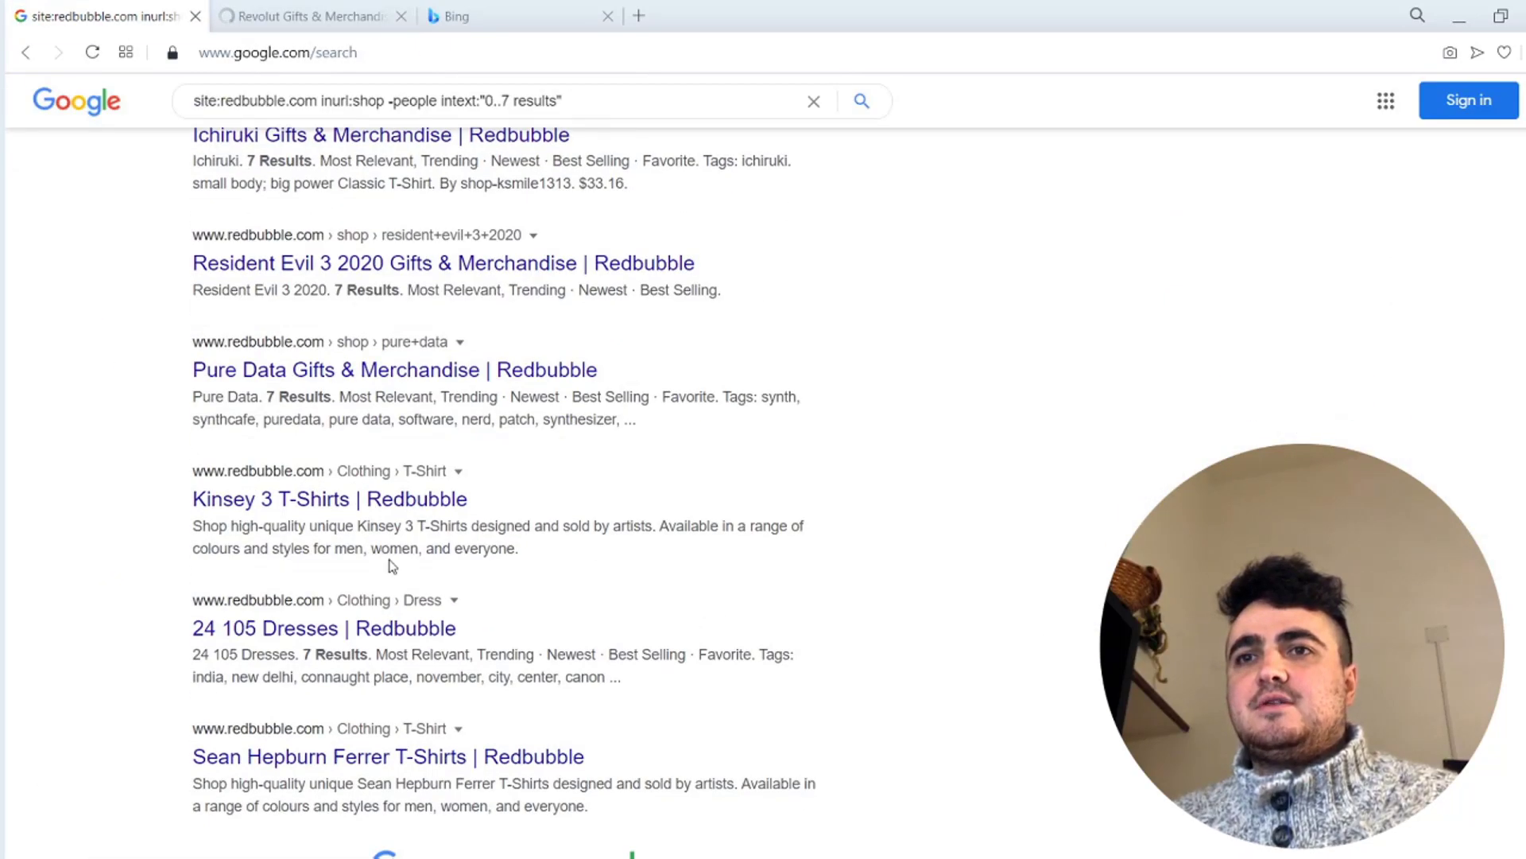
scroll(392, 566, down, 3)
scroll(569, 716, up, 15)
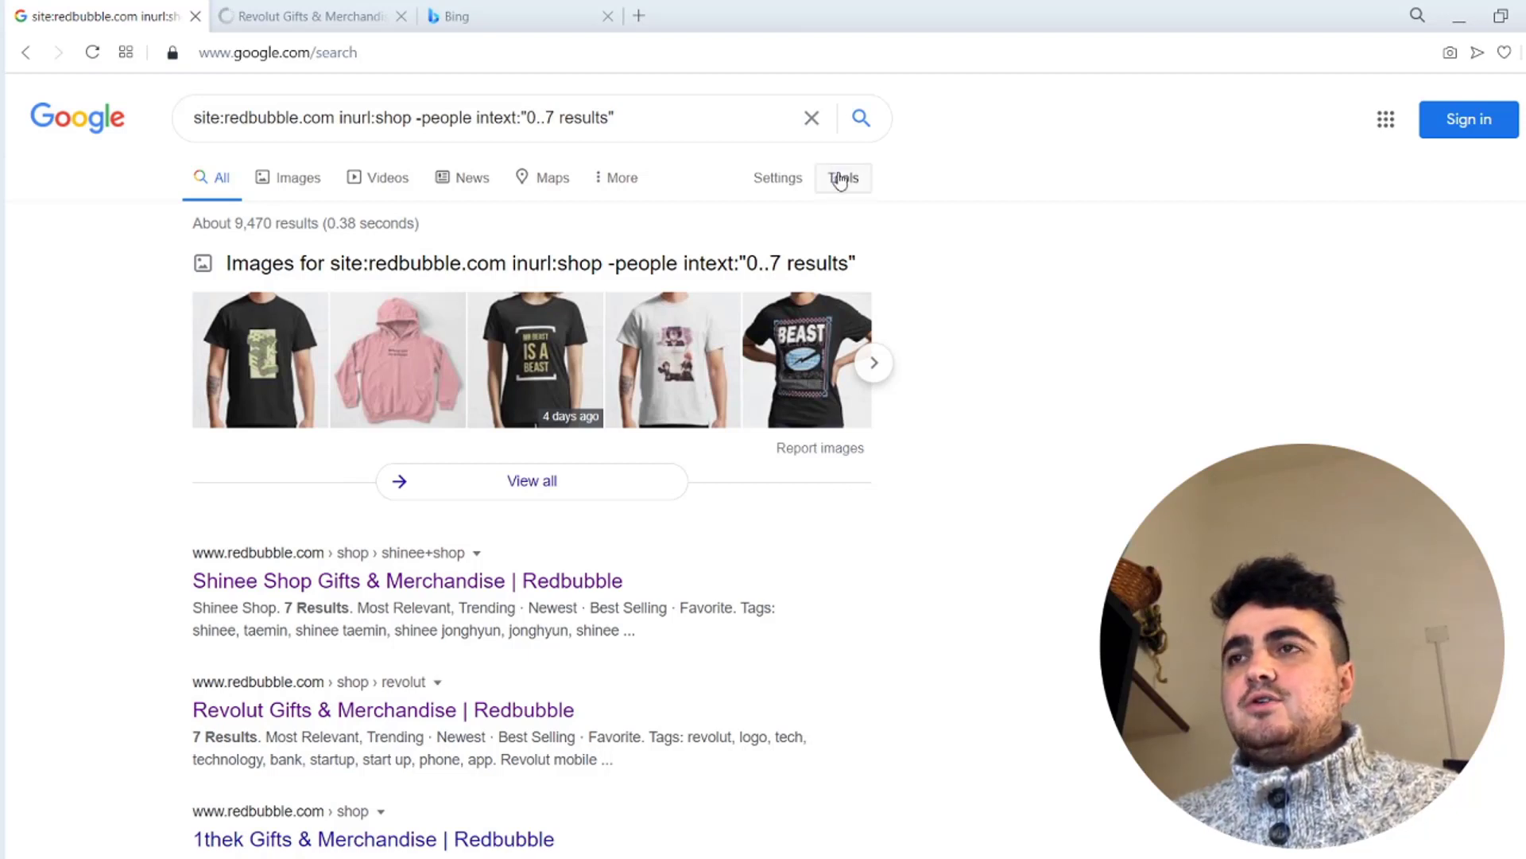
Set the region to United Kingdom in Google's search settings and save the change
click(797, 182)
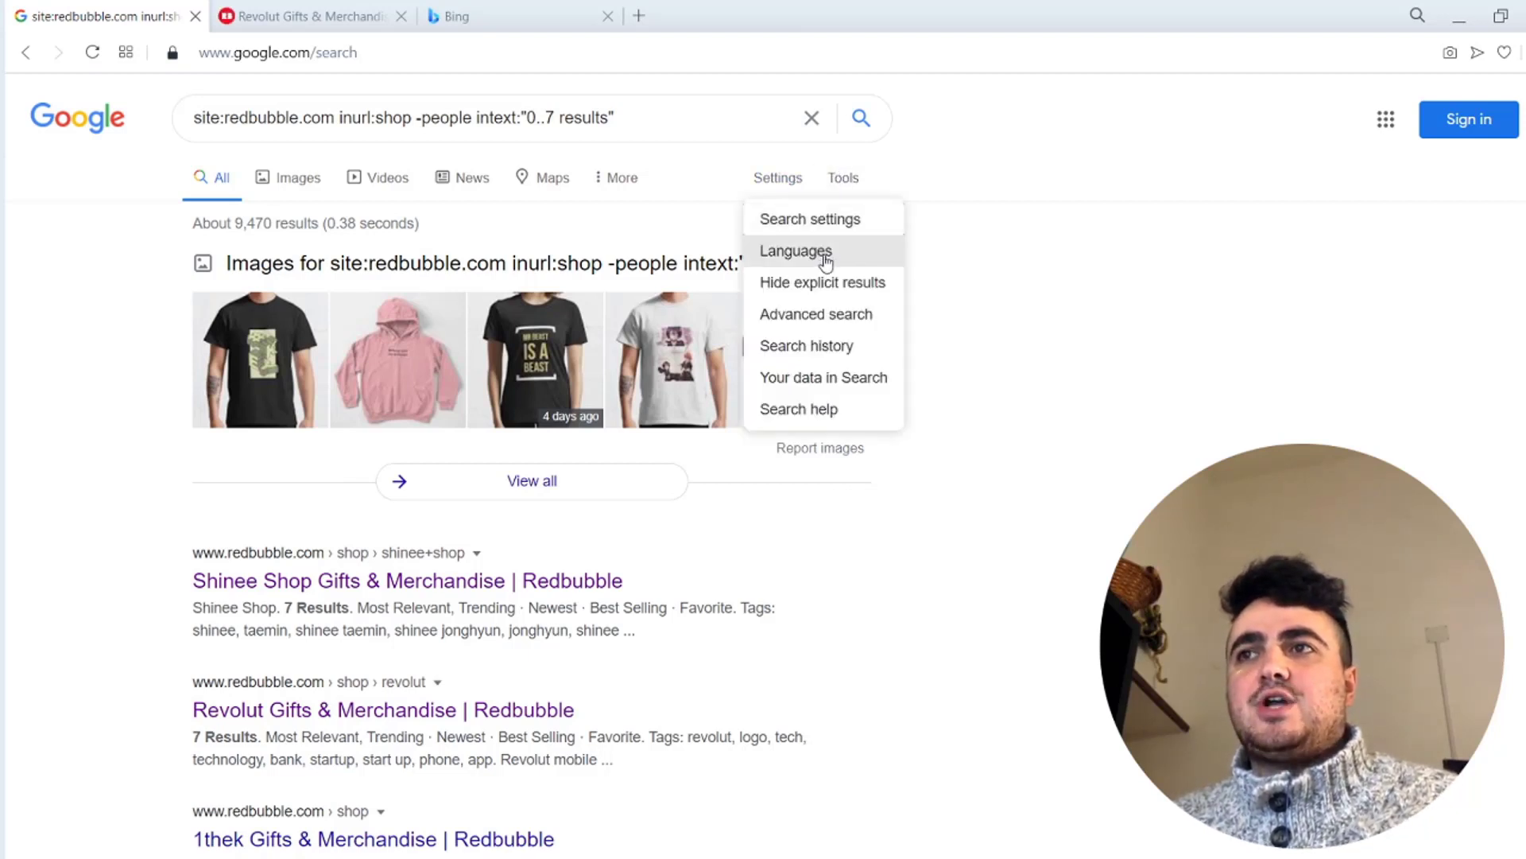
click(816, 222)
scroll(572, 580, down, 5)
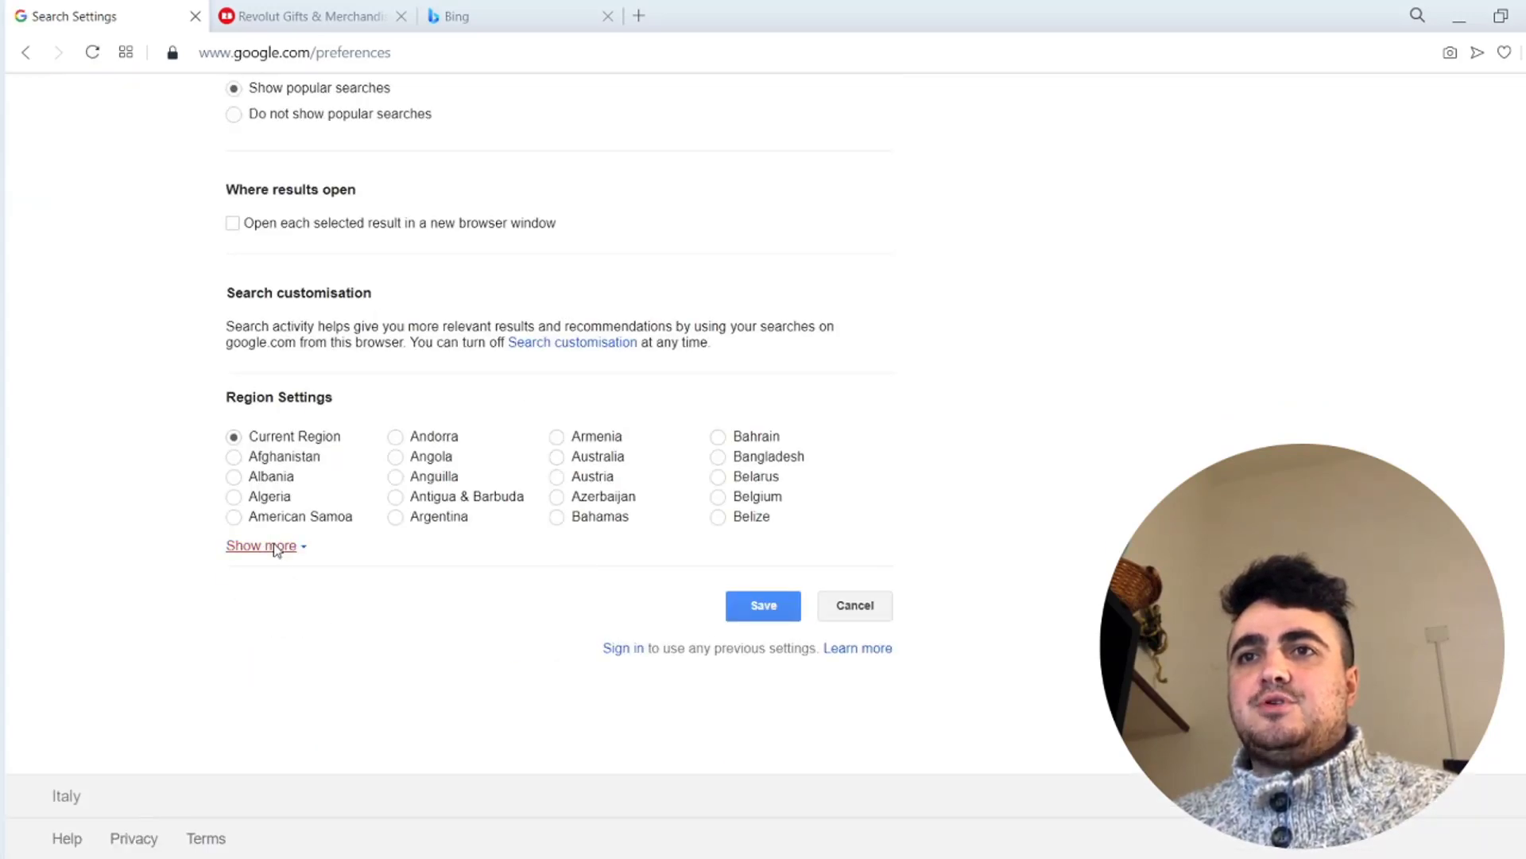
click(268, 546)
scroll(739, 574, down, 8)
scroll(740, 574, down, 3)
scroll(768, 552, up, 2)
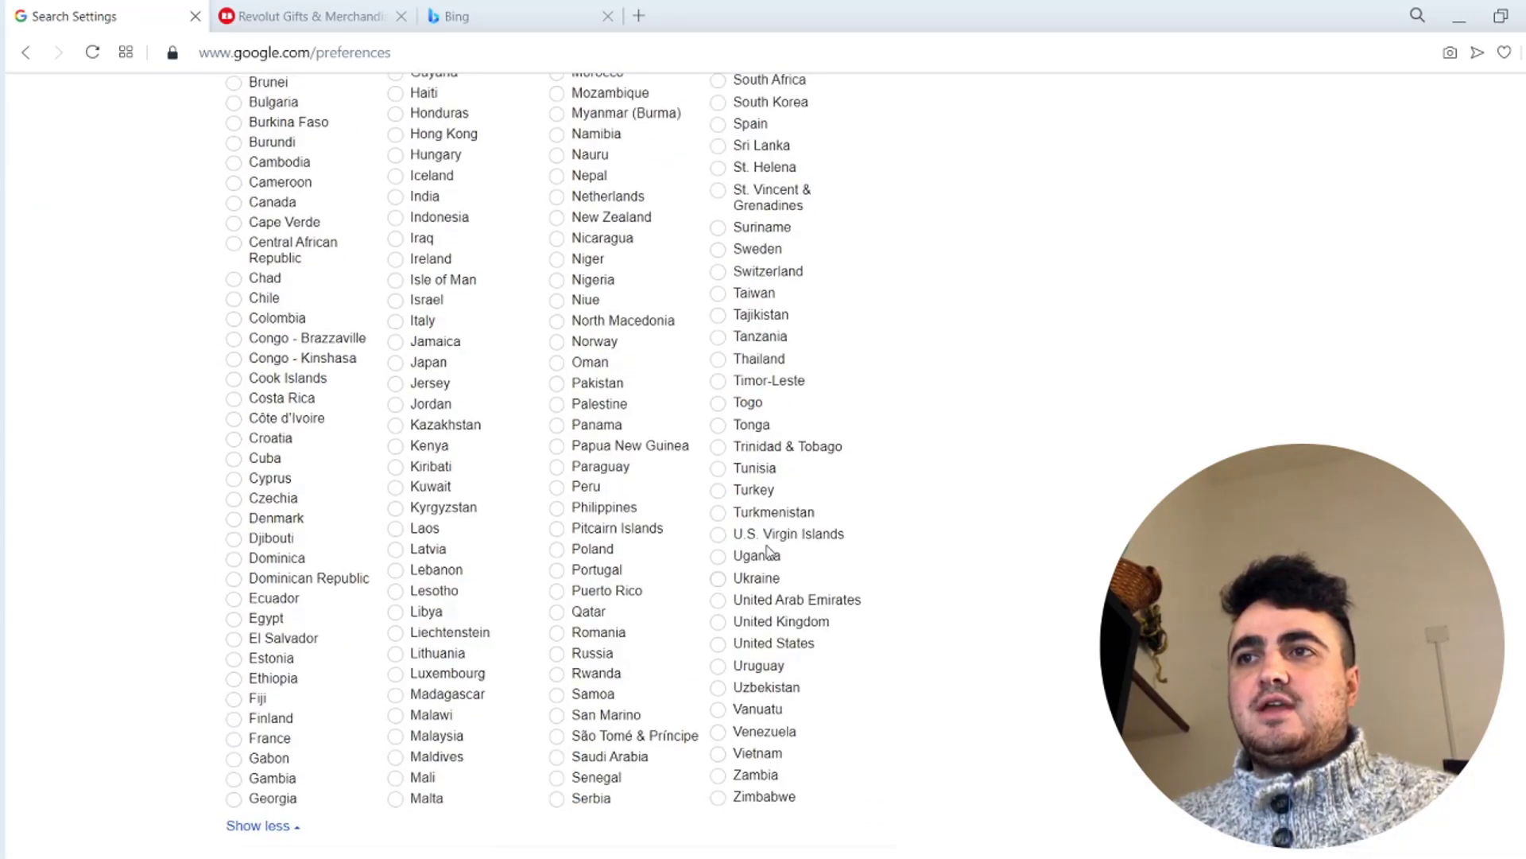
click(719, 621)
scroll(732, 628, down, 3)
click(773, 609)
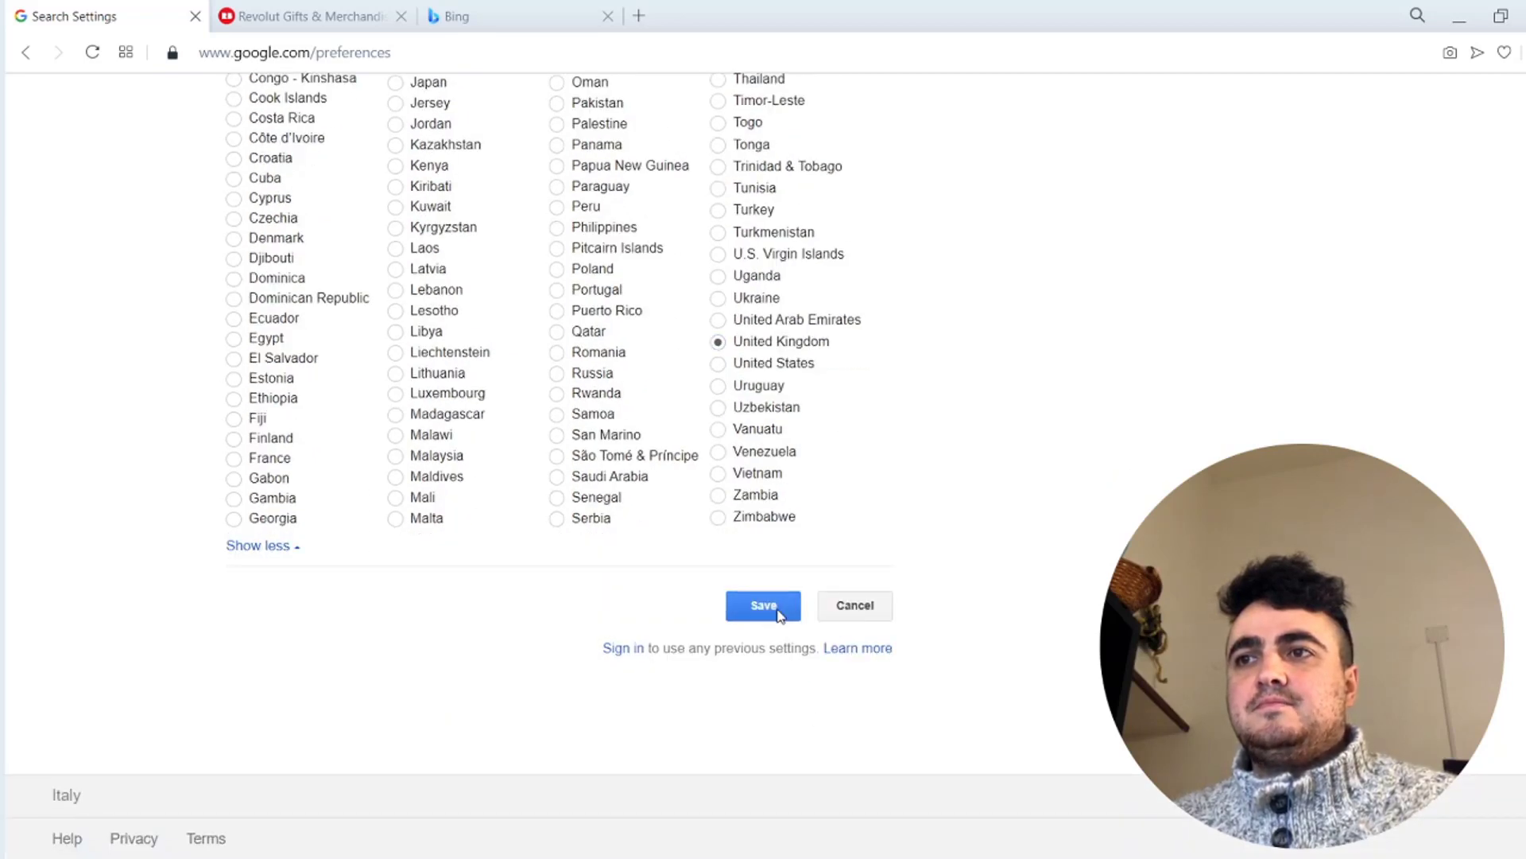
click(1000, 183)
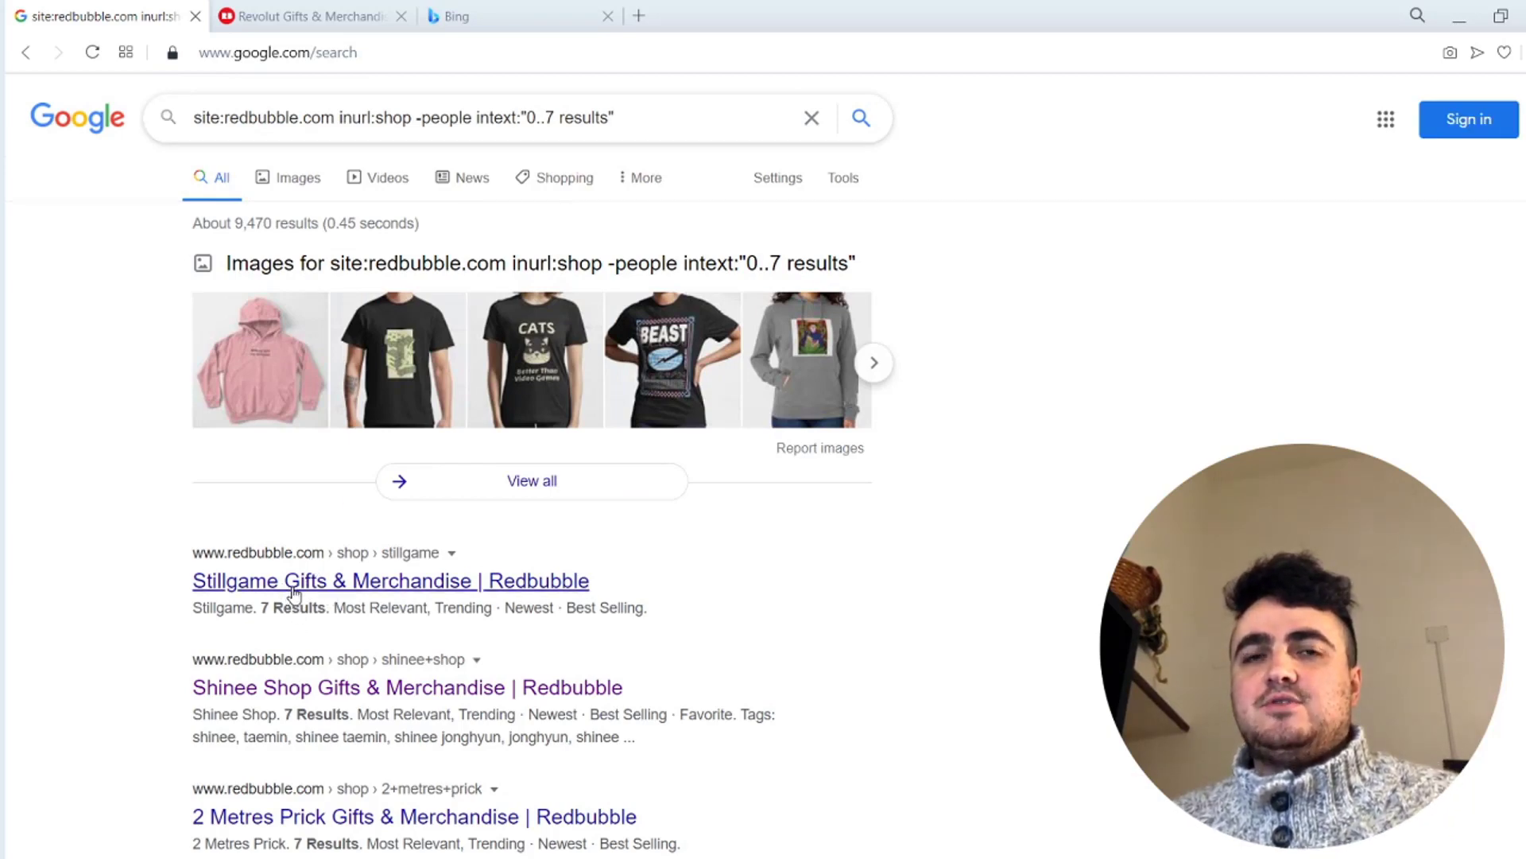
Open the Stillgame Gifts & Merchandise result in a new tab to check its result count
scroll(293, 592, down, 8)
click(340, 208)
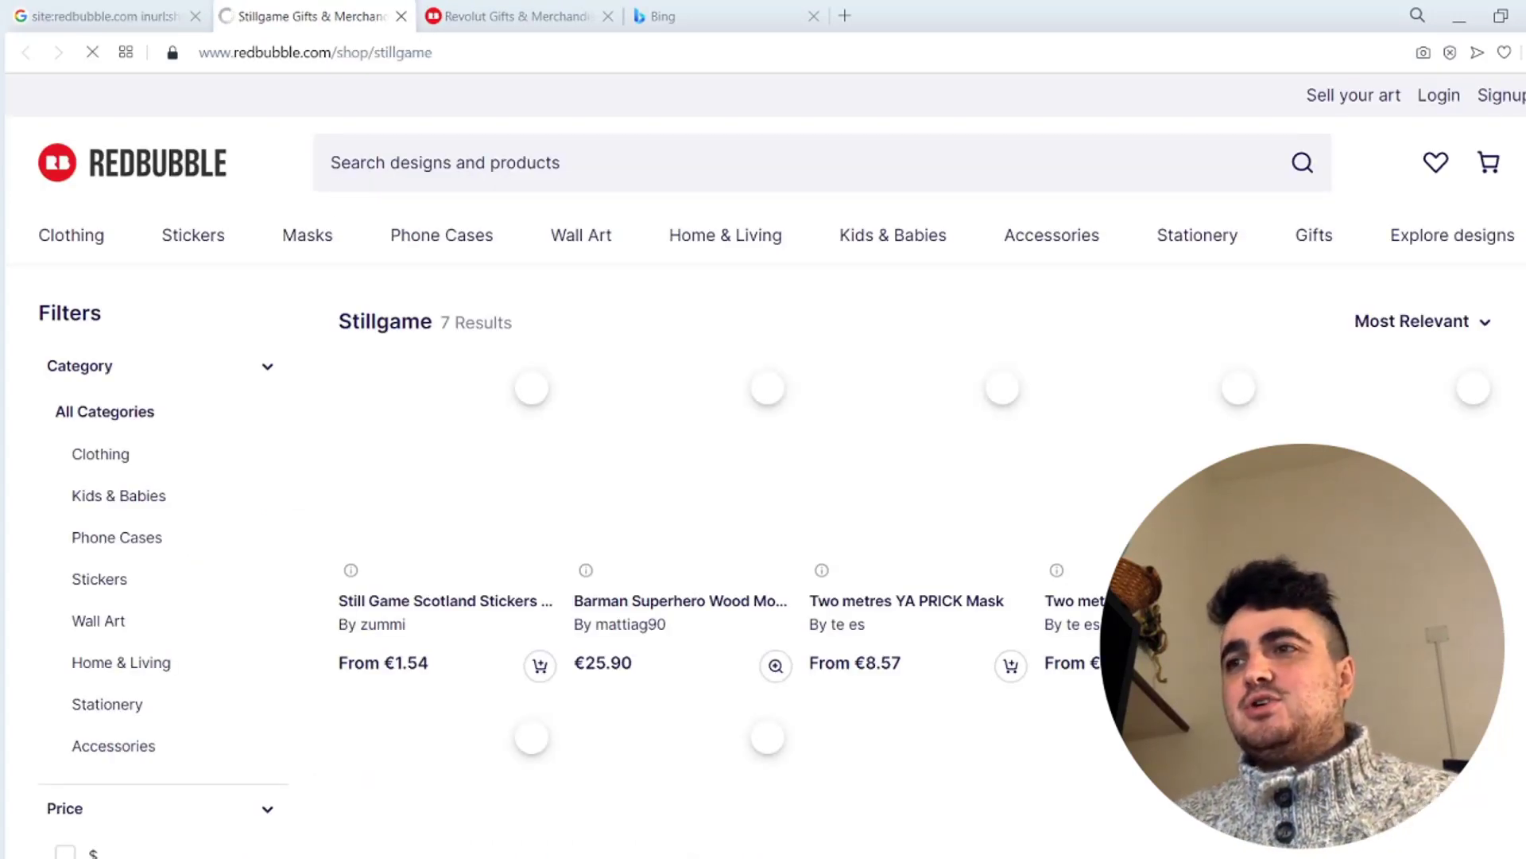
Return to the Google results and browse the listings on page 10 and page 5
scroll(293, 266, down, 3)
key(ctrl+shift+Tab)
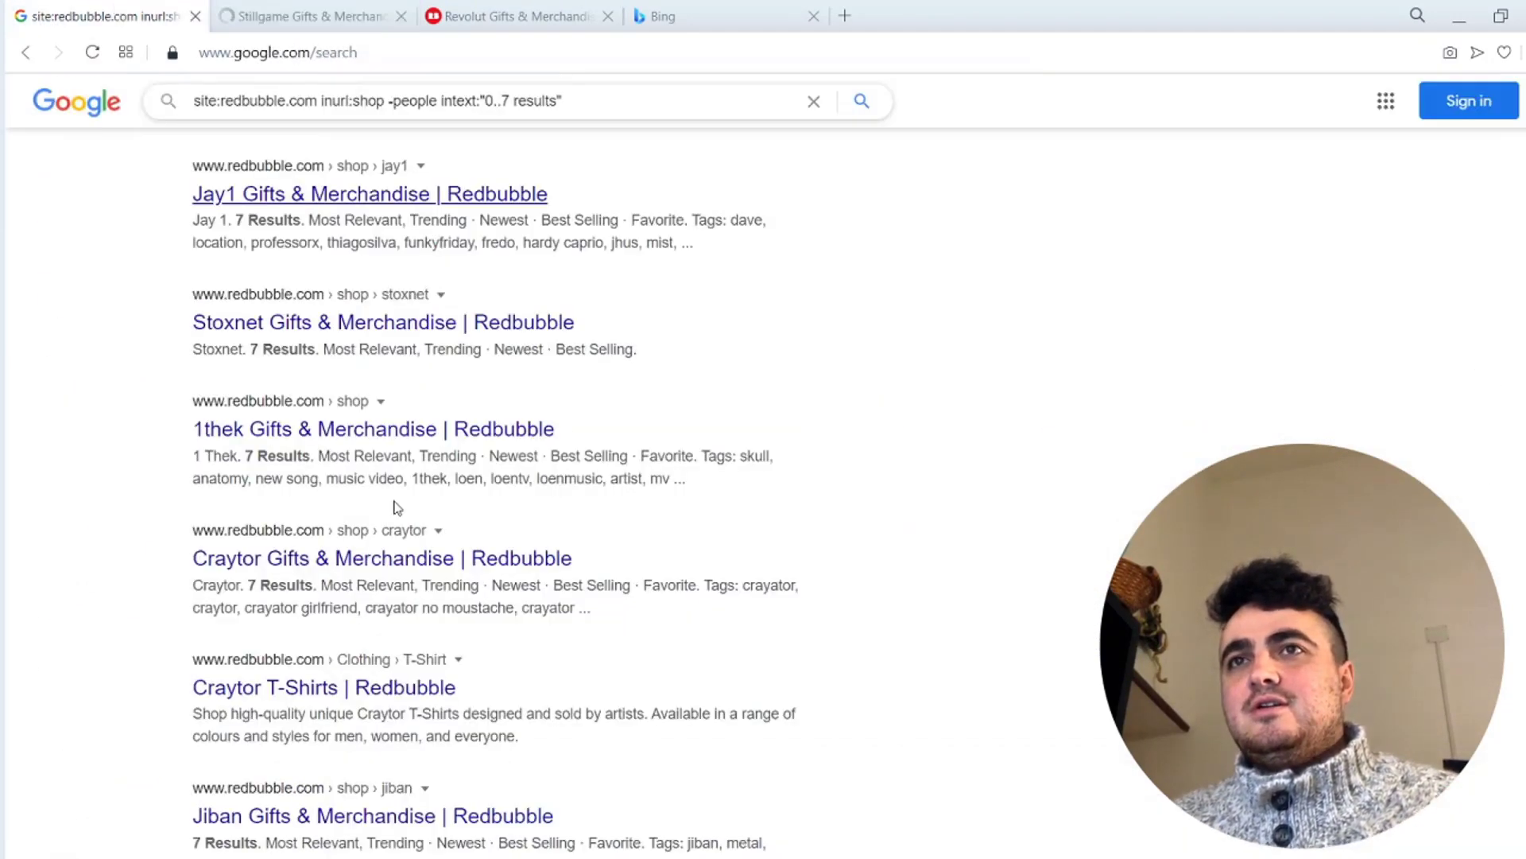
scroll(397, 507, down, 3)
click(598, 733)
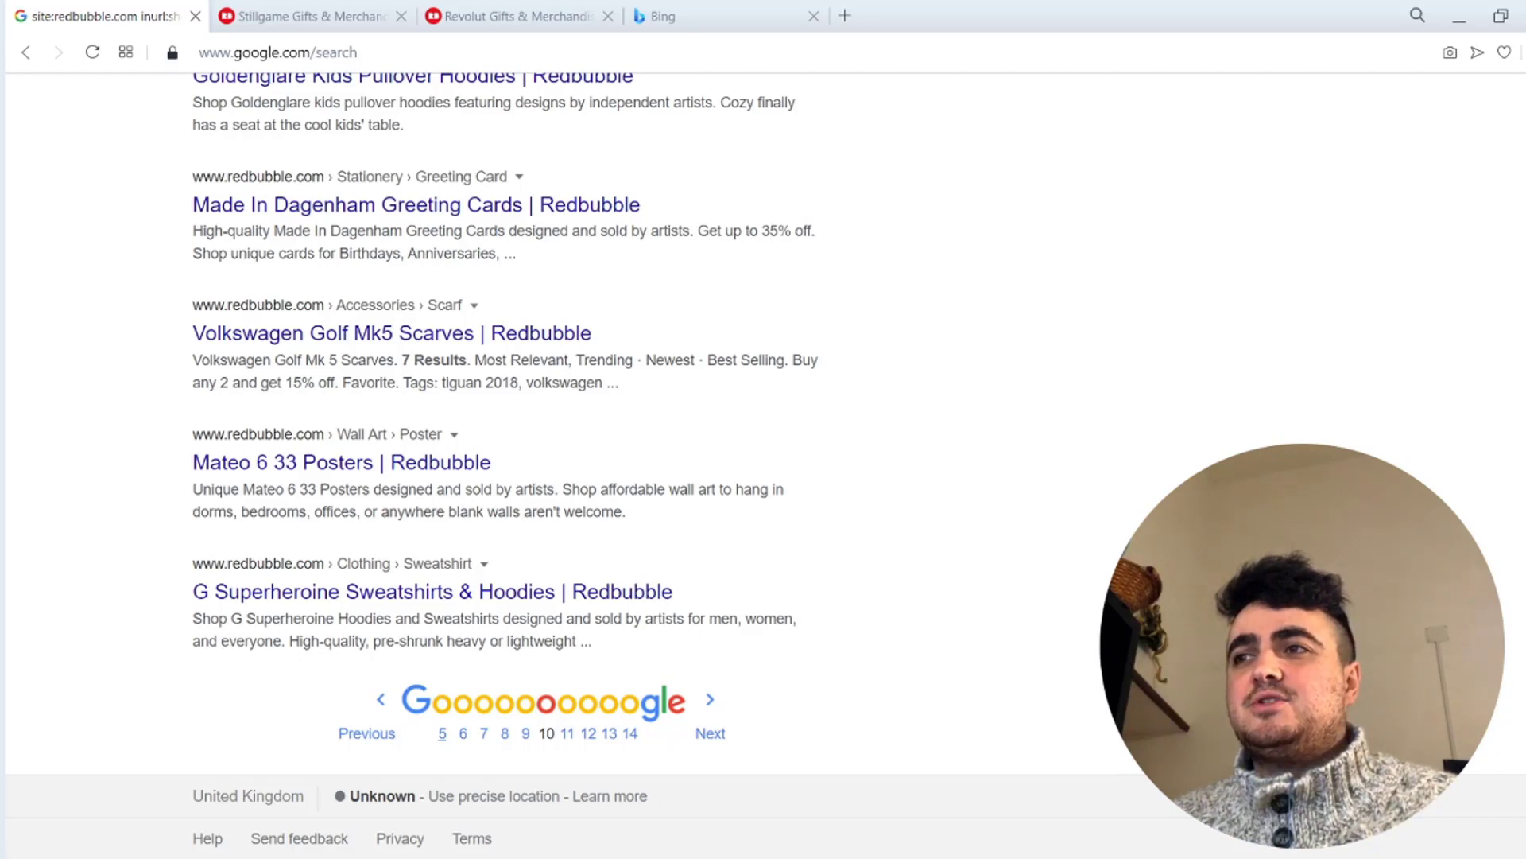
click(442, 735)
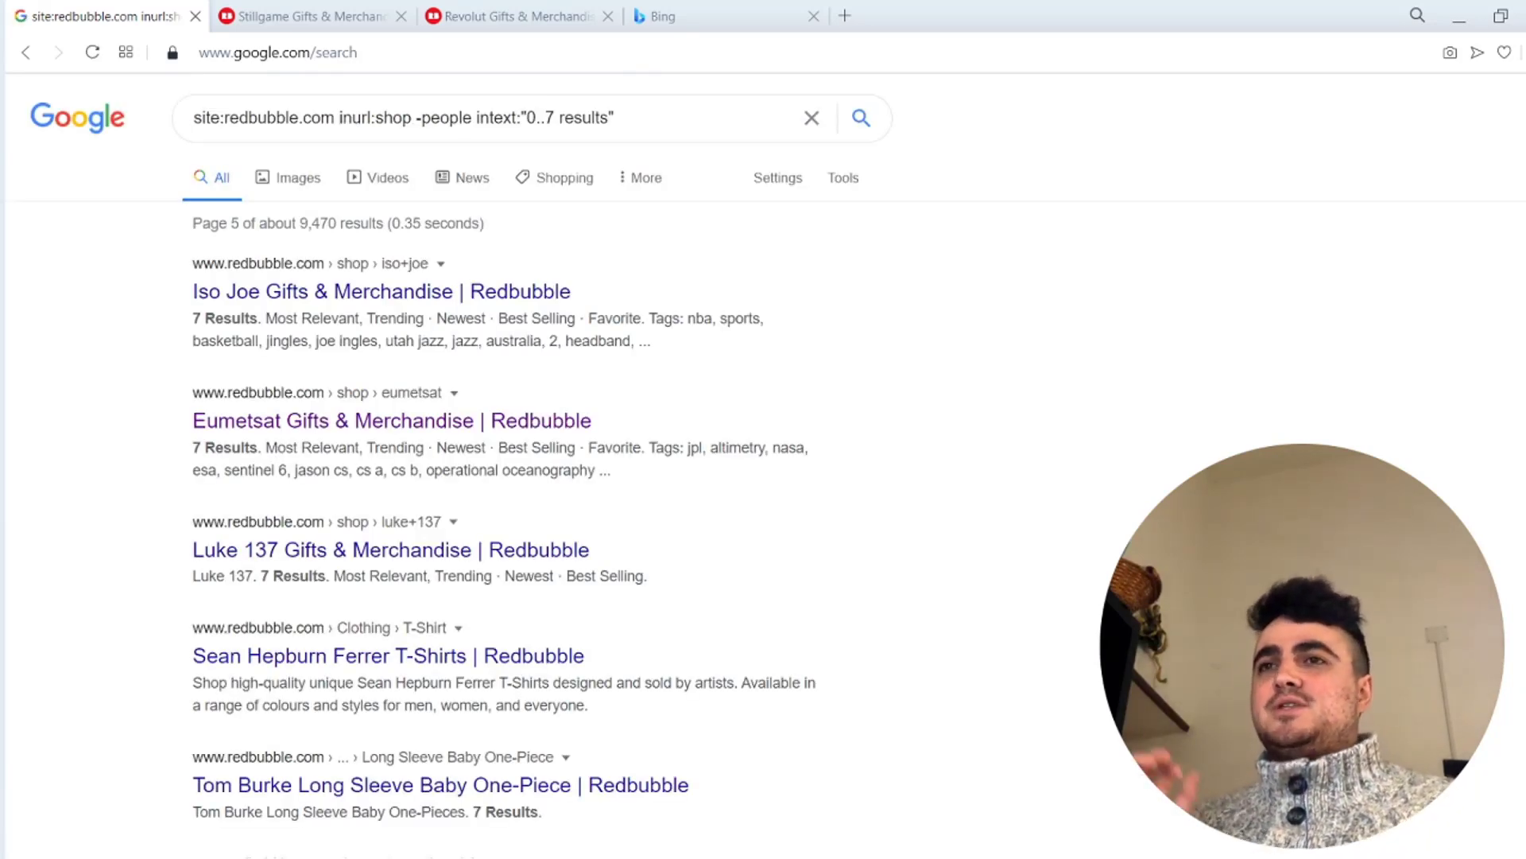
Open the Mareena Clothing result in a new tab beside the search tab and check its result count
scroll(528, 650, down, 10)
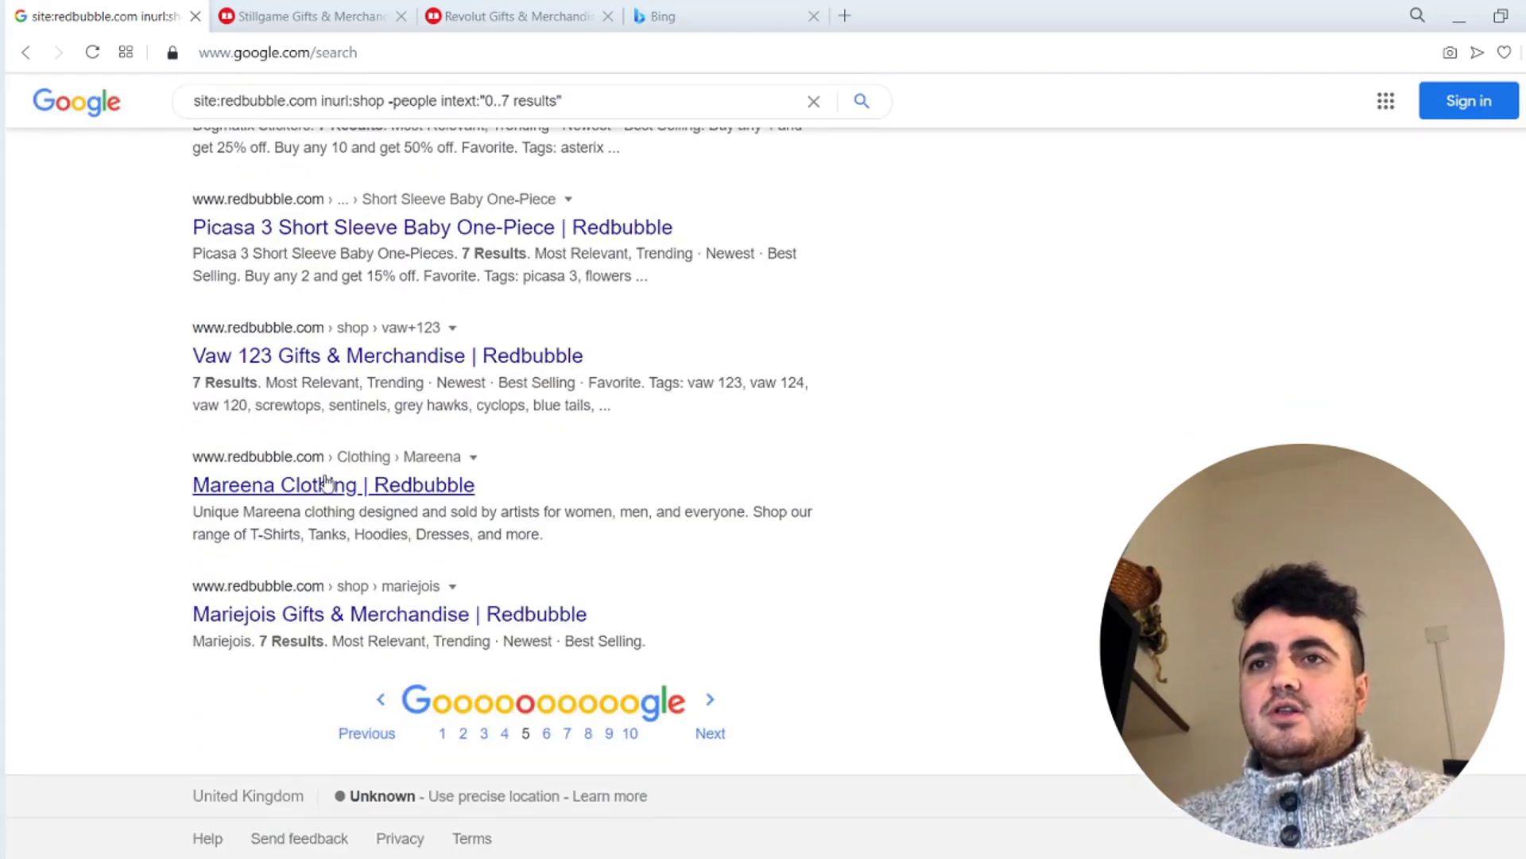
middle_click(327, 485)
drag(715, 16, 326, 4)
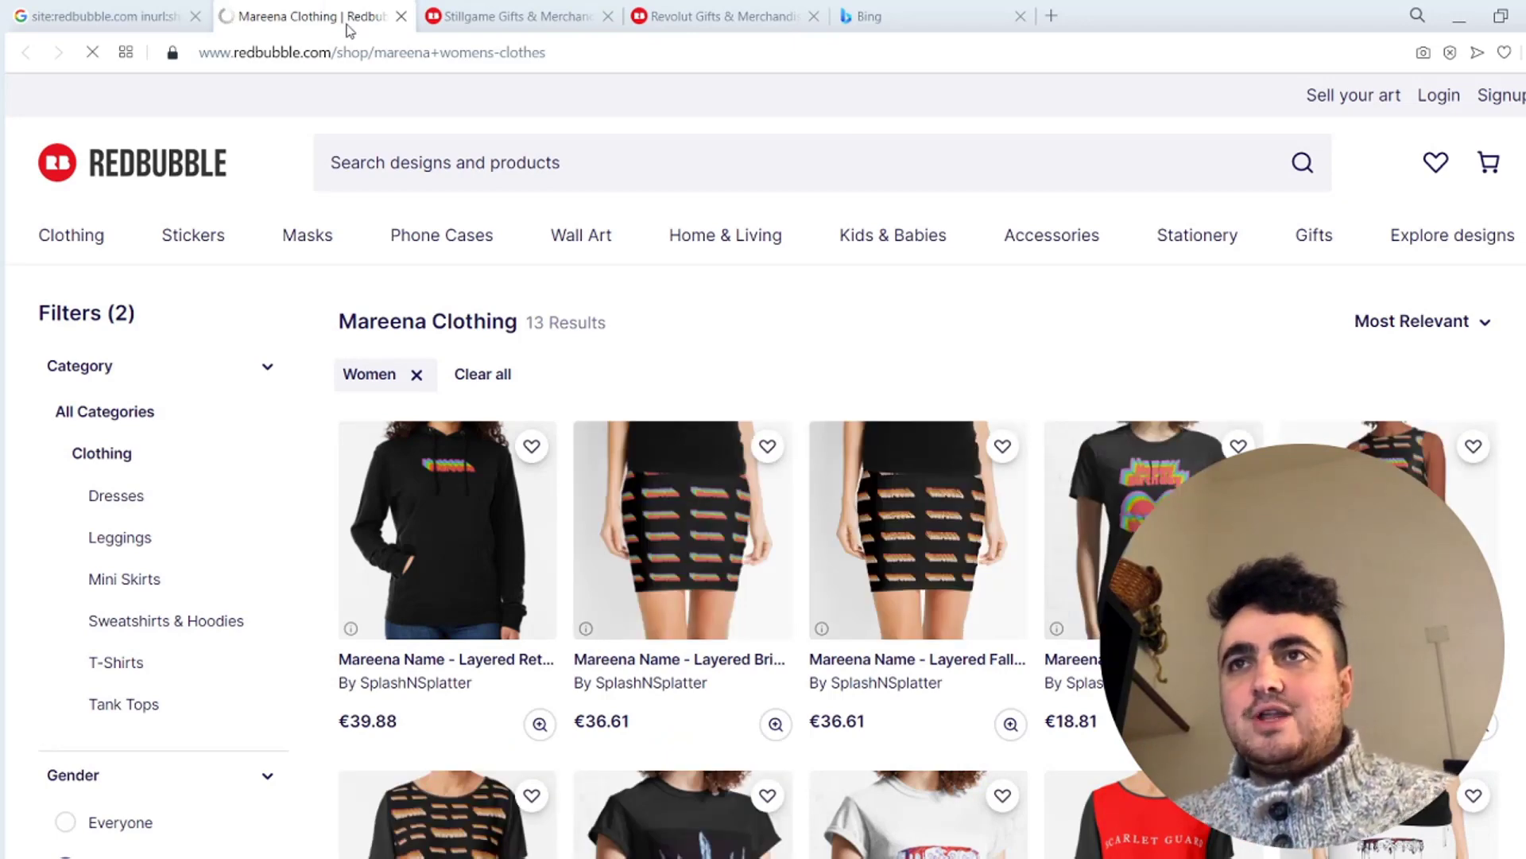
Close the three Redbubble tabs and the Google search tab, leaving only Bing open
click(401, 17)
click(402, 17)
click(402, 17)
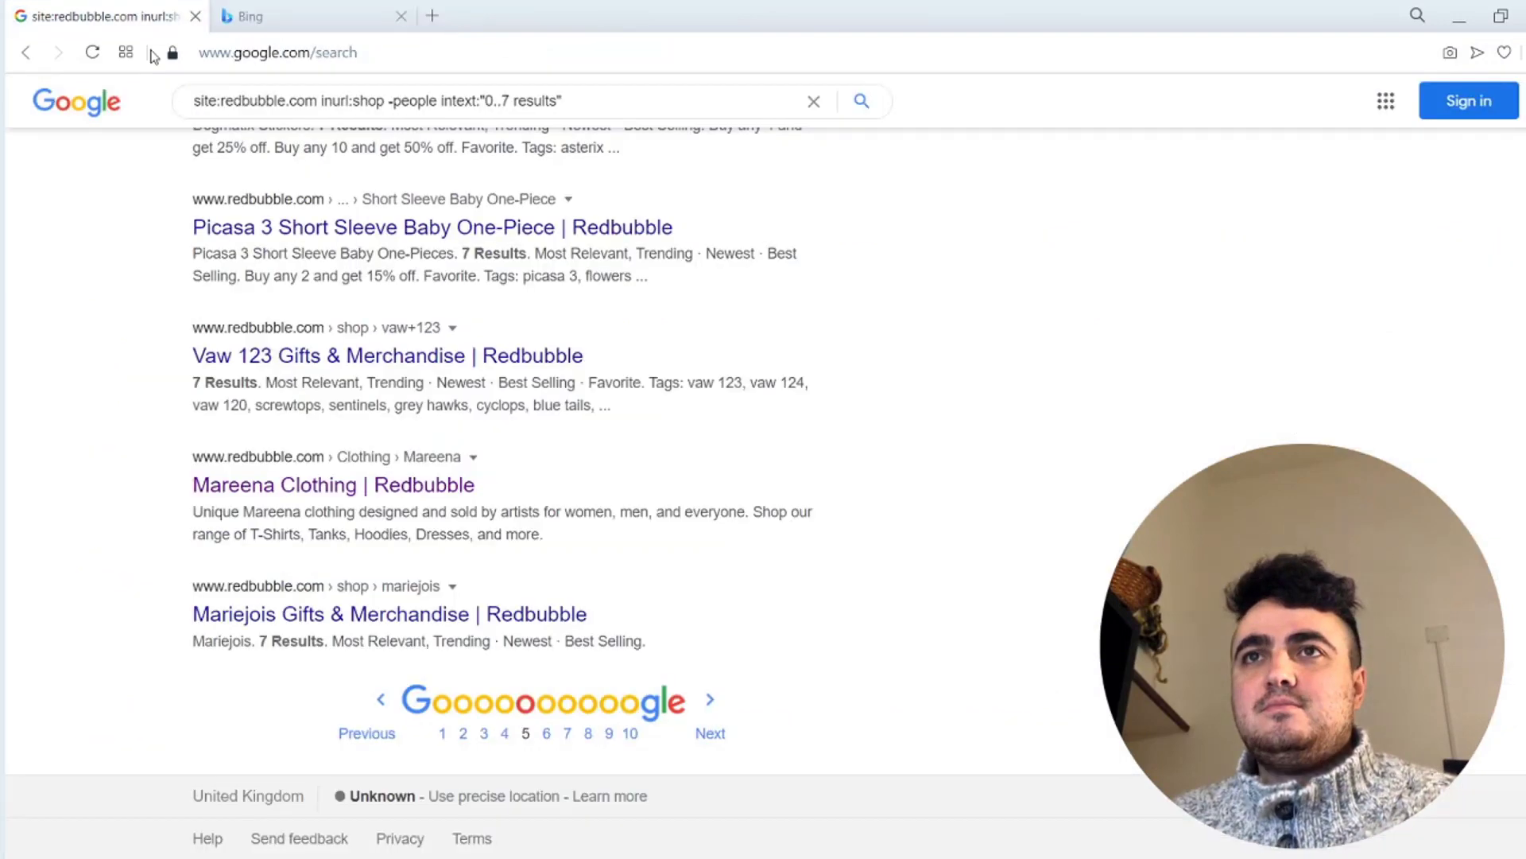
scroll(330, 419, up, 8)
scroll(331, 419, down, 3)
scroll(331, 419, down, 5)
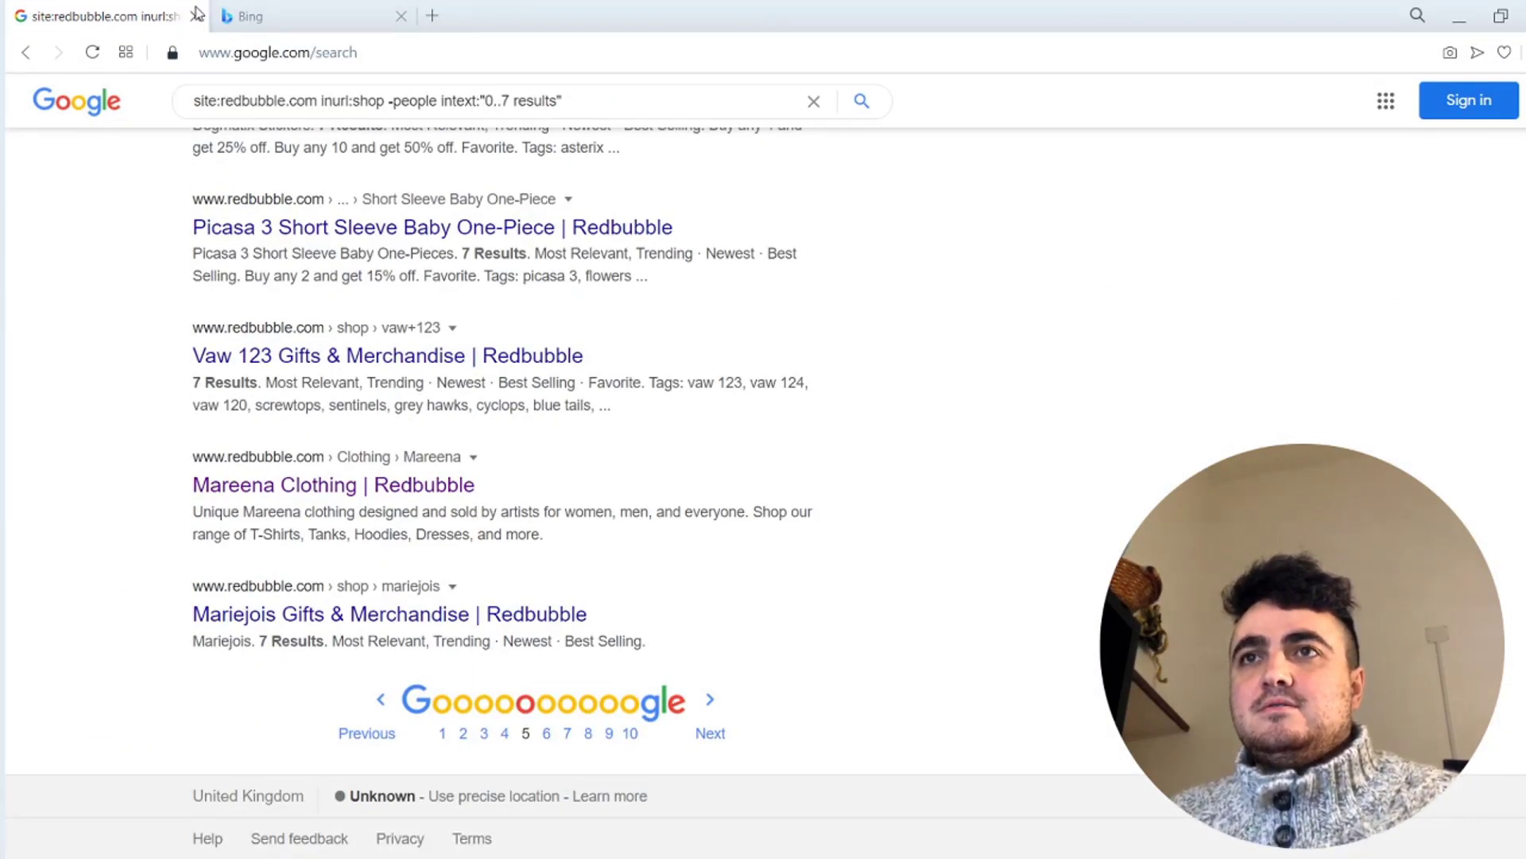
click(196, 16)
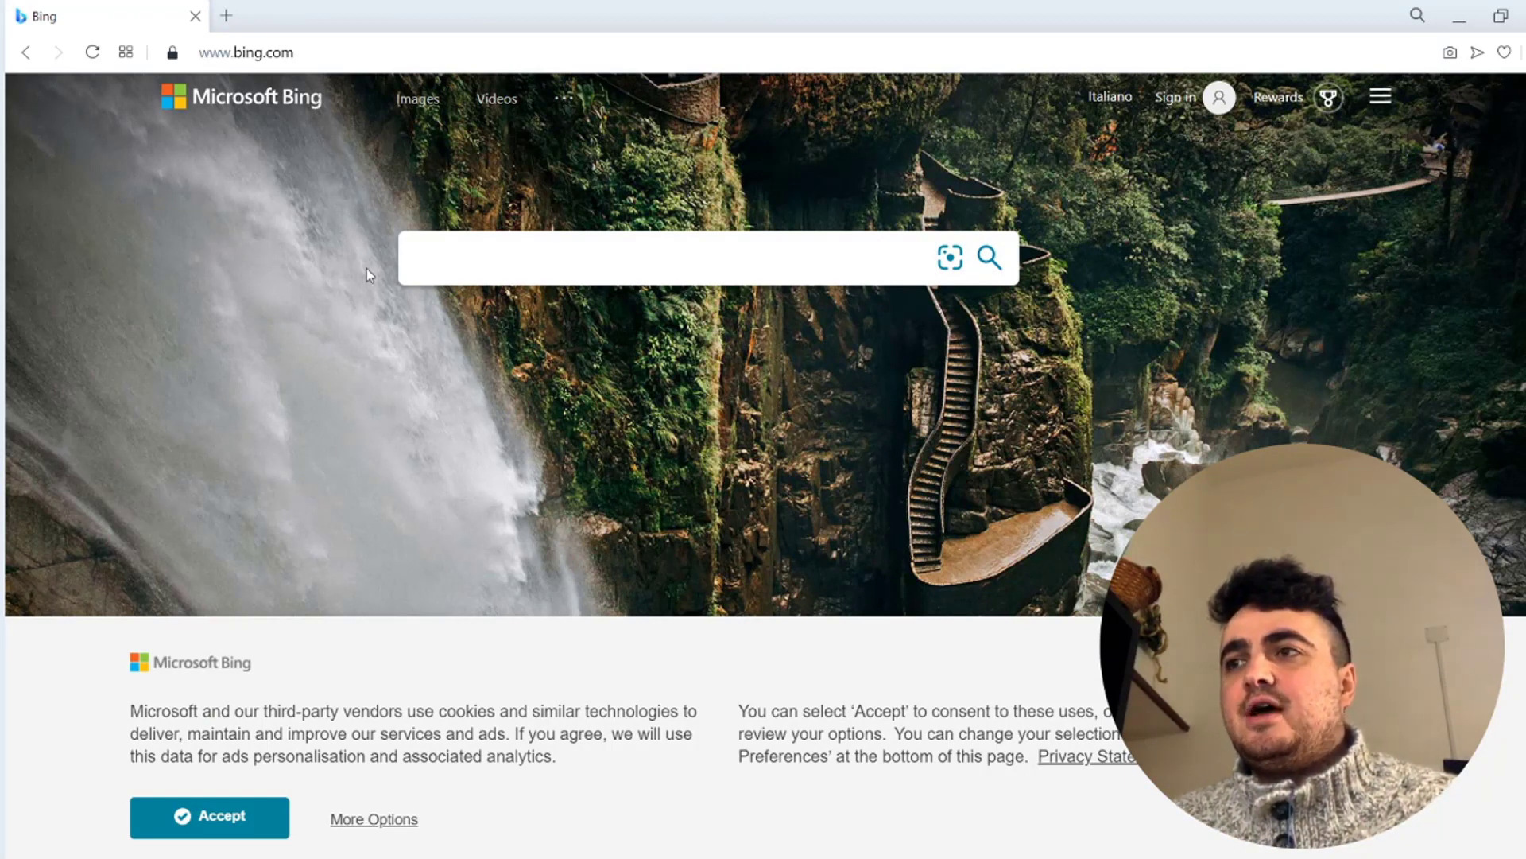
Search Bing for site:redbubble.com -people &shop inbody:"10 results" and accept the cookie notice
click(523, 256)
text(site:redbubble.com -people &shop inbody:"10 results")
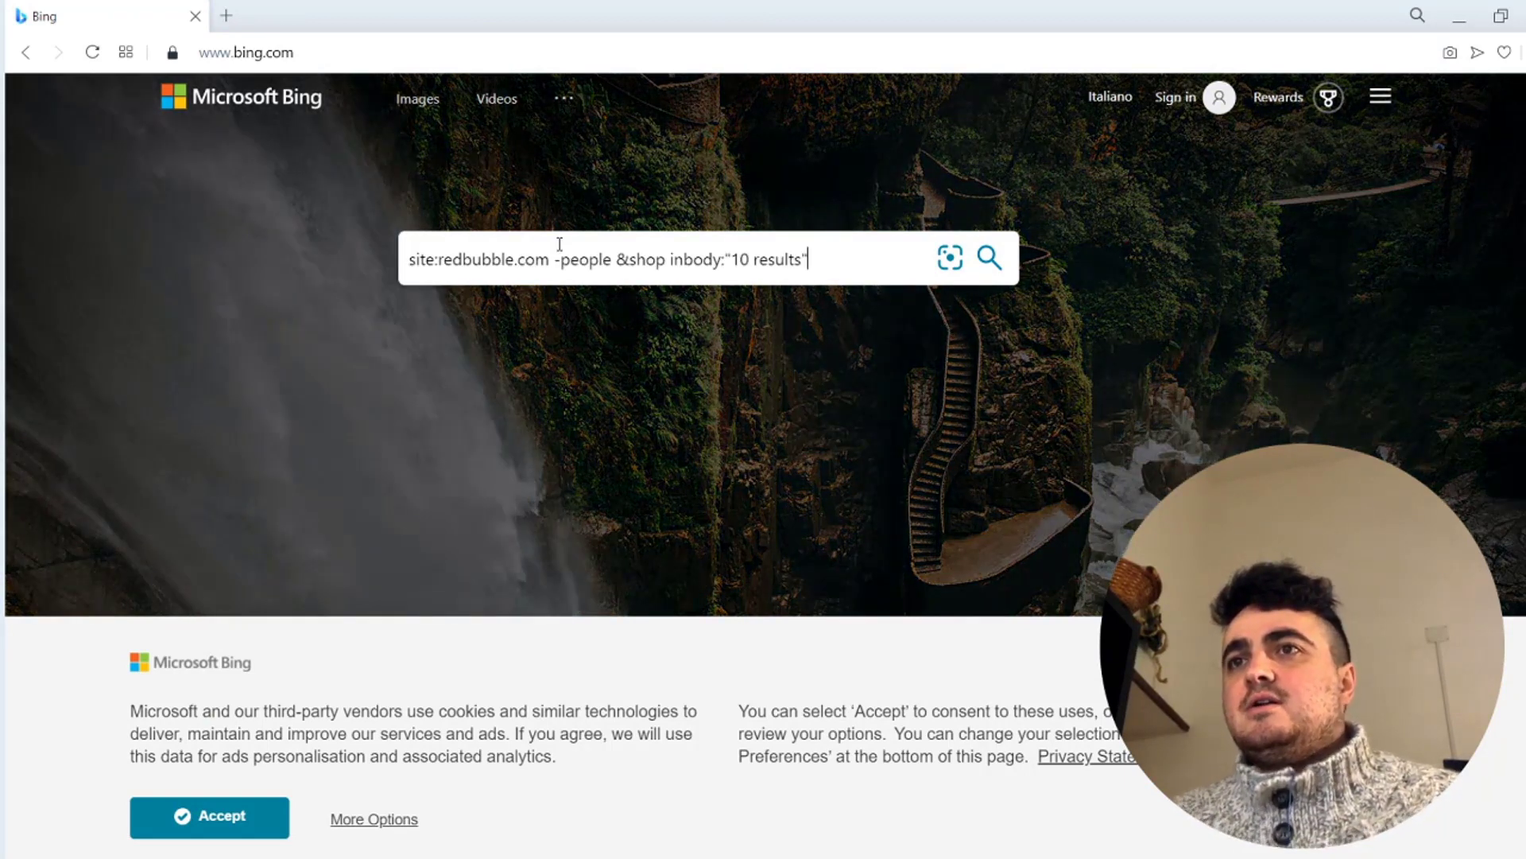
drag(559, 259, 754, 259)
click(667, 259)
click(787, 259)
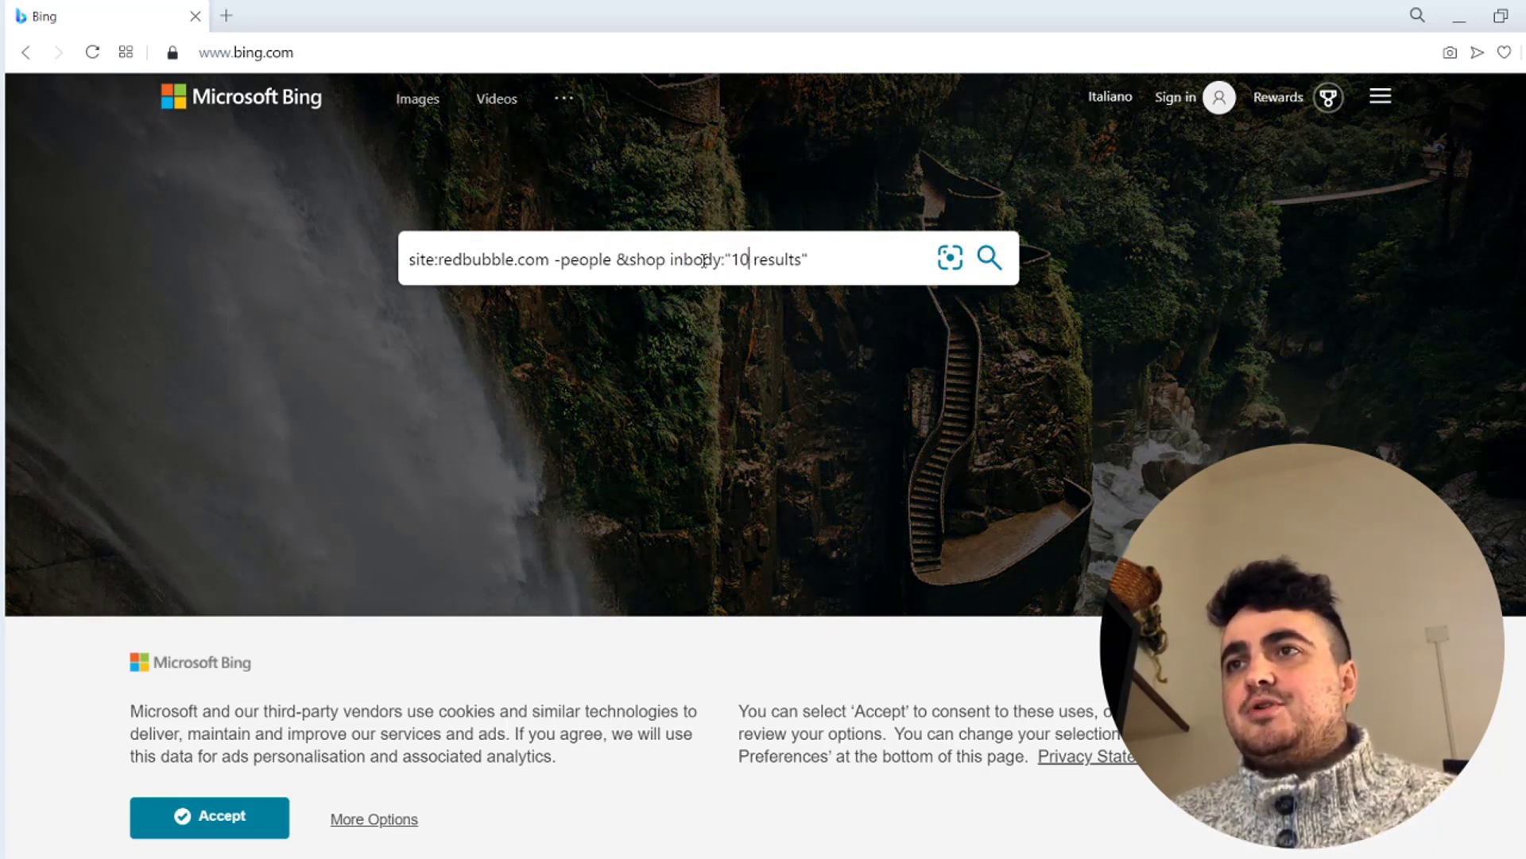
double_click(695, 259)
click(761, 251)
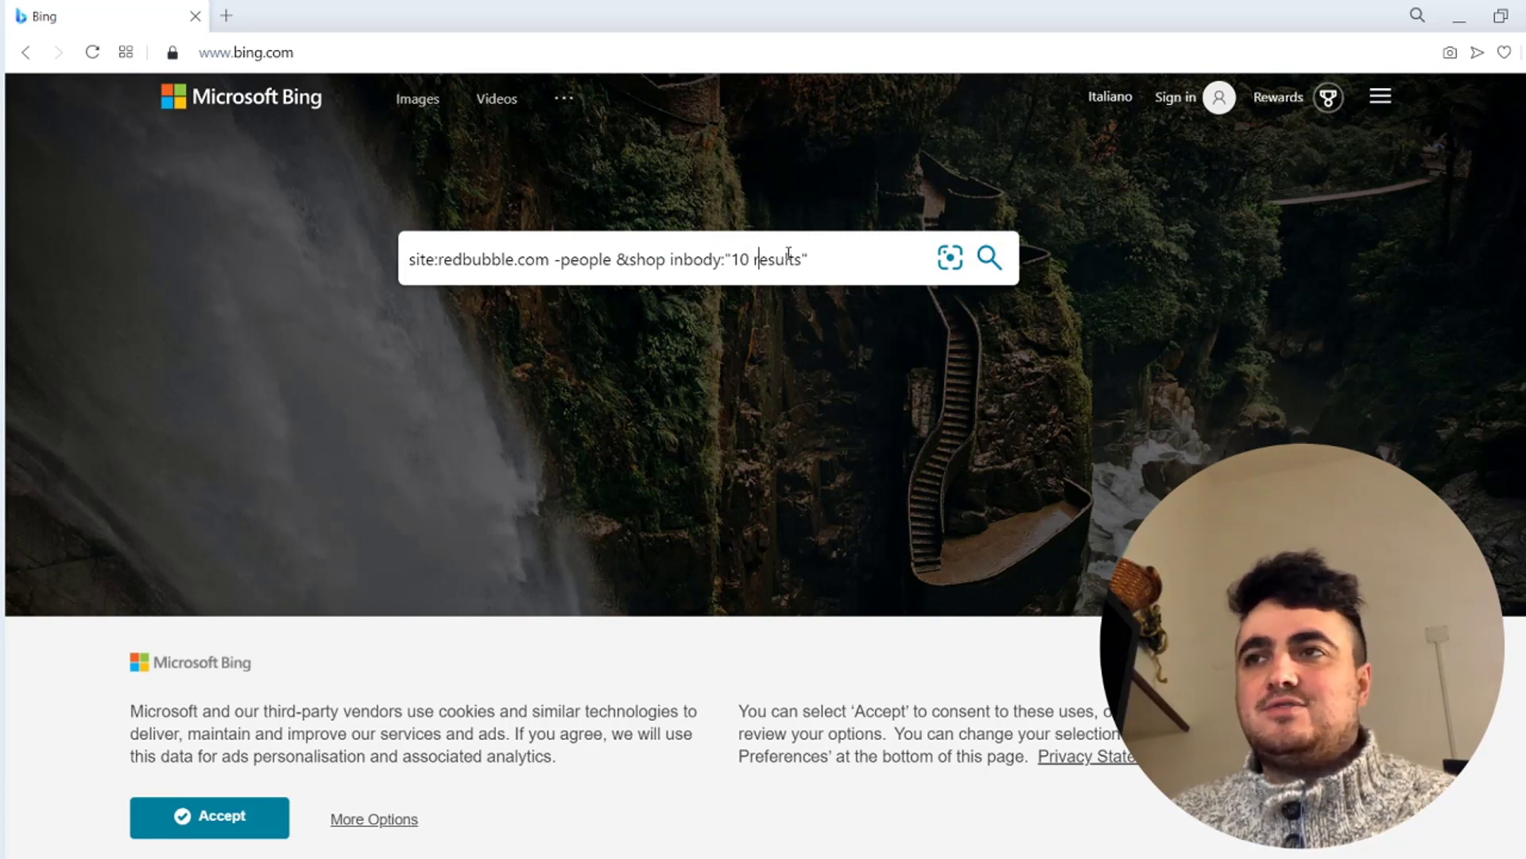
key(Return)
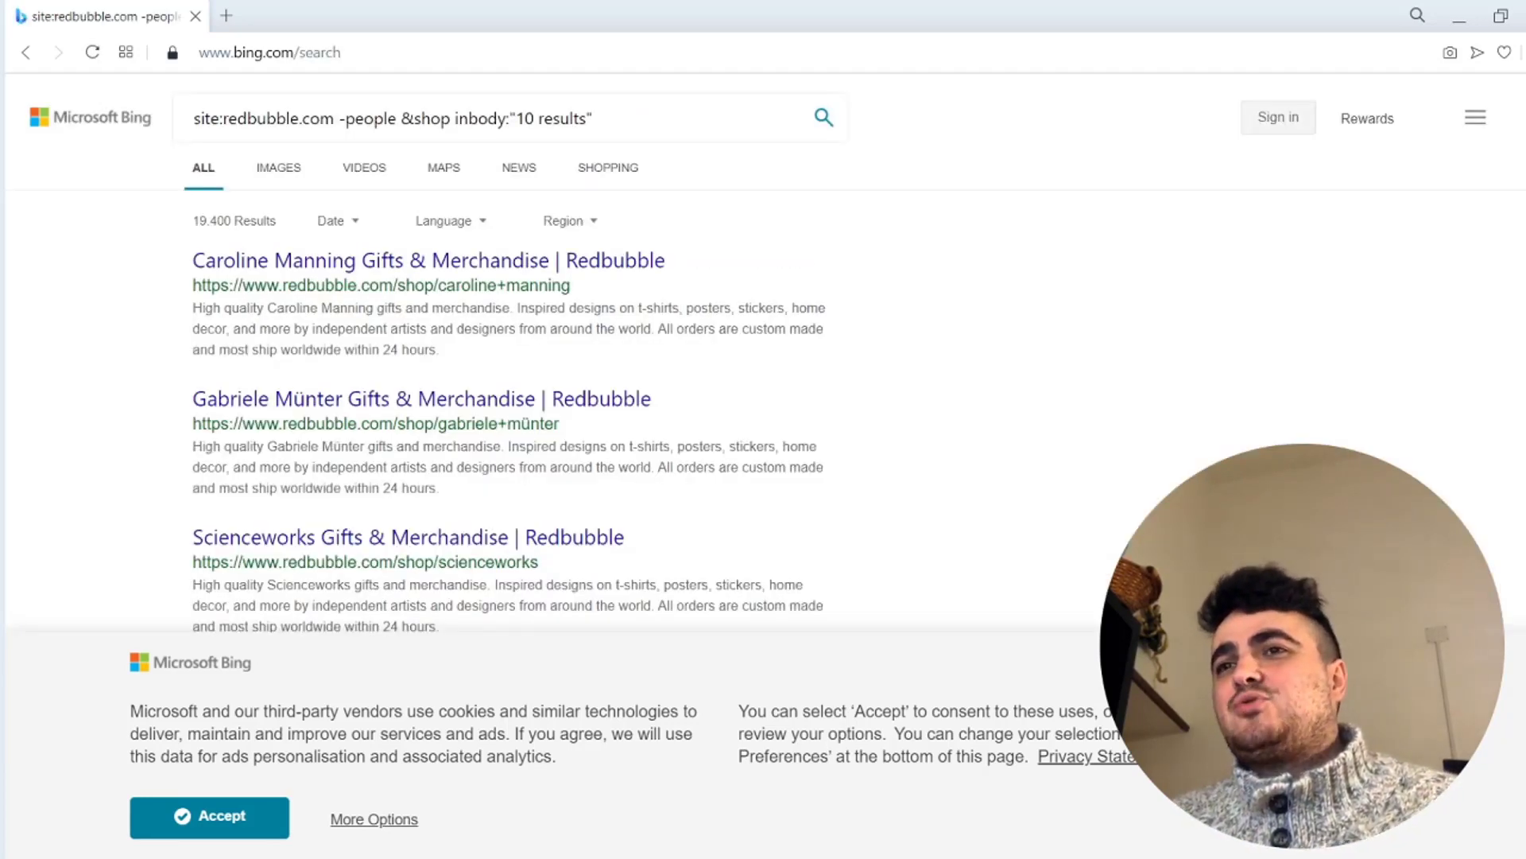
click(223, 813)
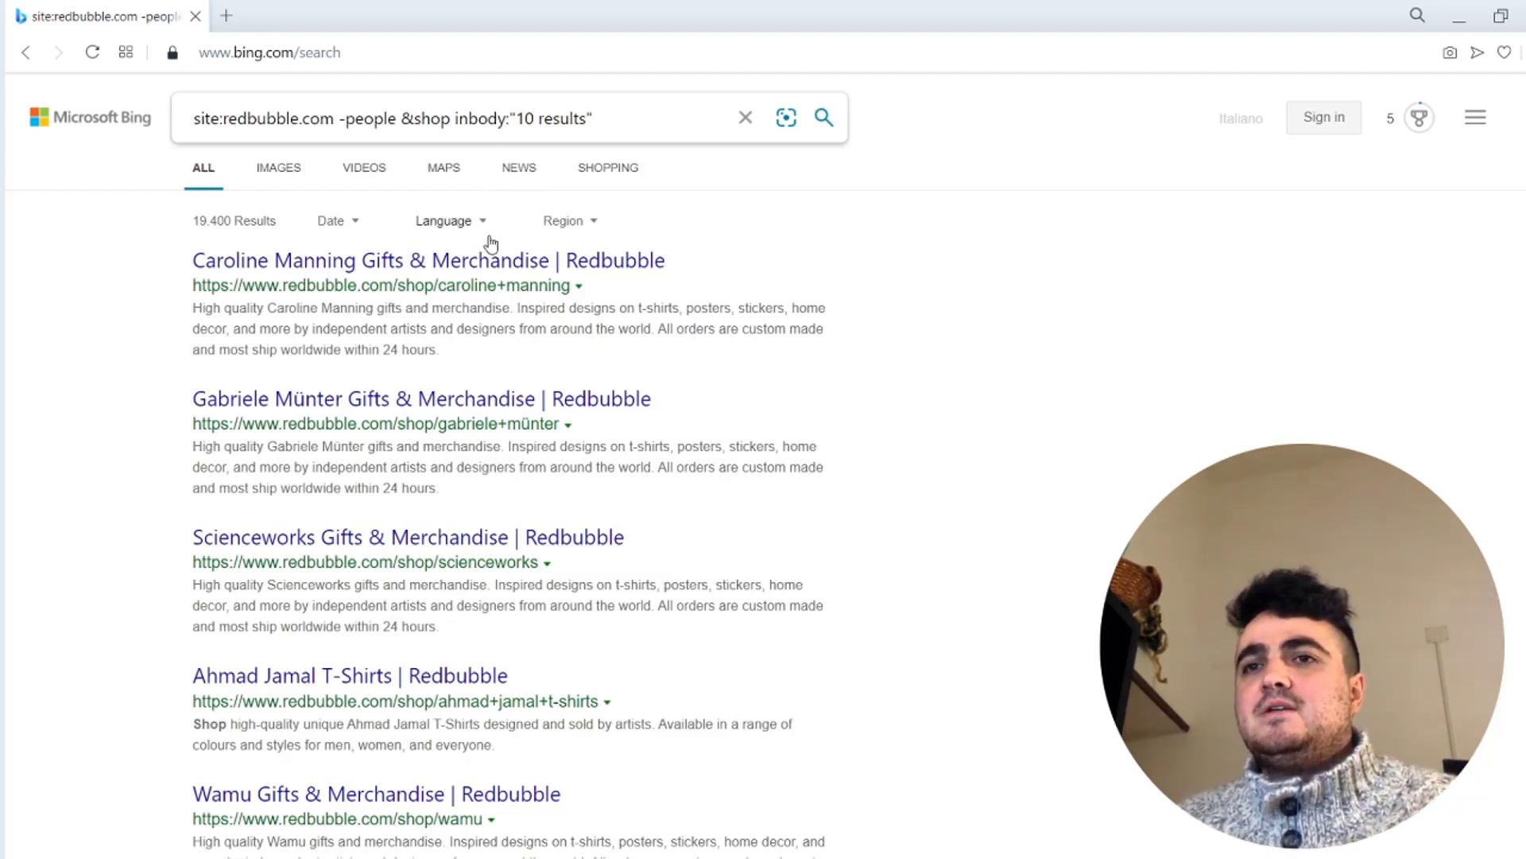
Open the first Redbubble shop result in a new tab, check its result count, and return to the Bing results
middle_click(374, 260)
click(347, 18)
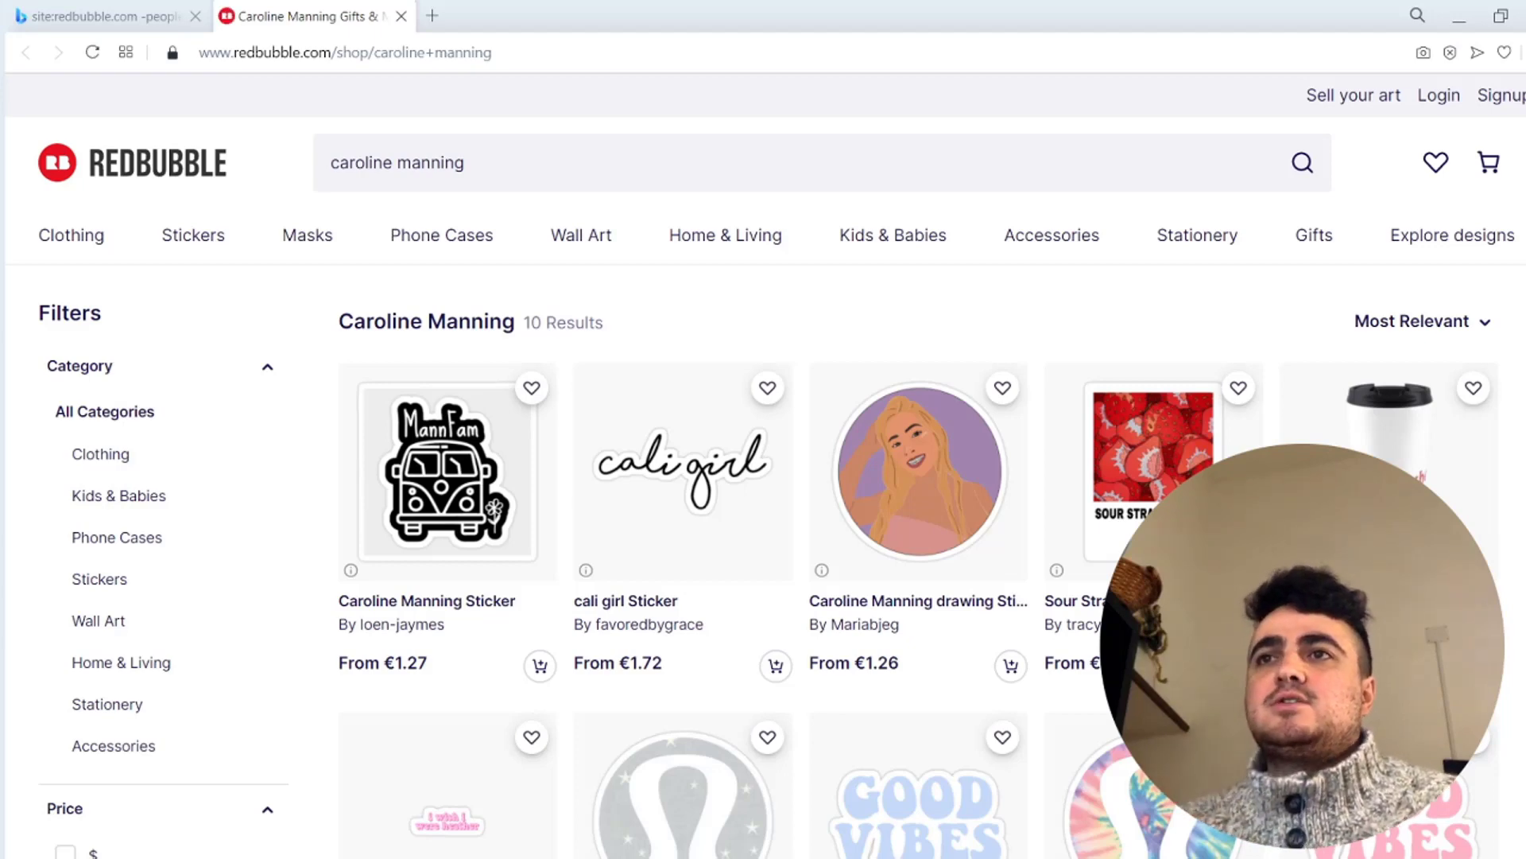
drag(689, 327, 524, 326)
click(181, 11)
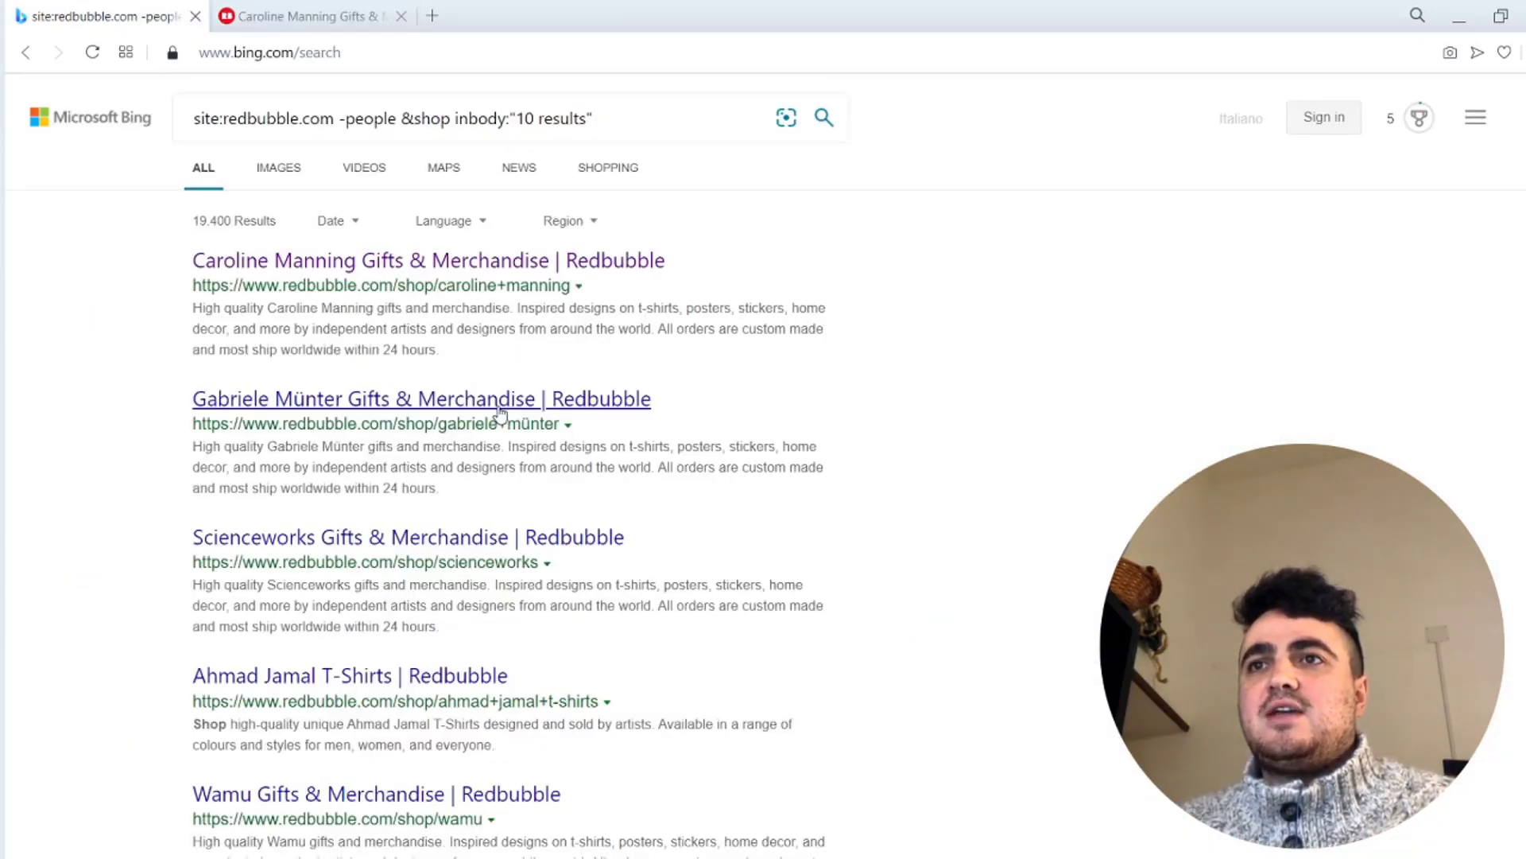
Open the second Redbubble shop result in a new tab, check its page, and return to the Bing results
middle_click(445, 395)
click(511, 11)
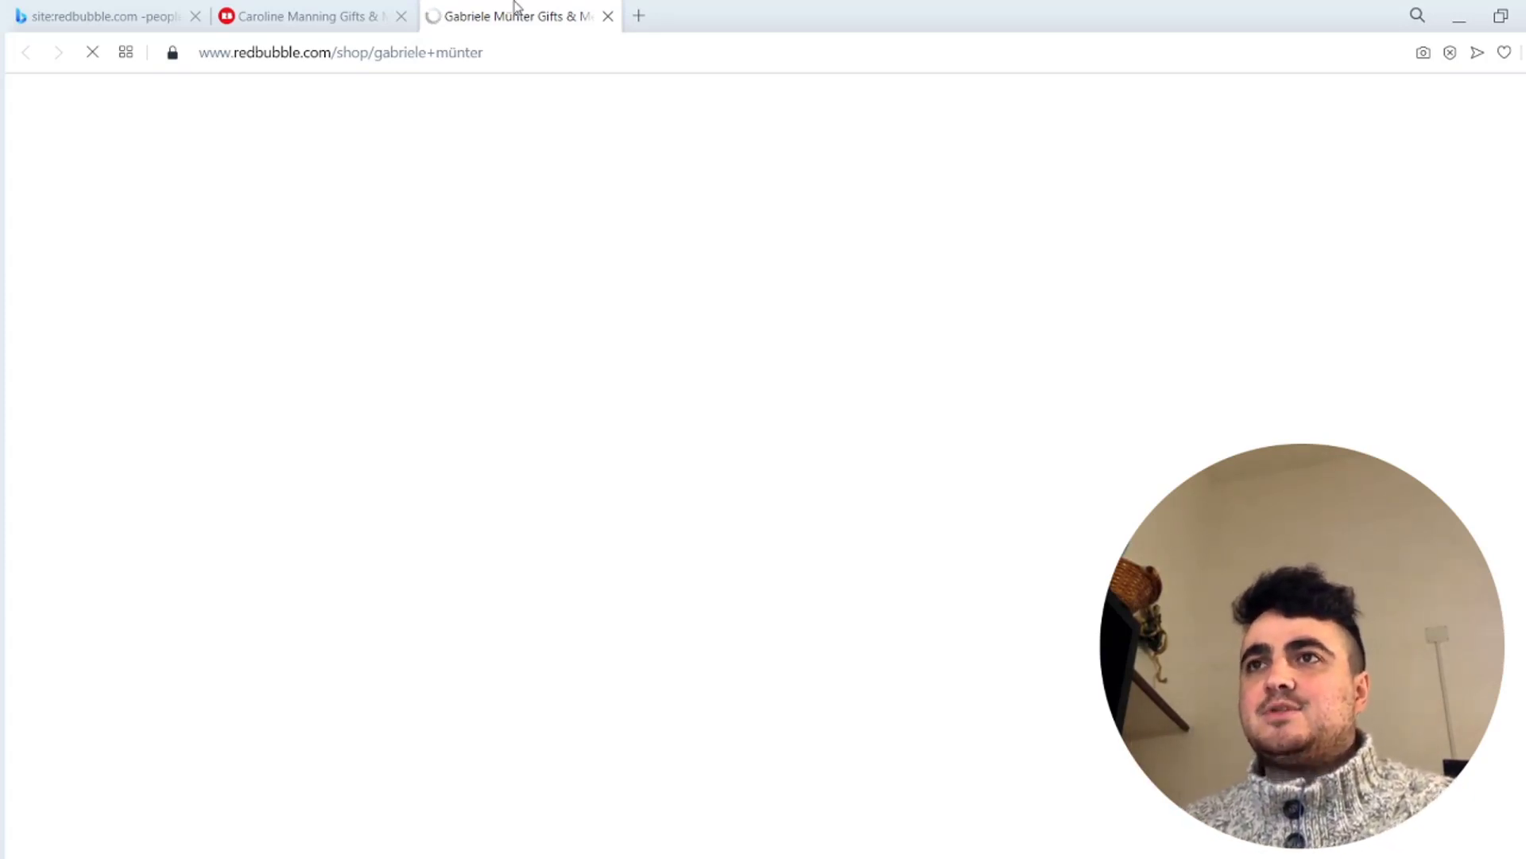
click(181, 10)
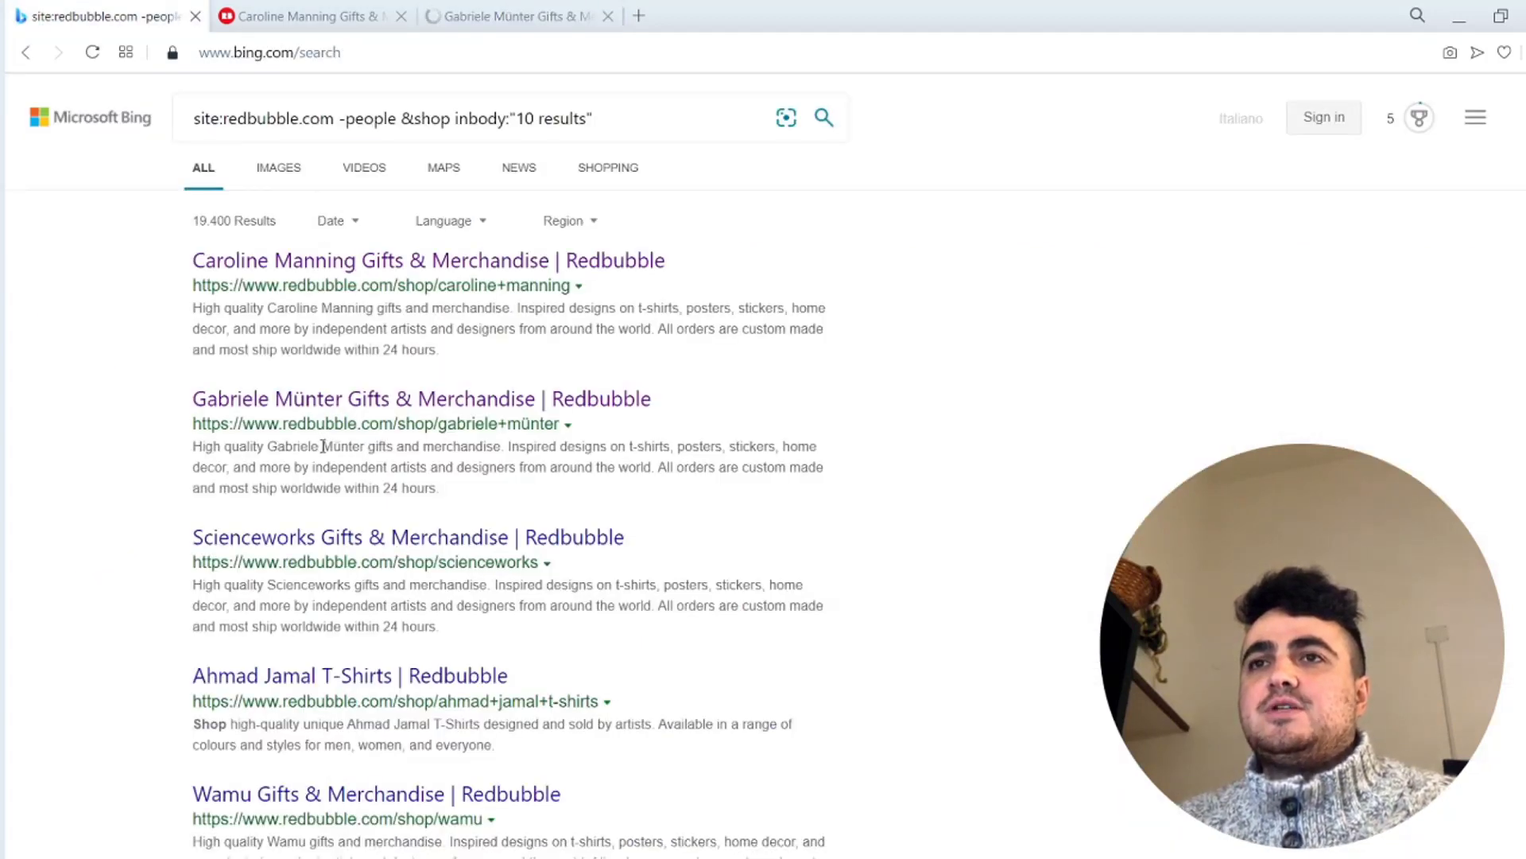
click(506, 9)
key(ctrl+Tab)
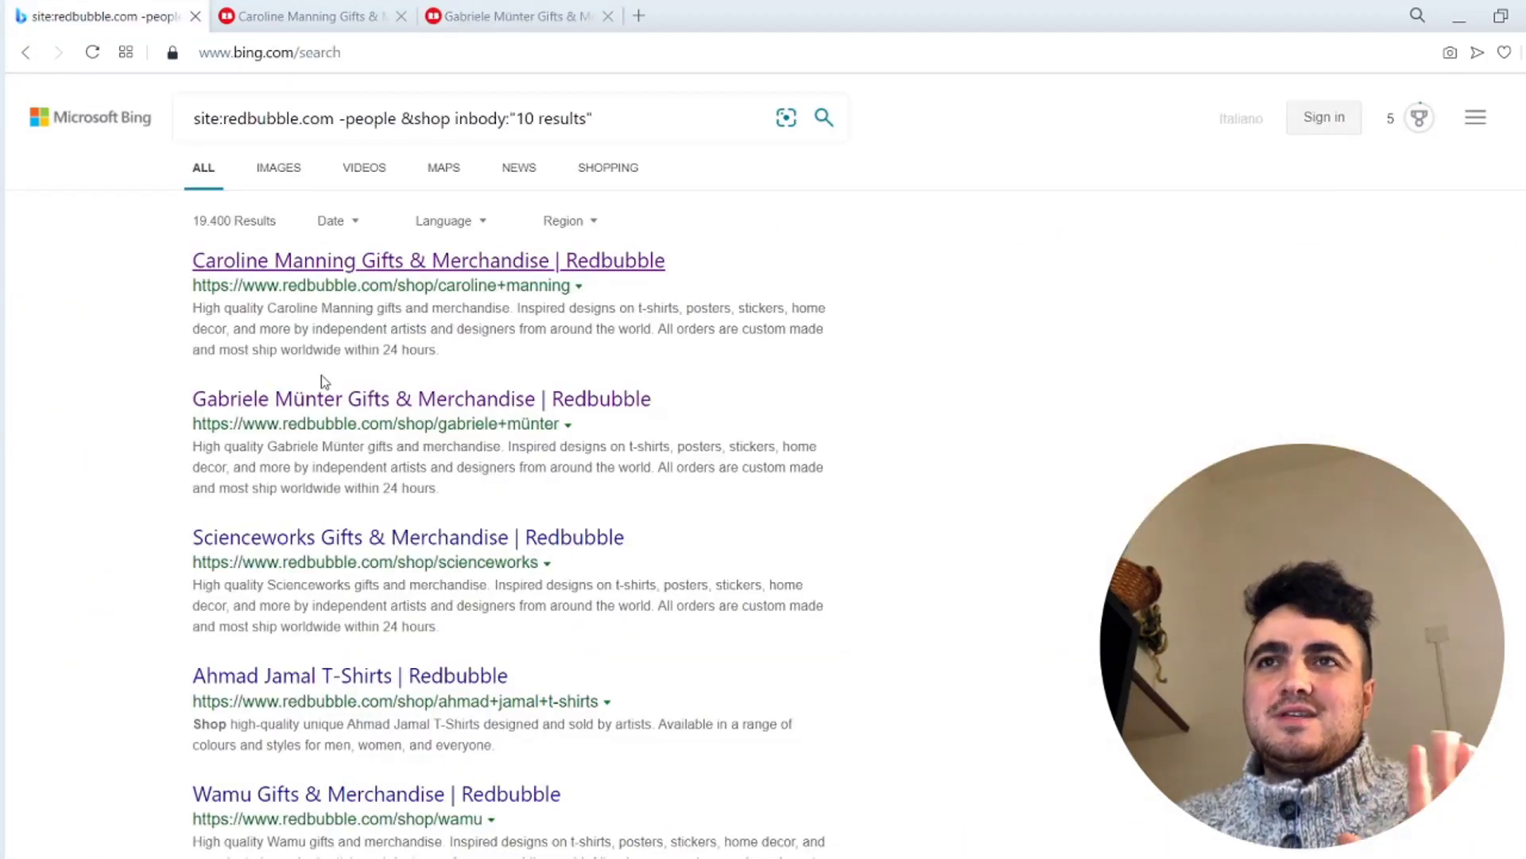
Open the Scienceworks Gifts & Merchandise and Verto T-Shirts results in new tabs and return to the Bing results
click(350, 541)
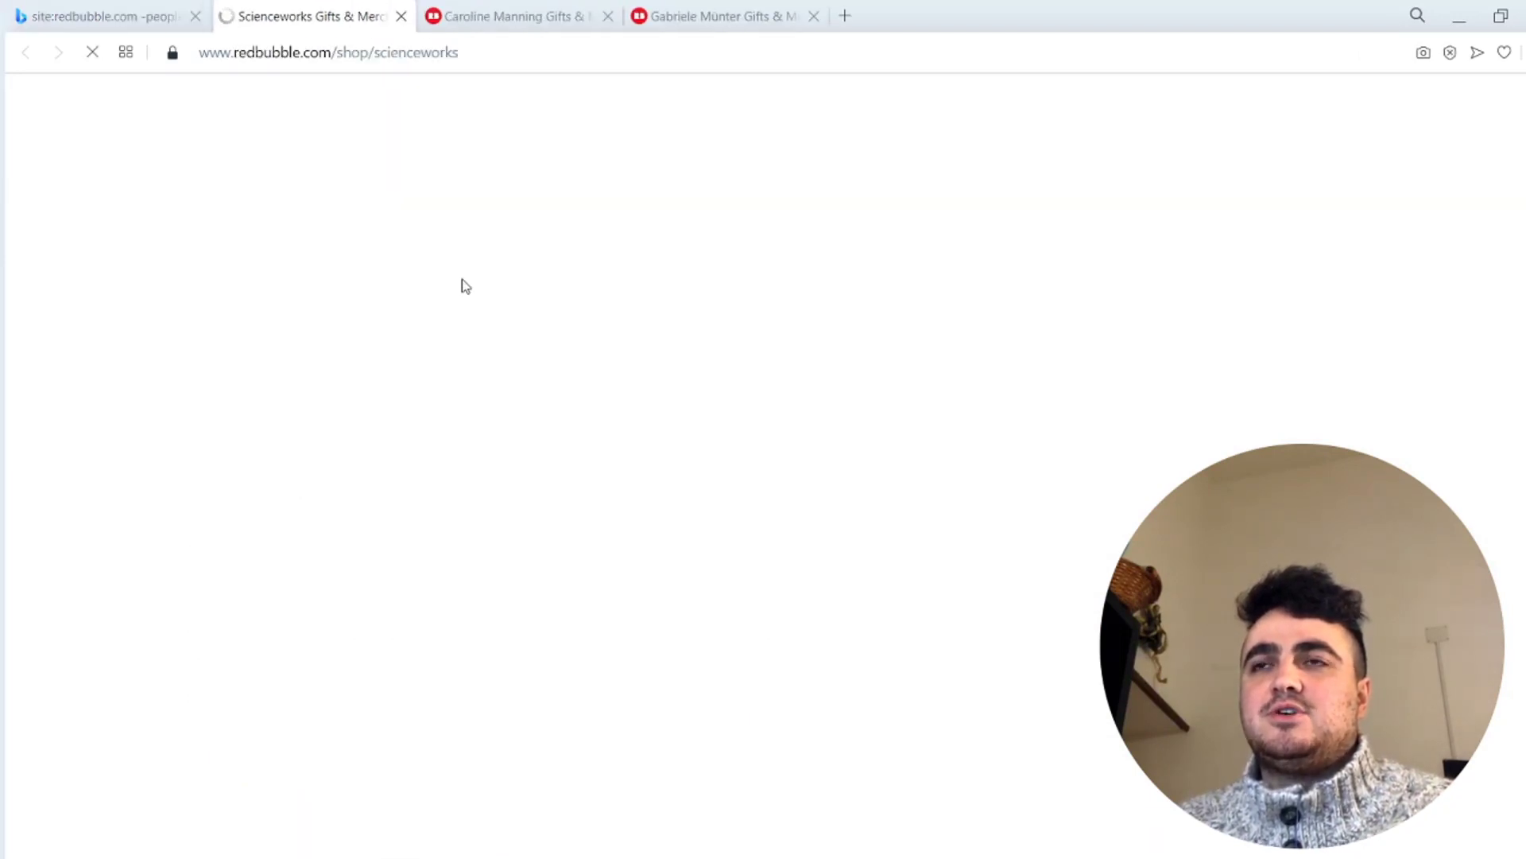
click(103, 16)
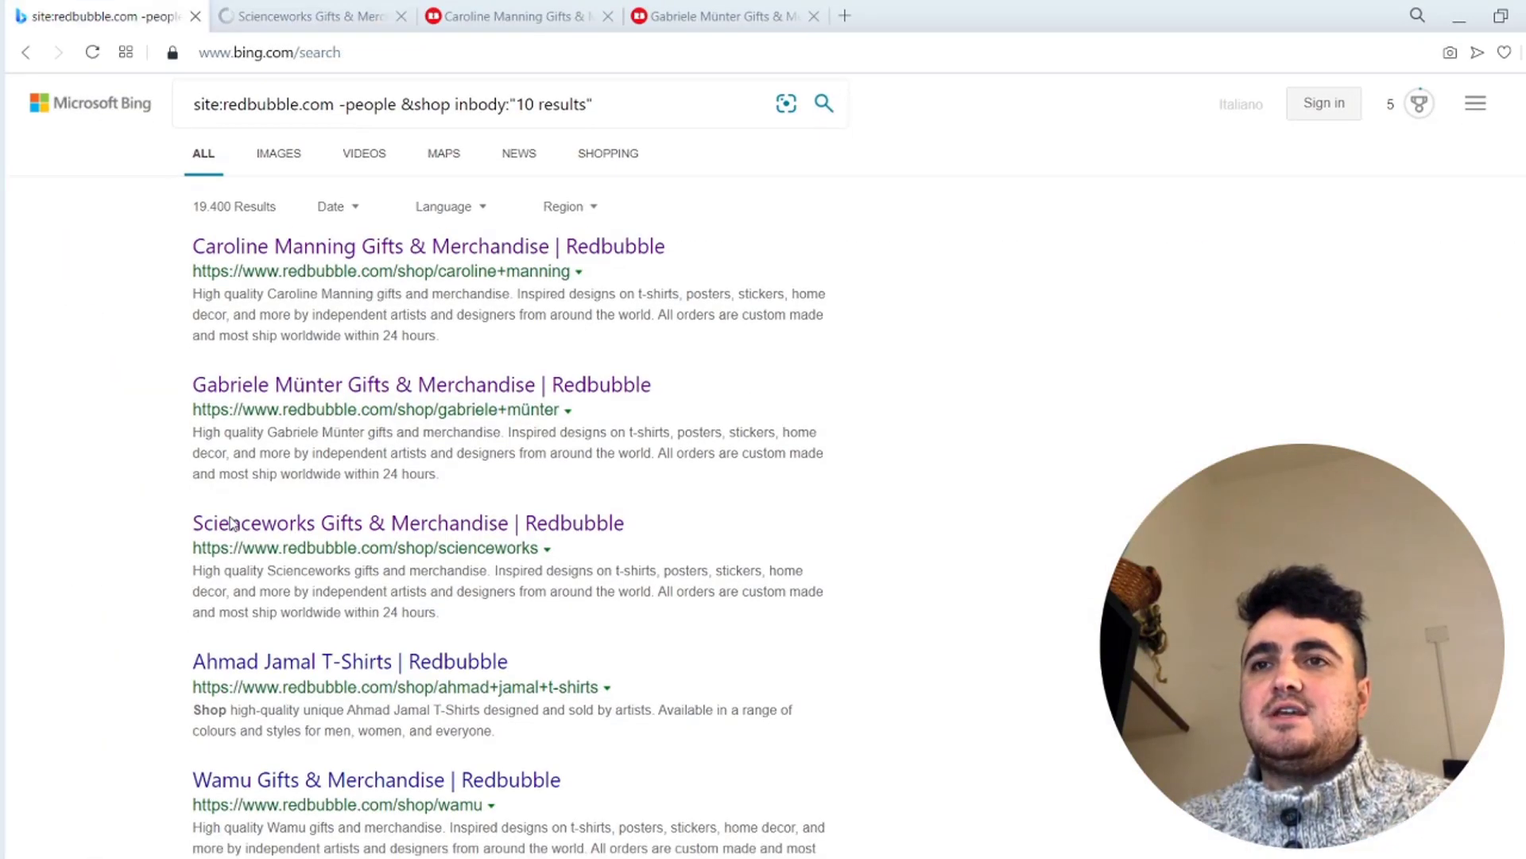
scroll(317, 589, down, 4)
click(295, 620)
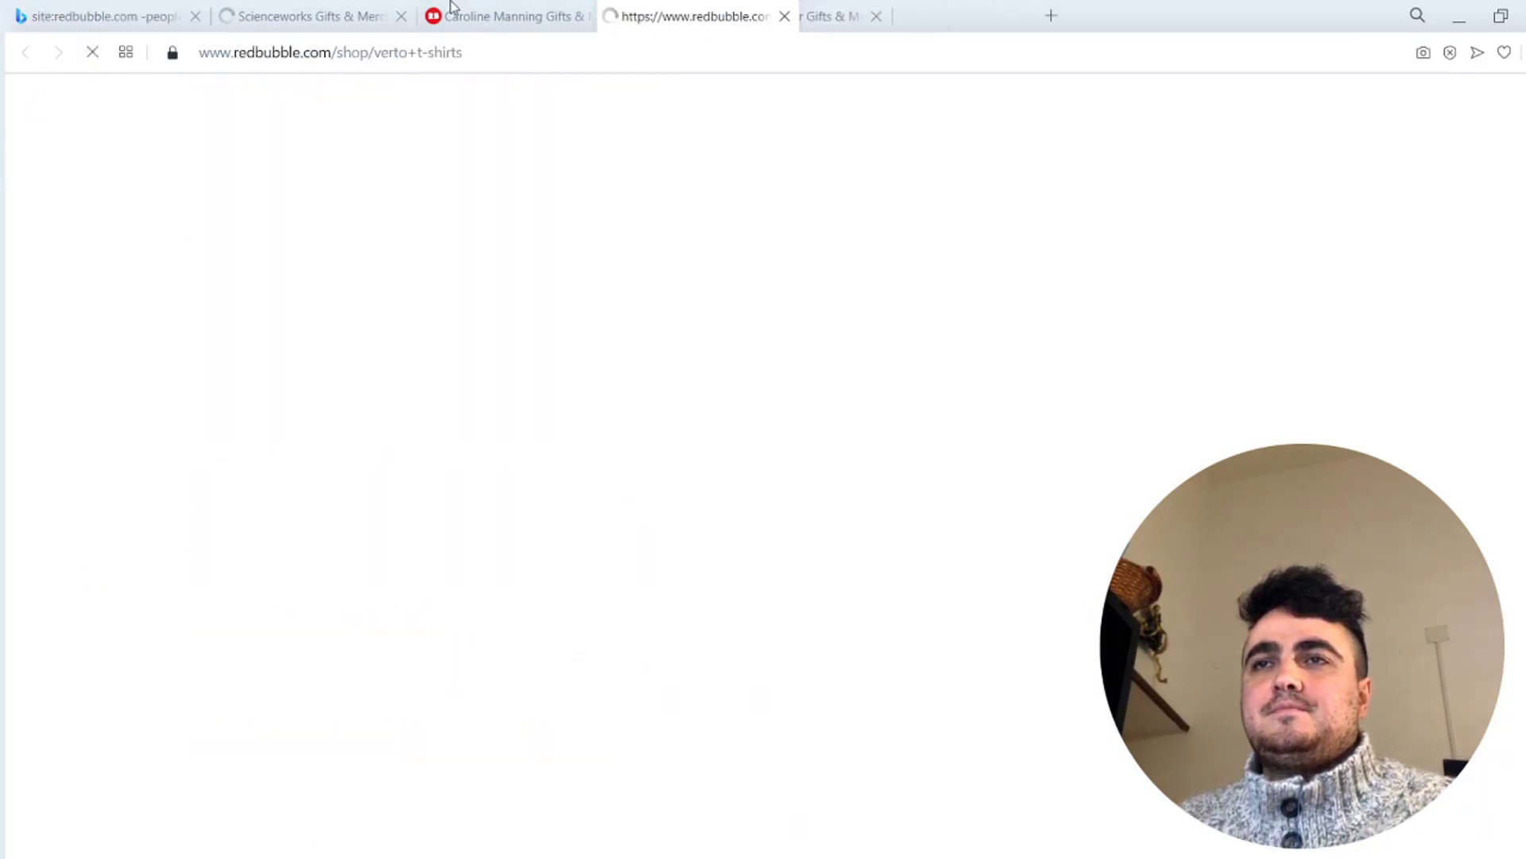
click(104, 16)
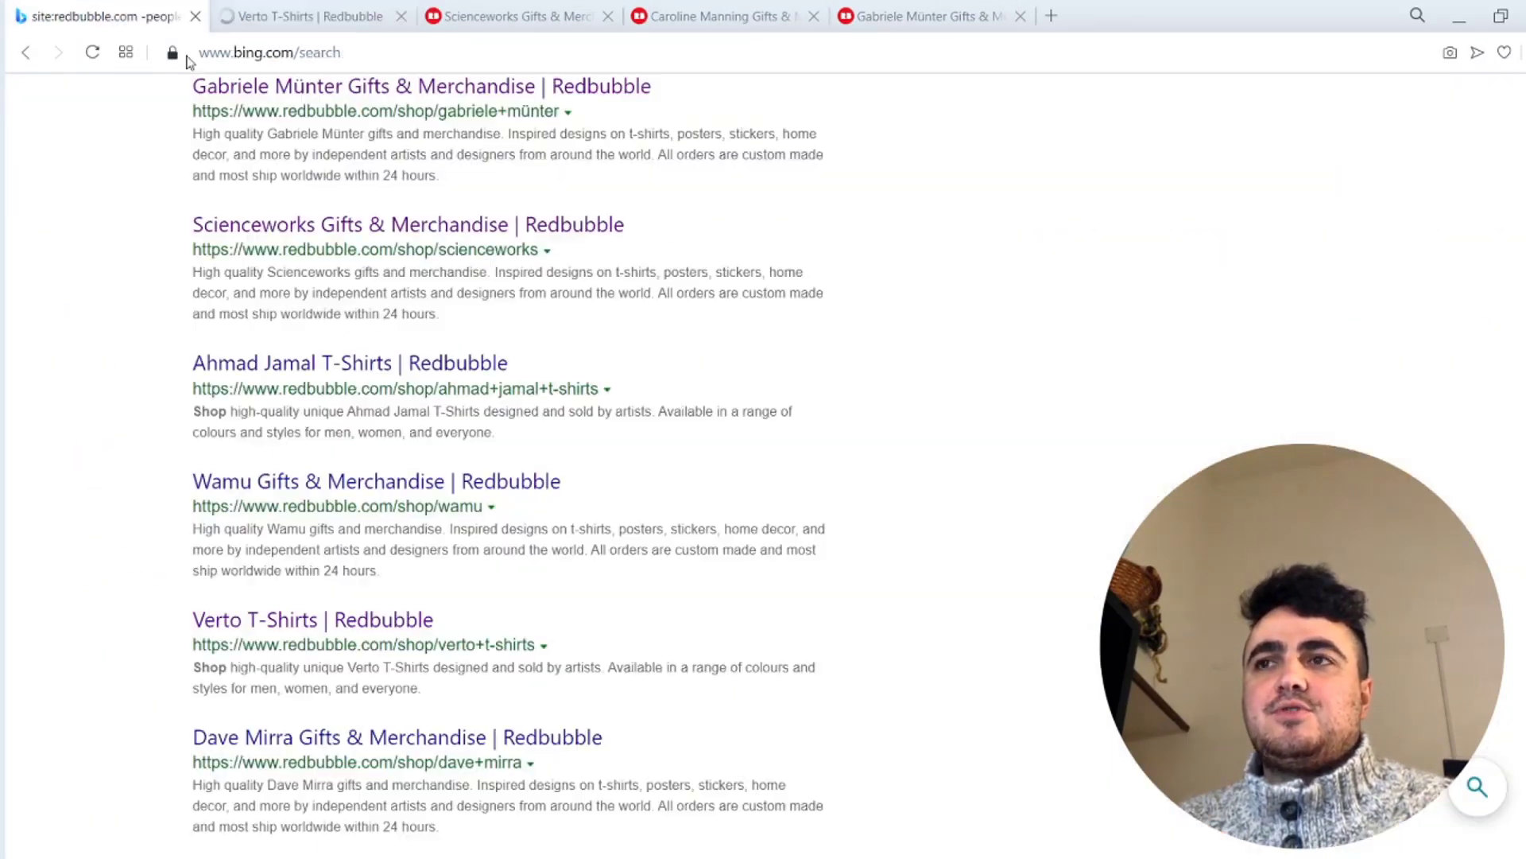
Go to page 5 of the Bing results and open Vf 143 Gifts & Merchandise in a new tab
scroll(459, 715, down, 7)
click(462, 739)
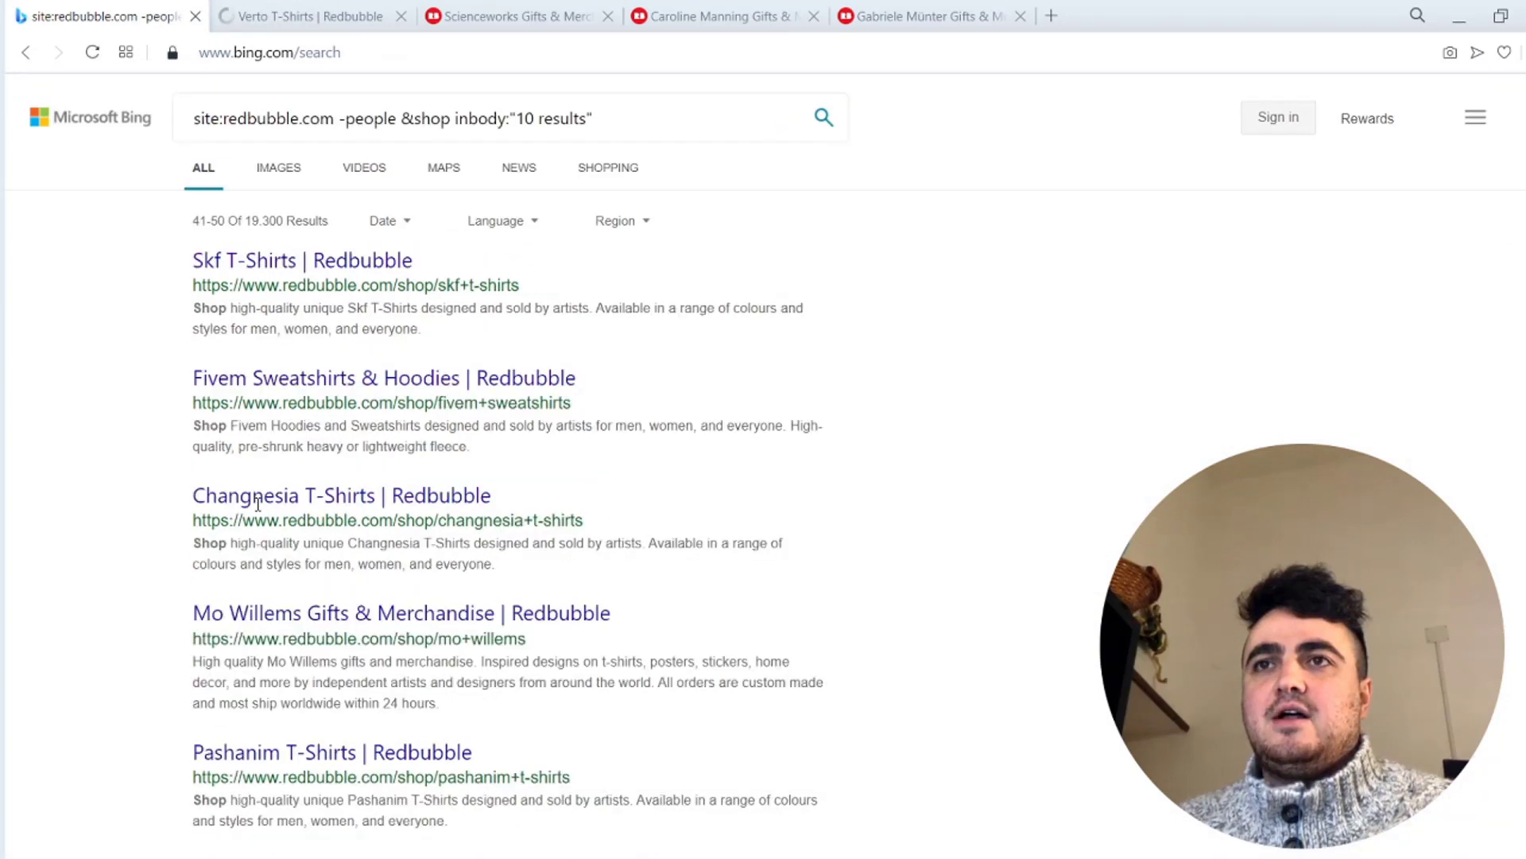
scroll(240, 581, down, 8)
middle_click(268, 527)
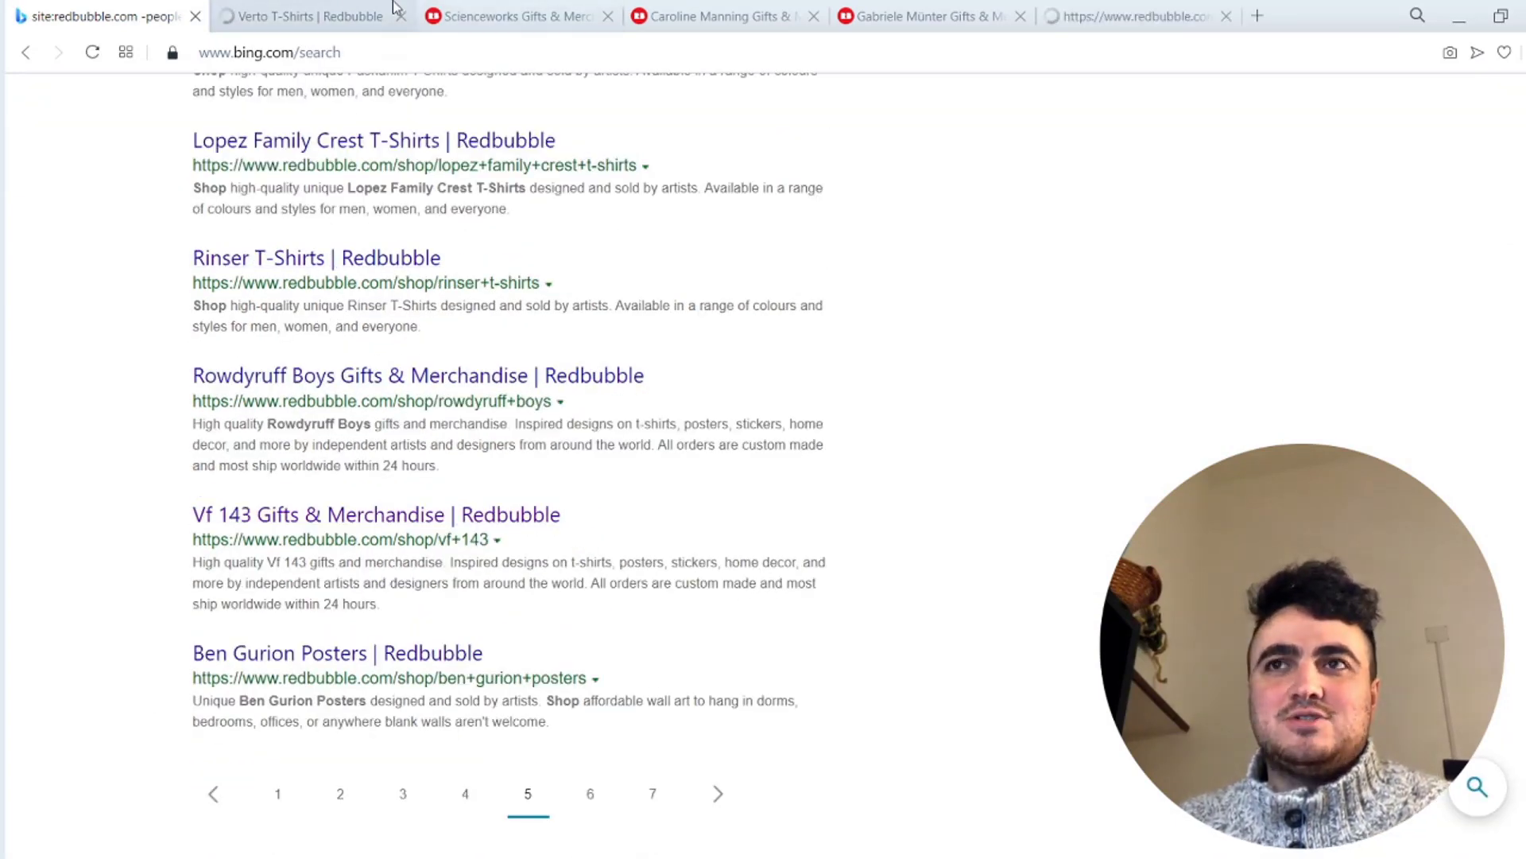
Check the result count on the Verto T-Shirts page and go to page 7 of the Bing results
click(318, 16)
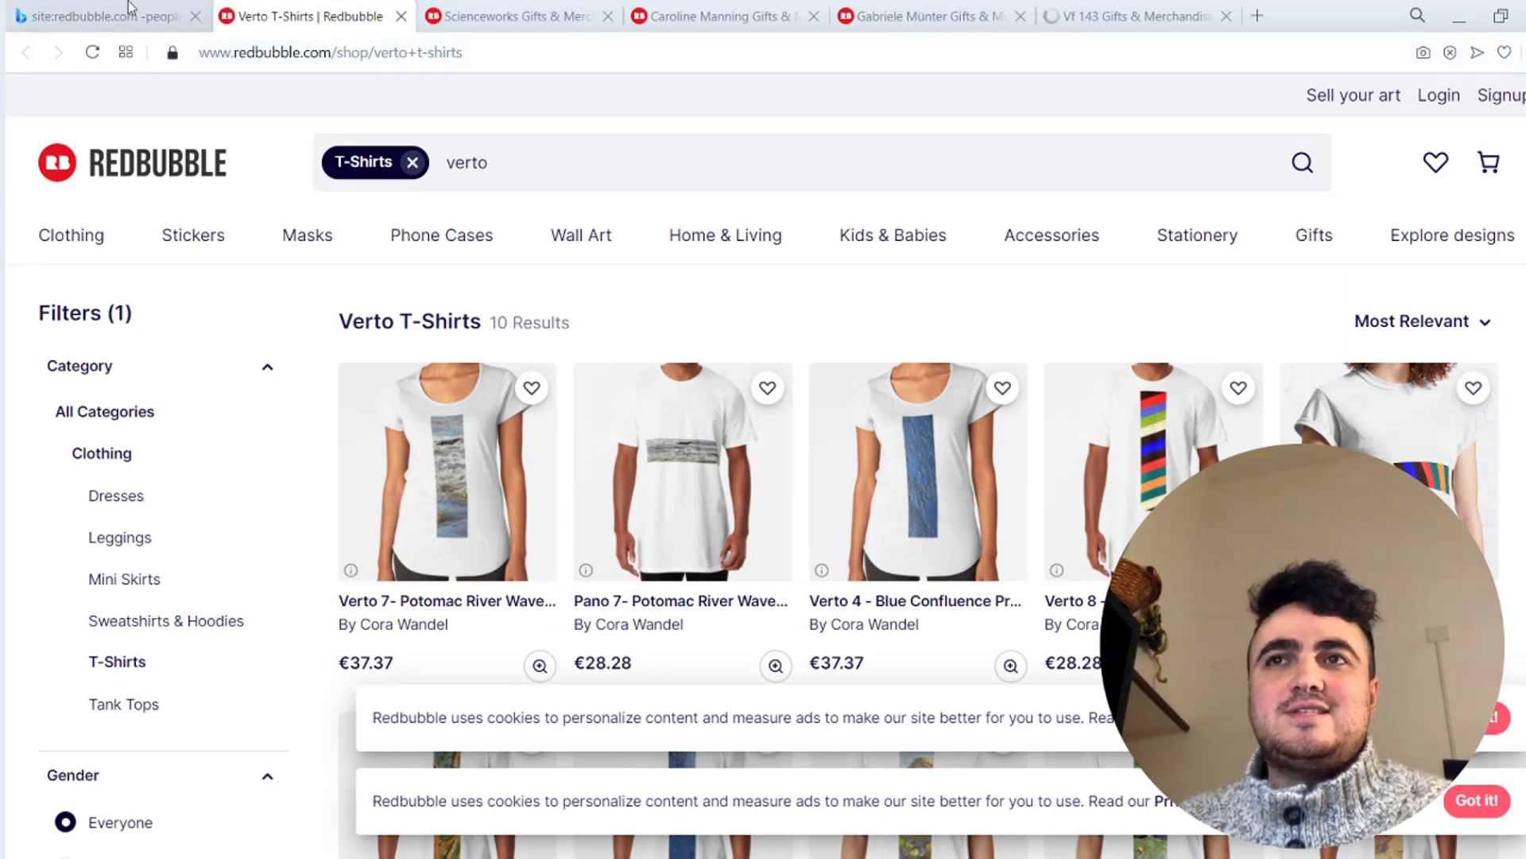
click(124, 15)
click(651, 734)
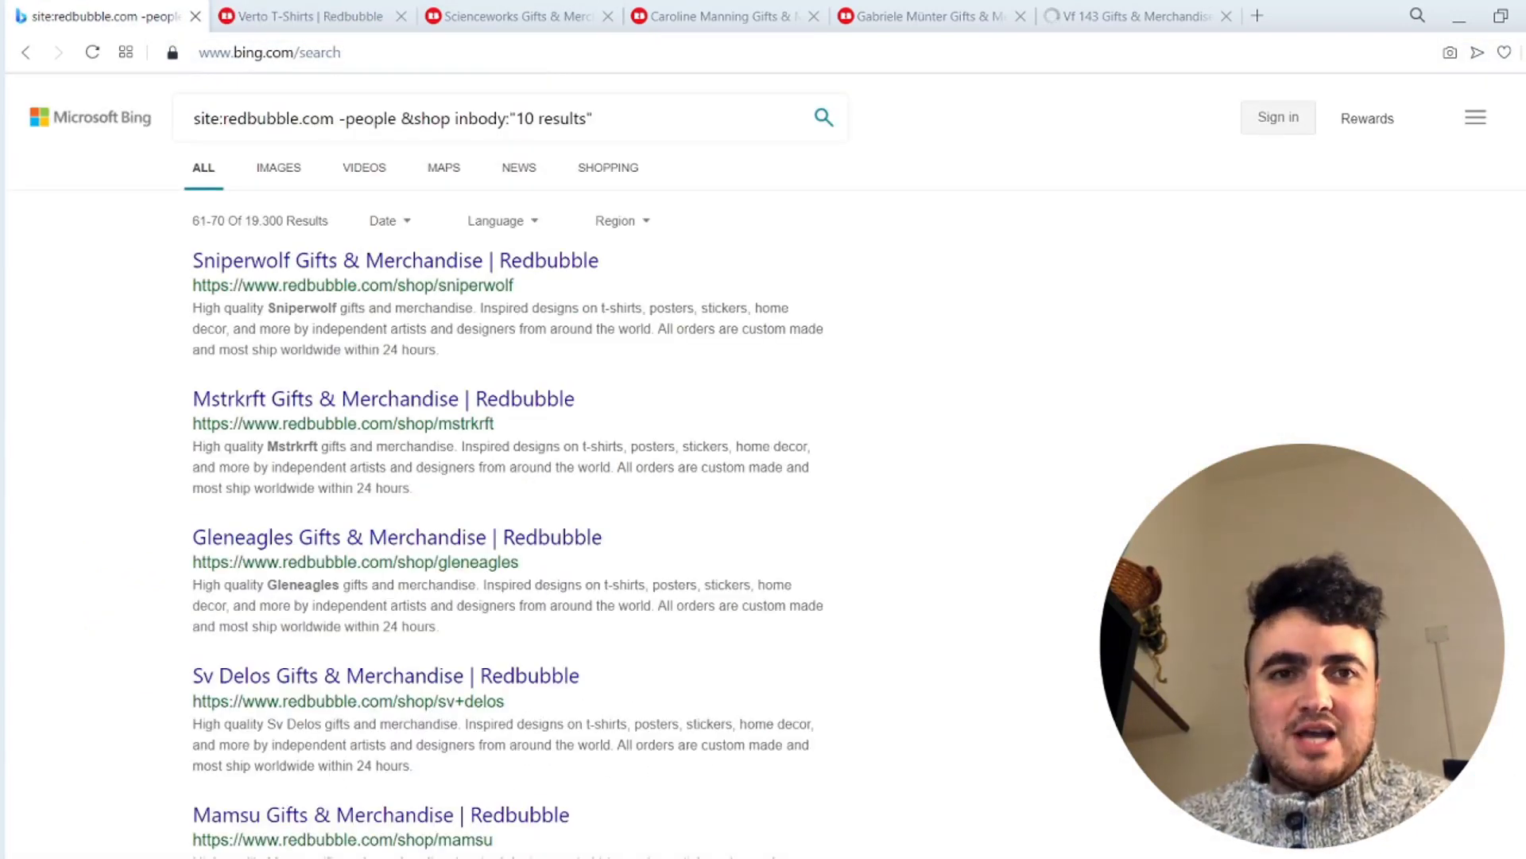
Open the Sniperwolf Gifts & Merchandise result in a new tab and move it and the Vf 143 tab beside the search tab
middle_click(293, 265)
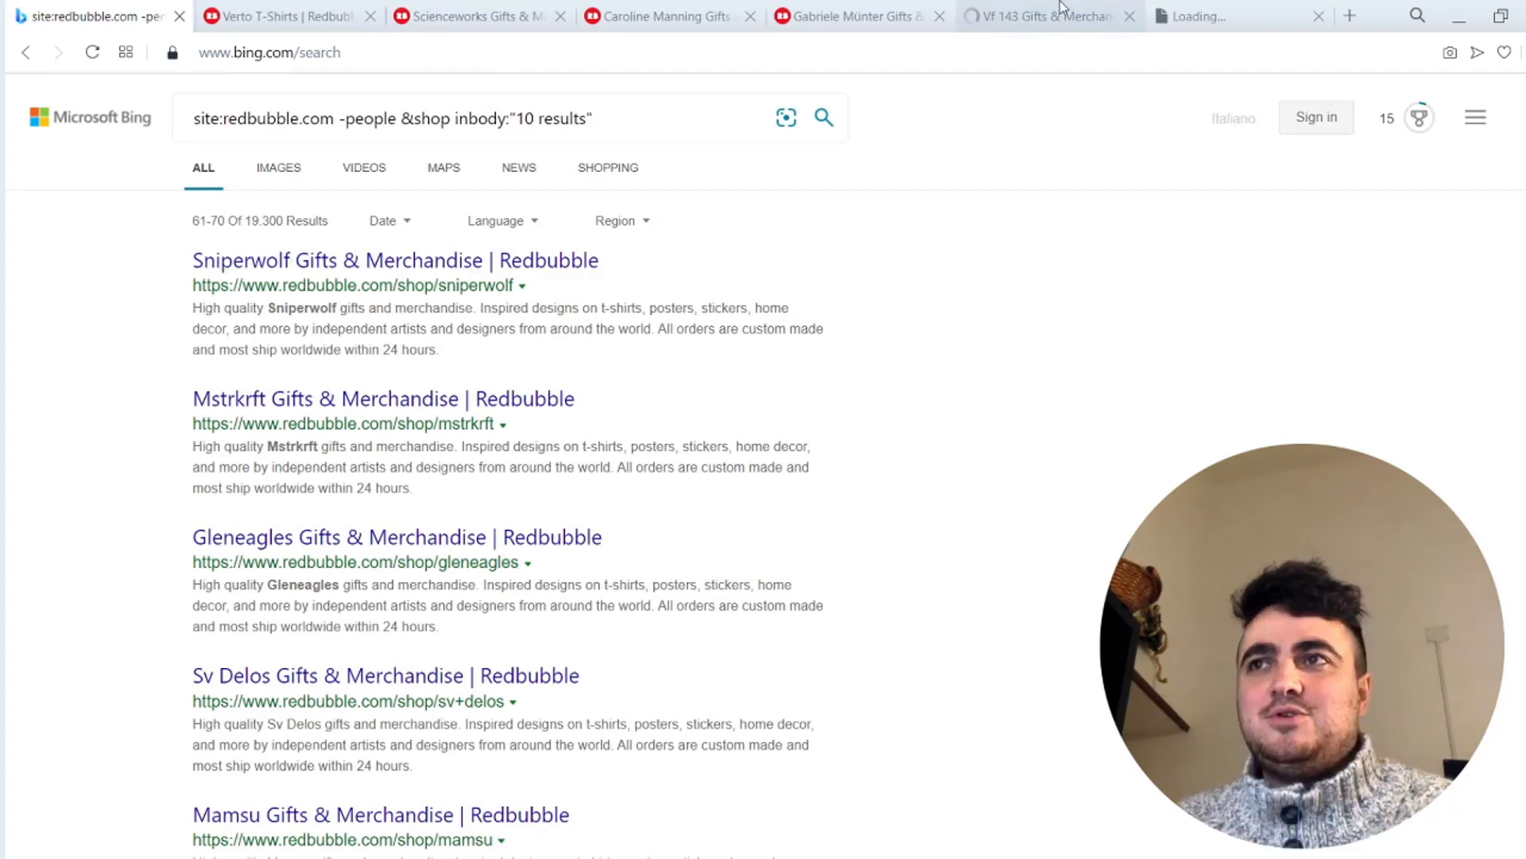
drag(1059, 6, 286, 15)
drag(1201, 16, 307, 6)
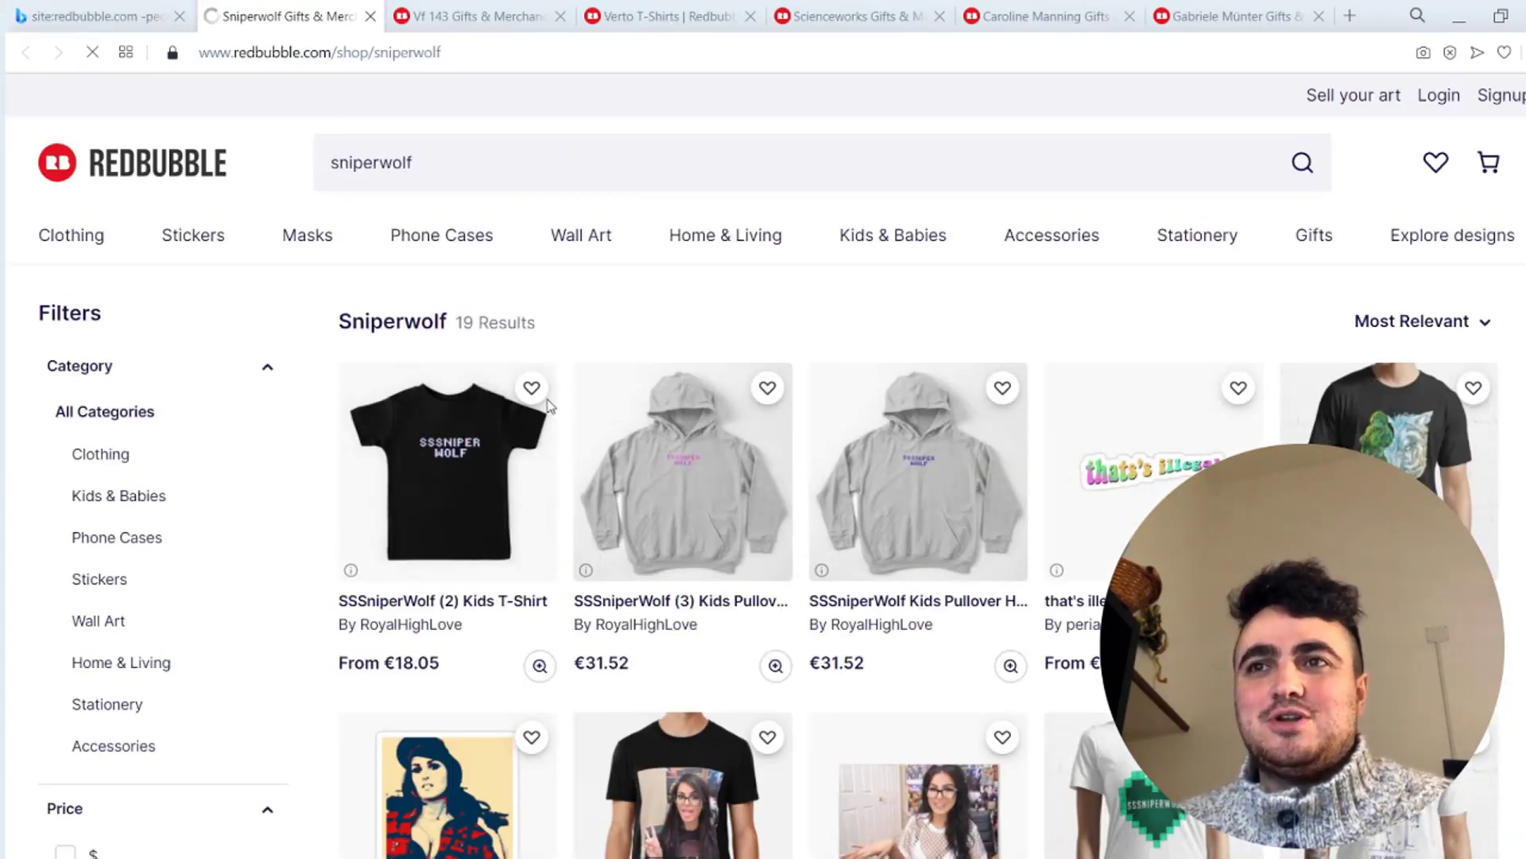
Examine the Sniperwolf shop page's result count and designs, and return to the Bing results
scroll(545, 416, down, 5)
drag(537, 324, 448, 322)
scroll(560, 326, down, 7)
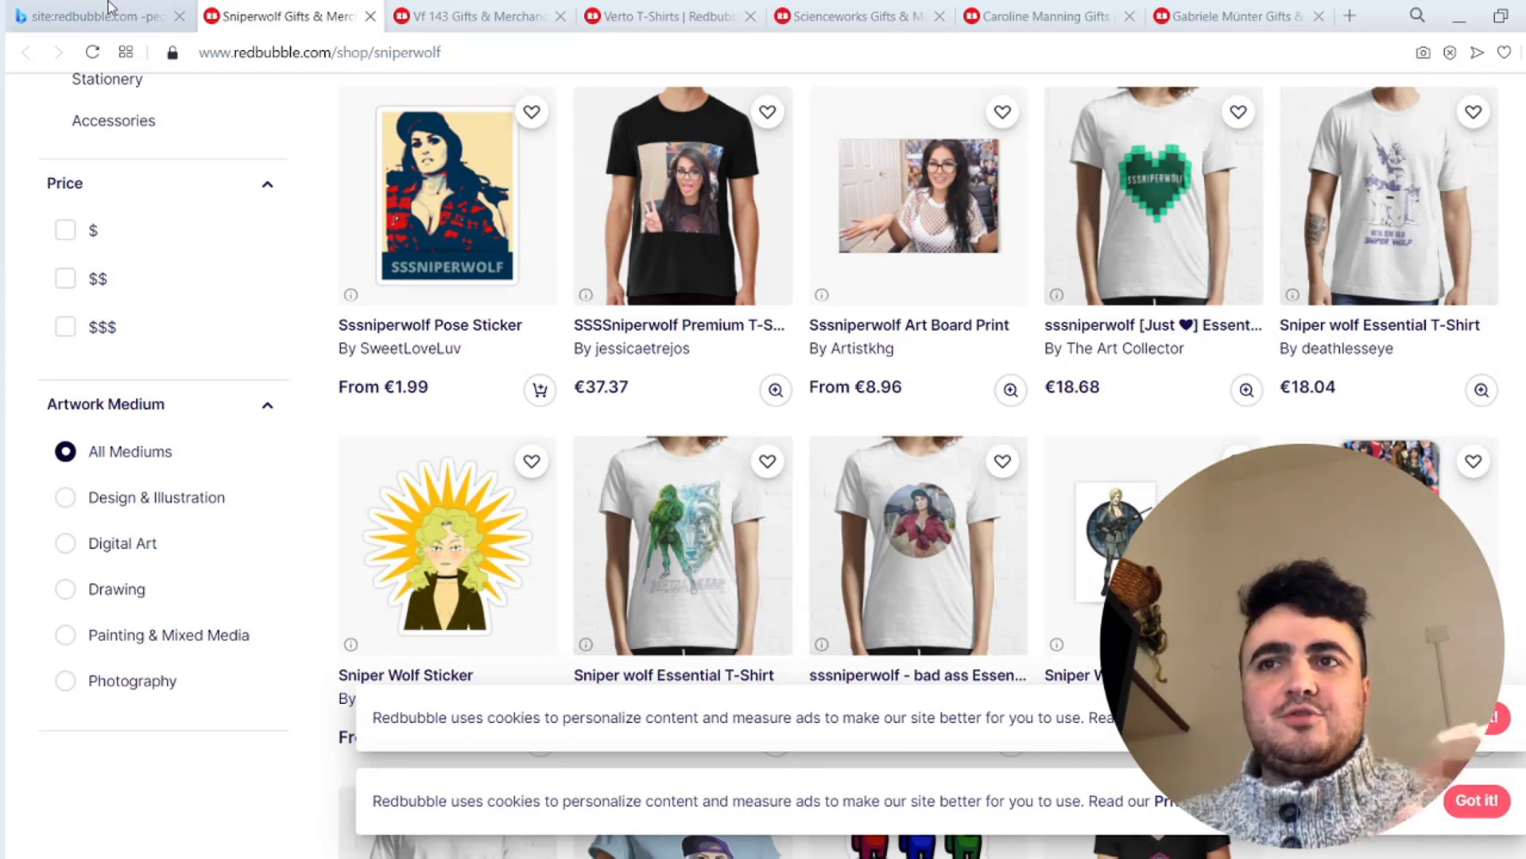
click(108, 11)
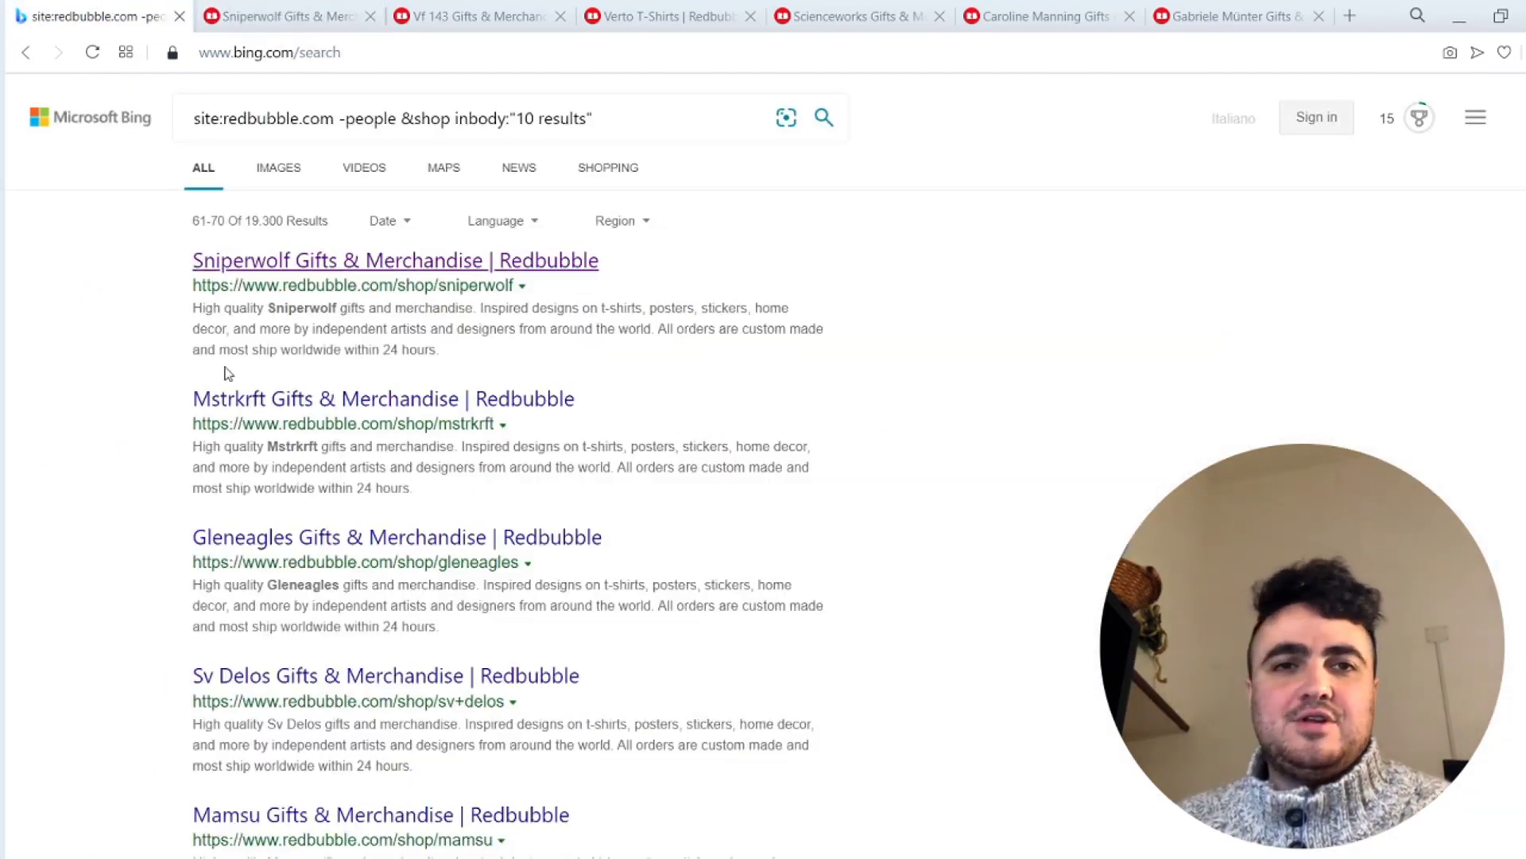
Open the So Ji Sub Gifts & Merchandise result in a tab beside the search tab, check it, and return to Bing
scroll(228, 370, down, 6)
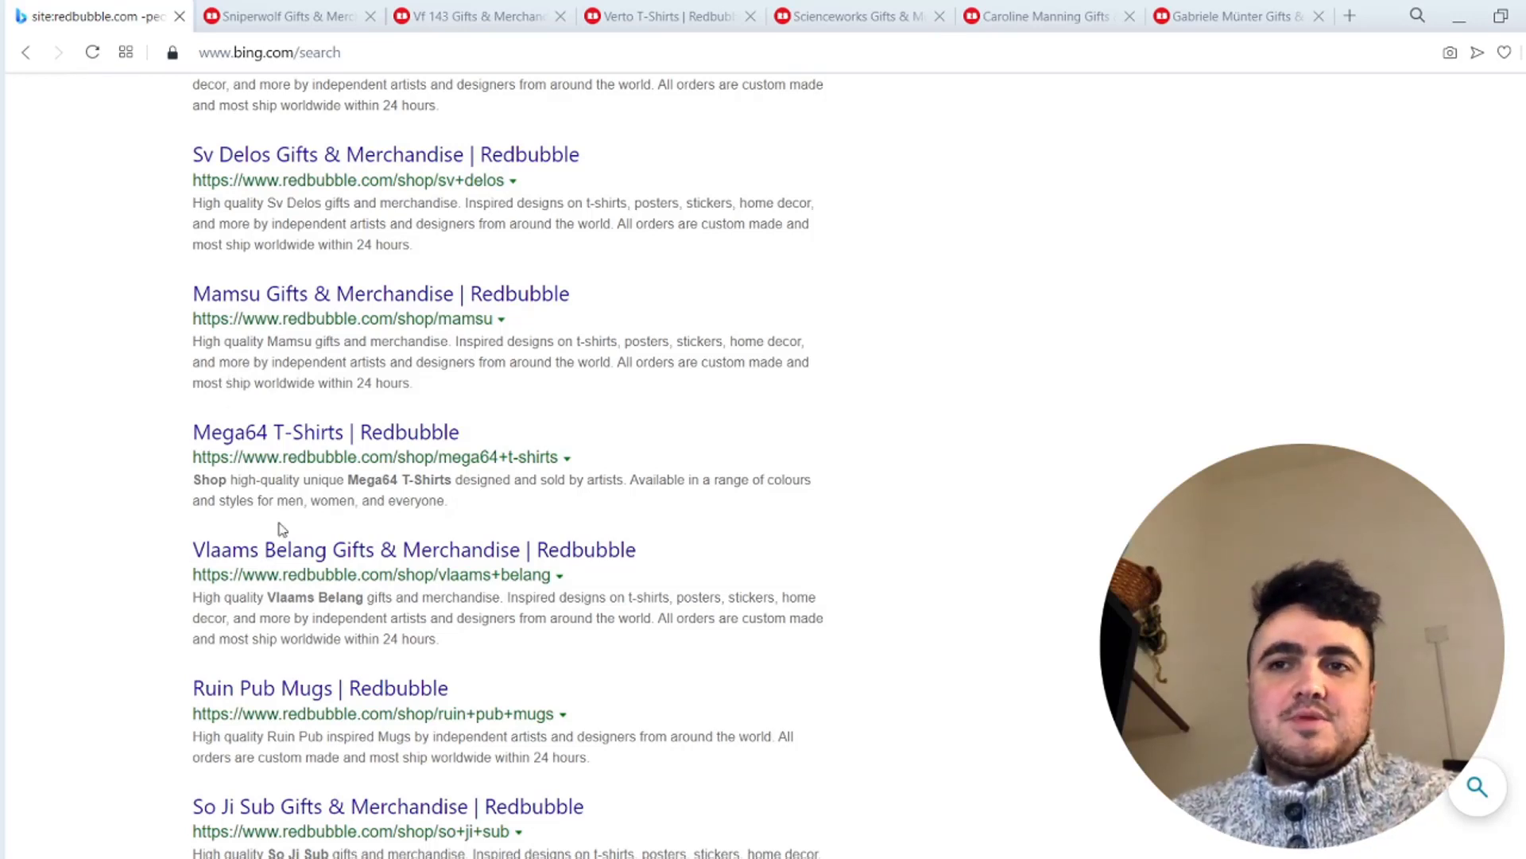
middle_click(279, 805)
drag(1241, 16, 273, 75)
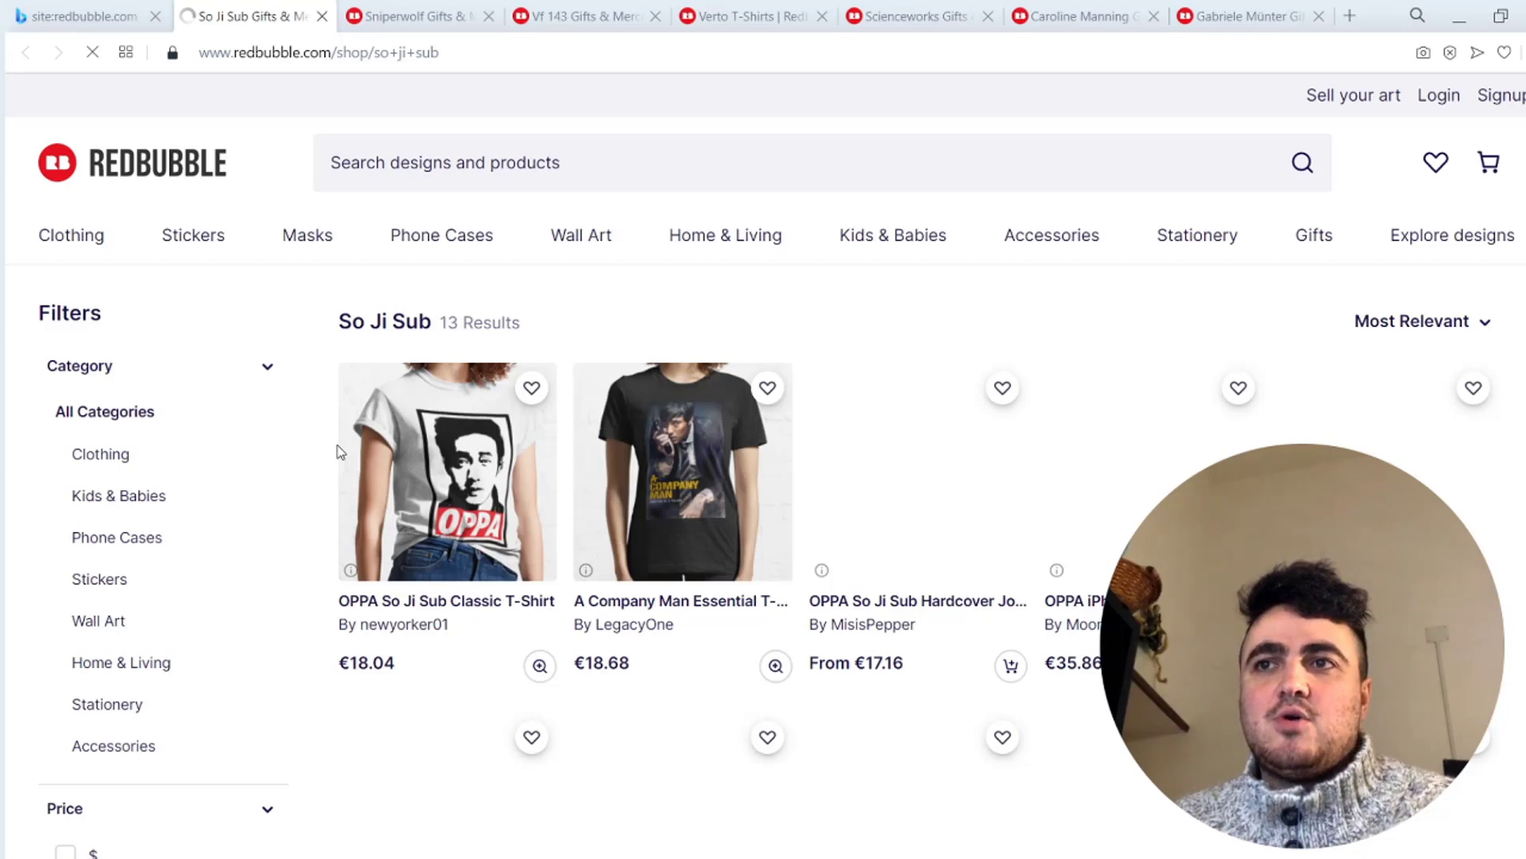
scroll(340, 452, down, 5)
click(146, 8)
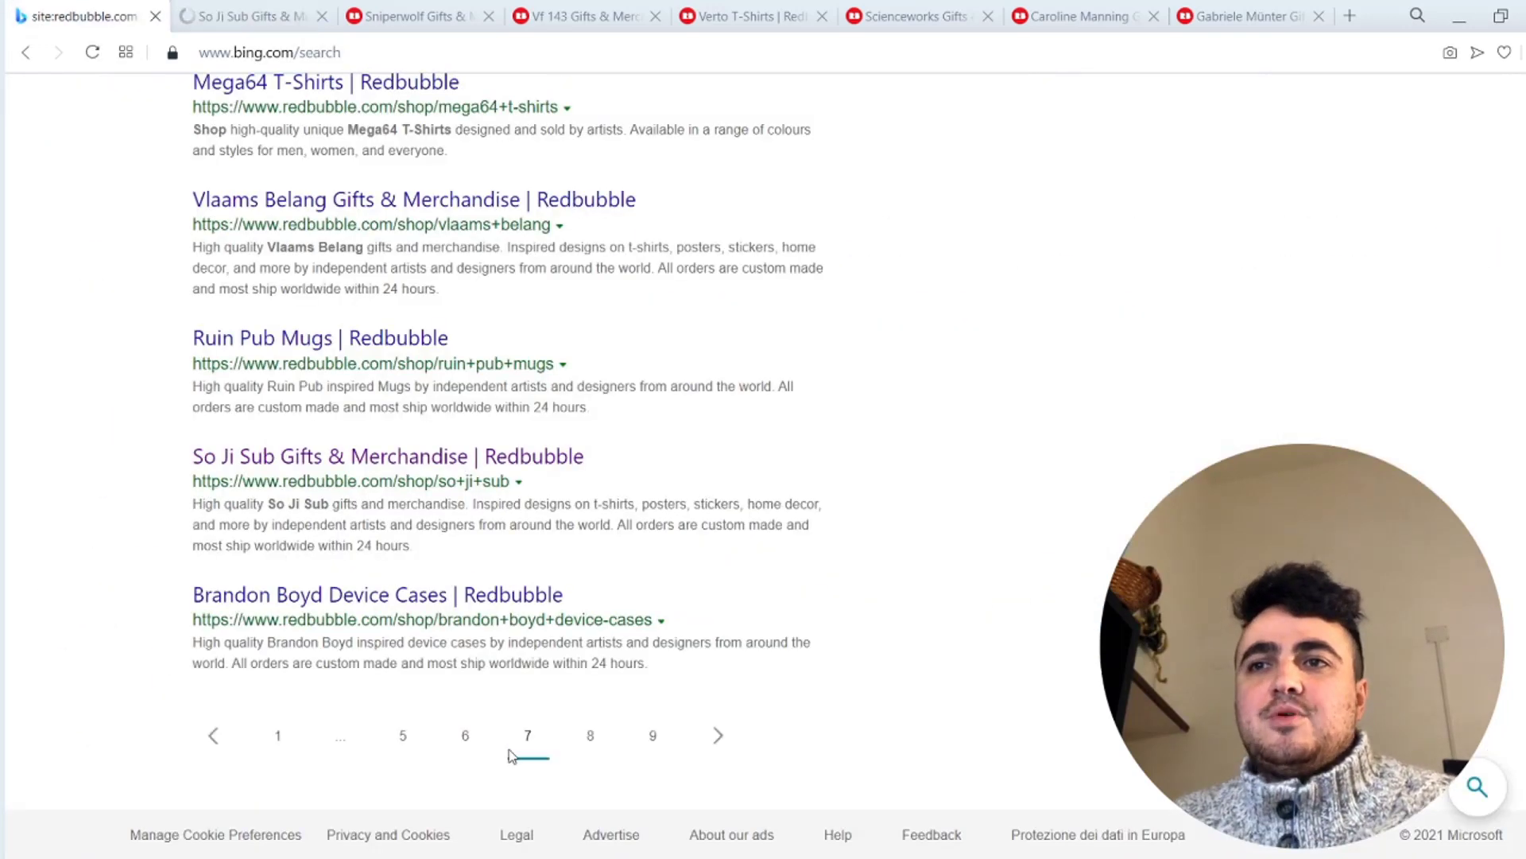
Go to page 9 of the Bing results and open the Cineplex T-Shirts result in a new tab to check its count
click(651, 736)
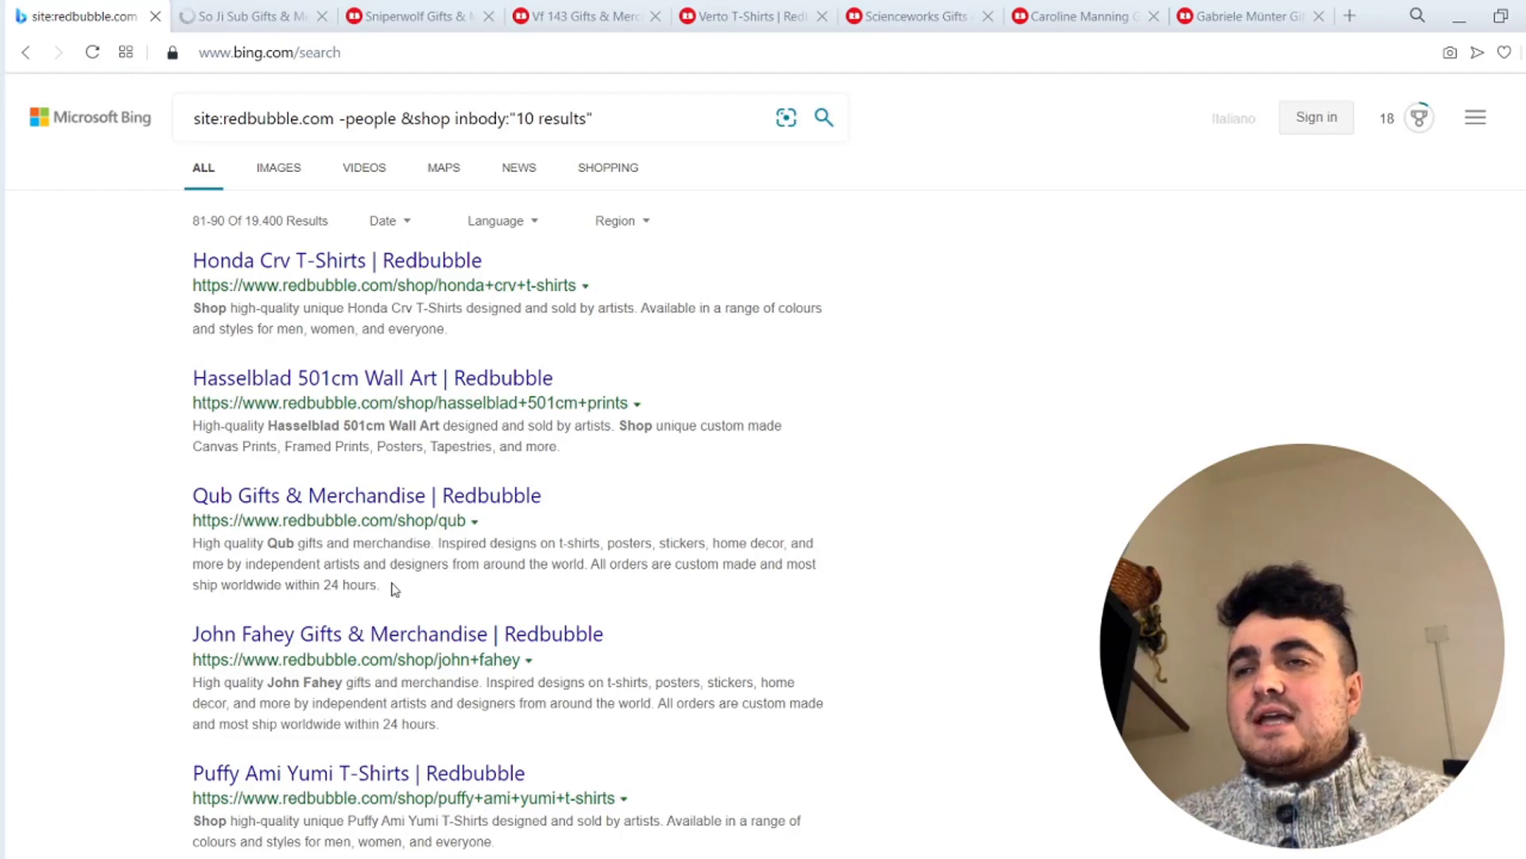
scroll(357, 546, down, 3)
click(334, 578)
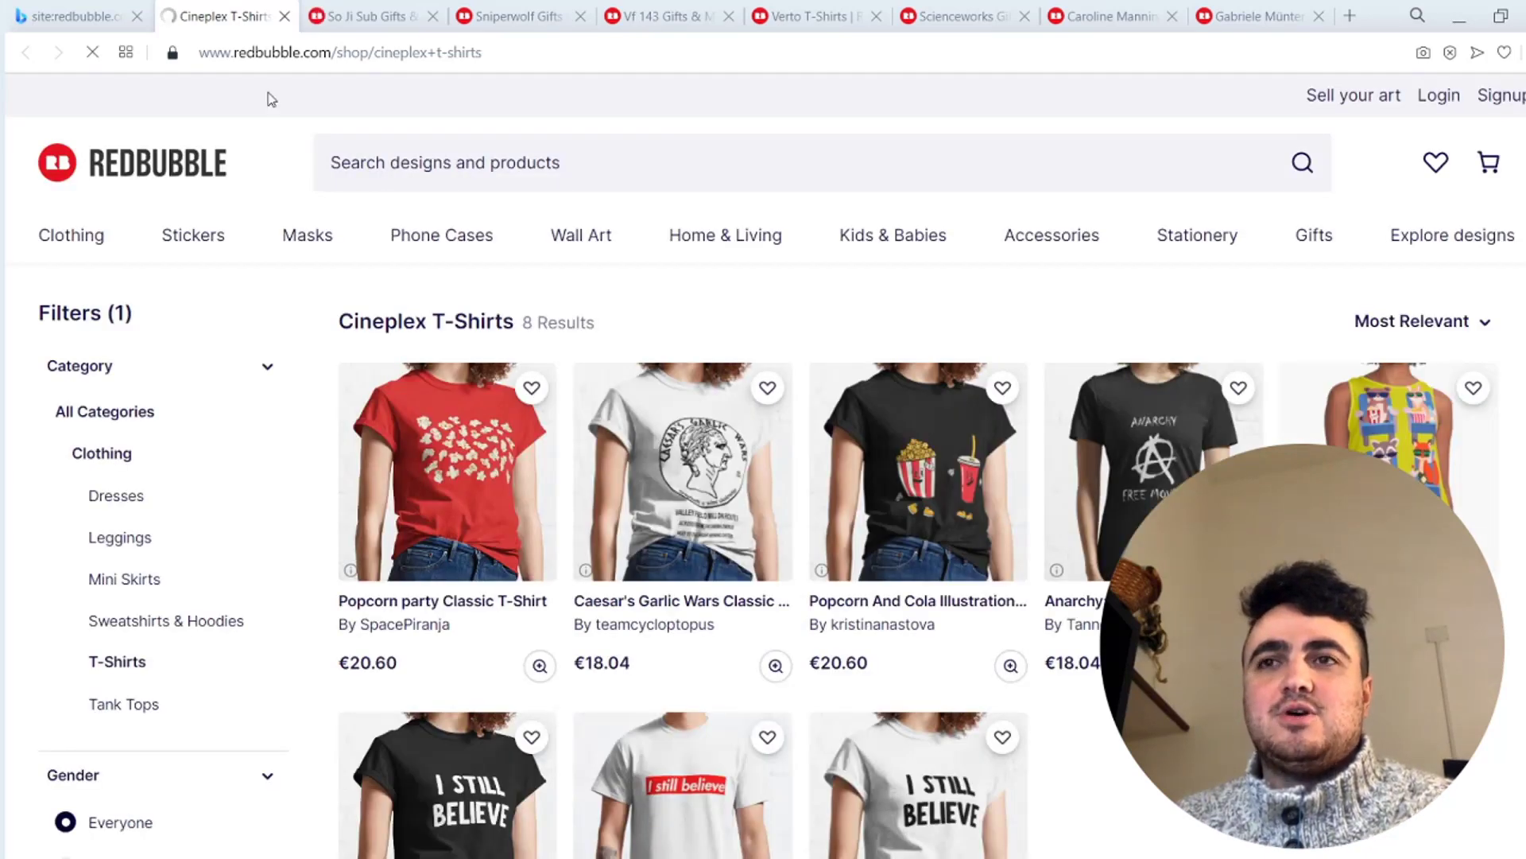
Go to page 11 of the Bing results, open Remainiac Gifts & Merchandise in a tab beside the search tab, check its count, and return to Bing
key(ctrl+shift+Tab)
scroll(318, 493, down, 4)
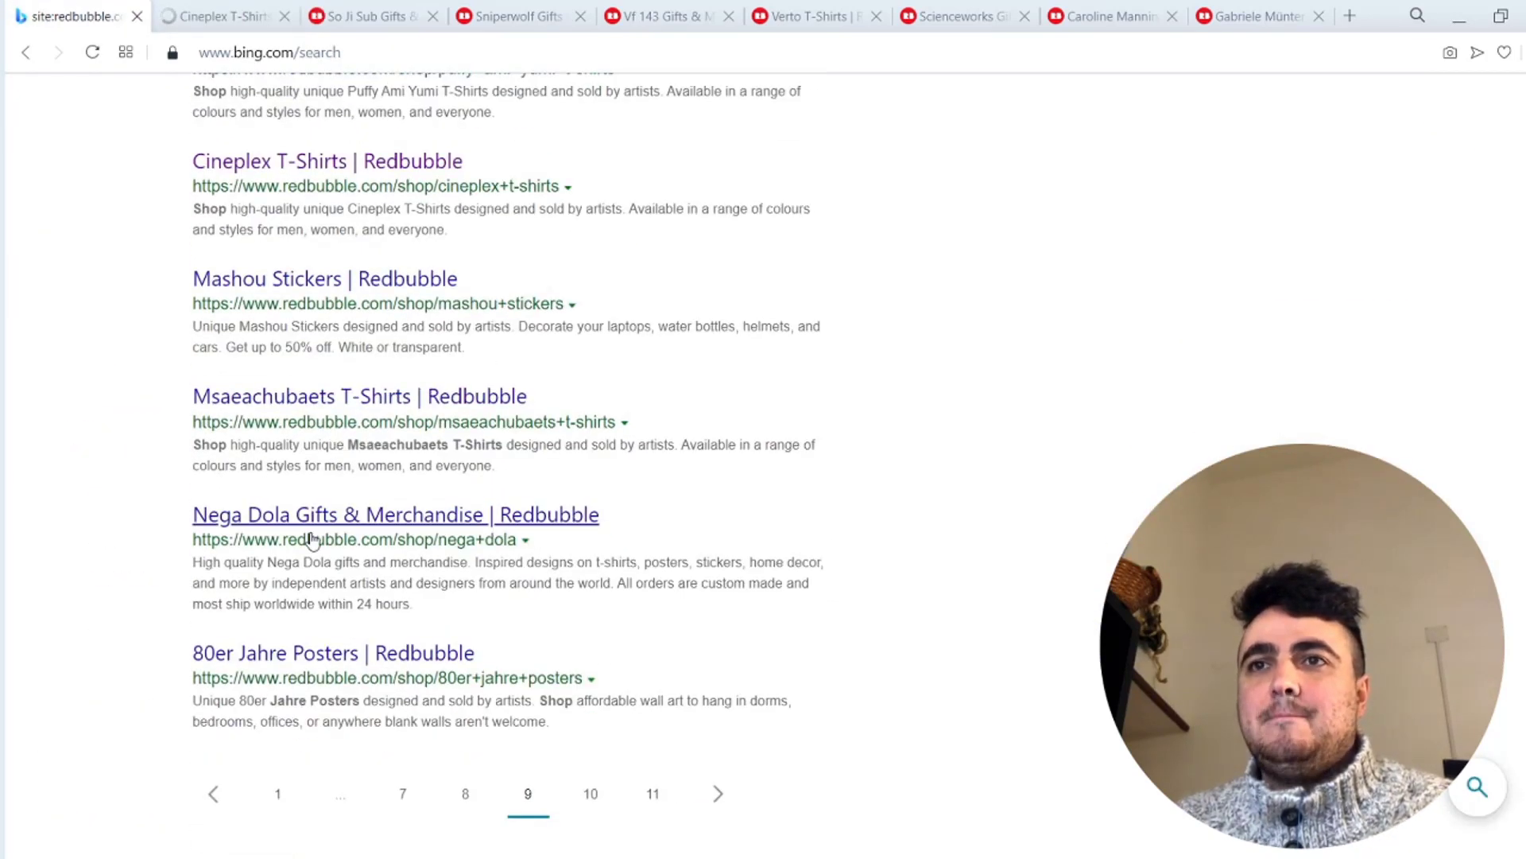
click(648, 792)
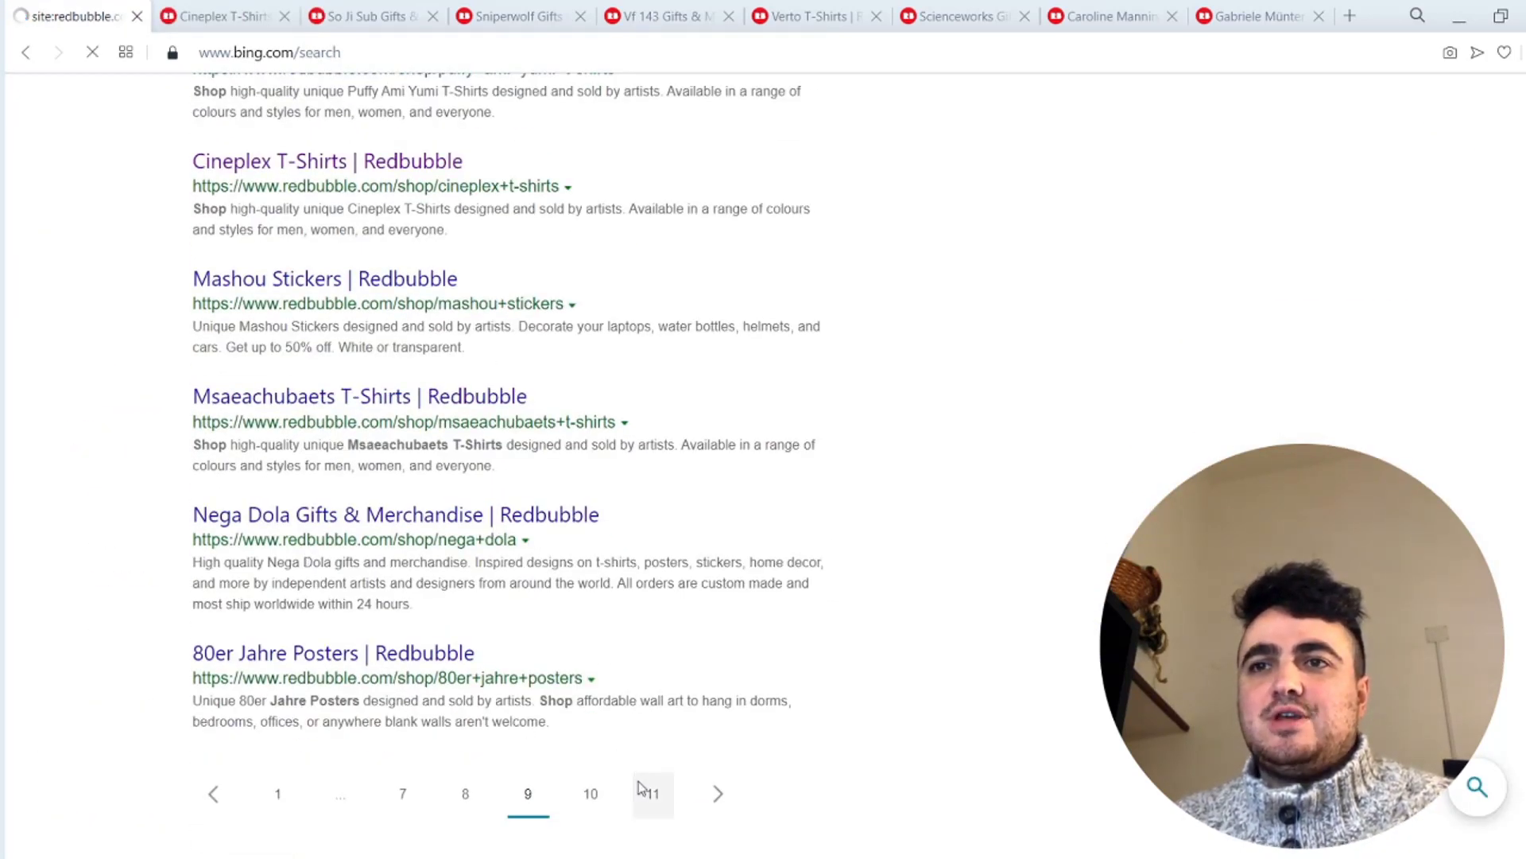
middle_click(235, 264)
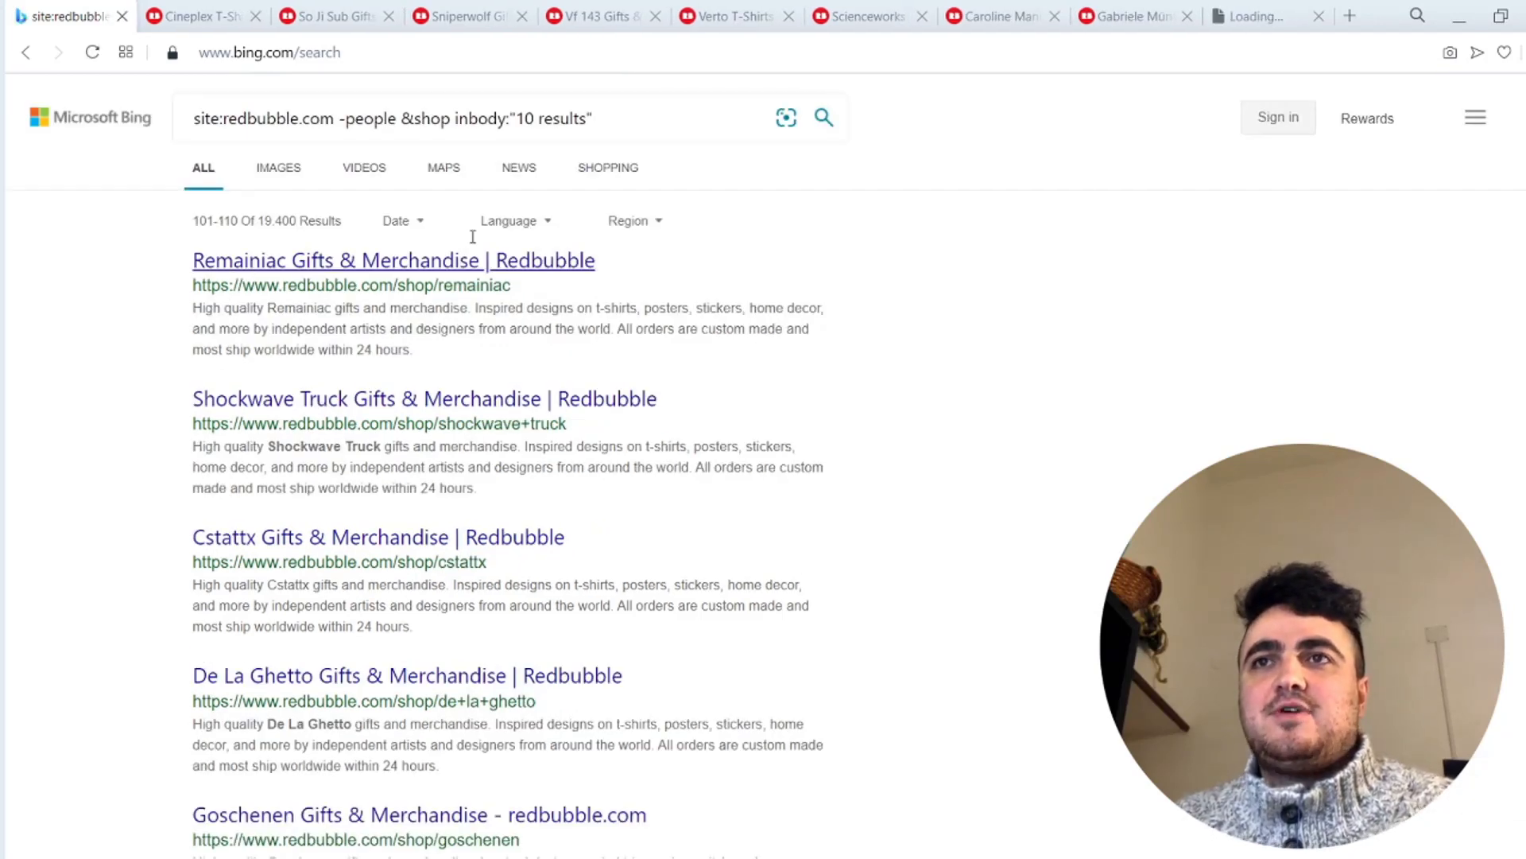
drag(1272, 8, 199, 16)
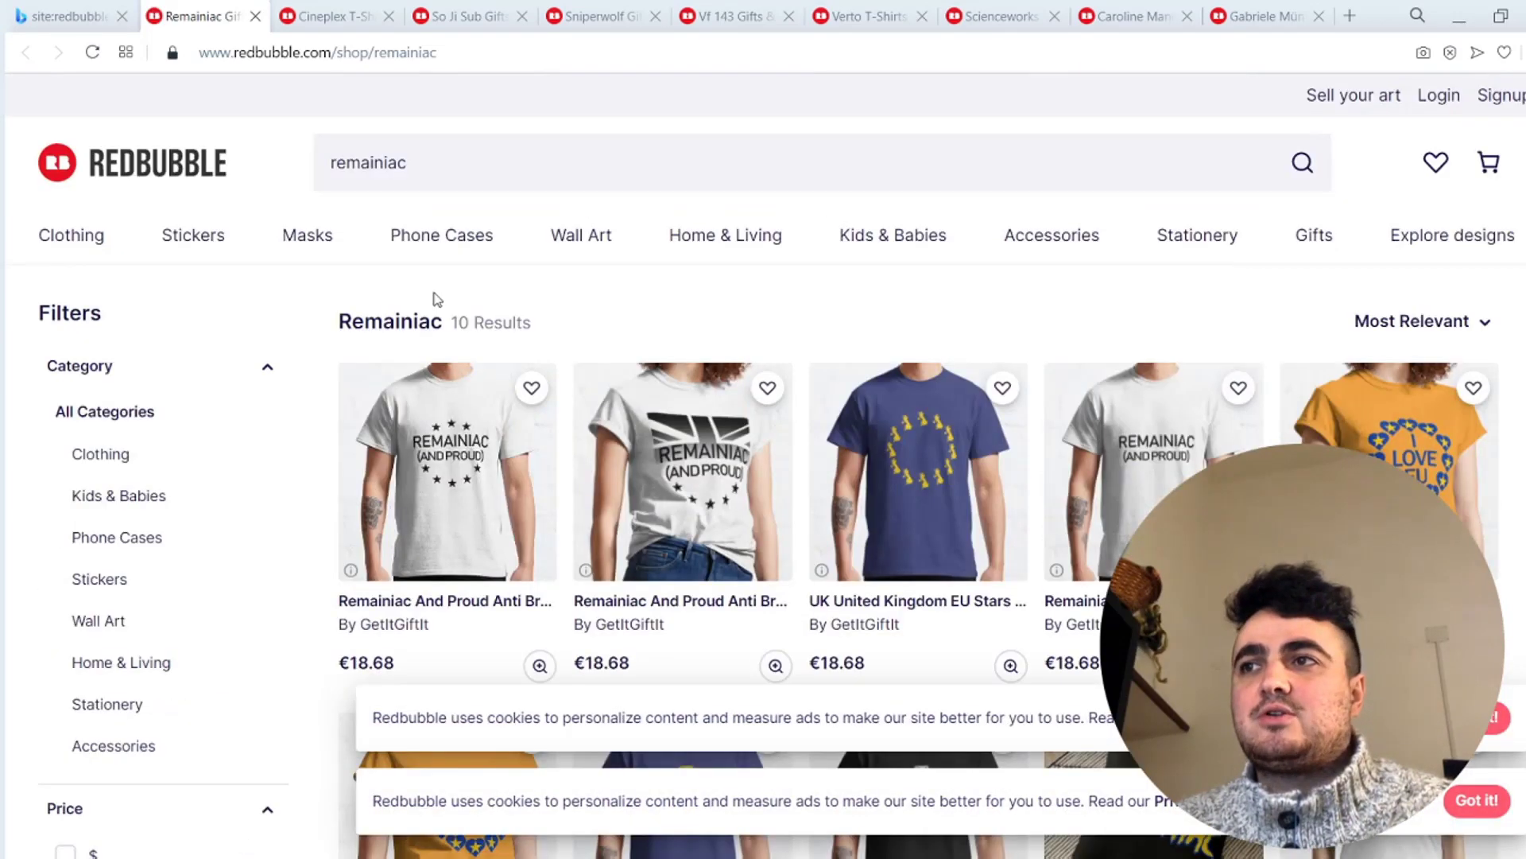
click(67, 11)
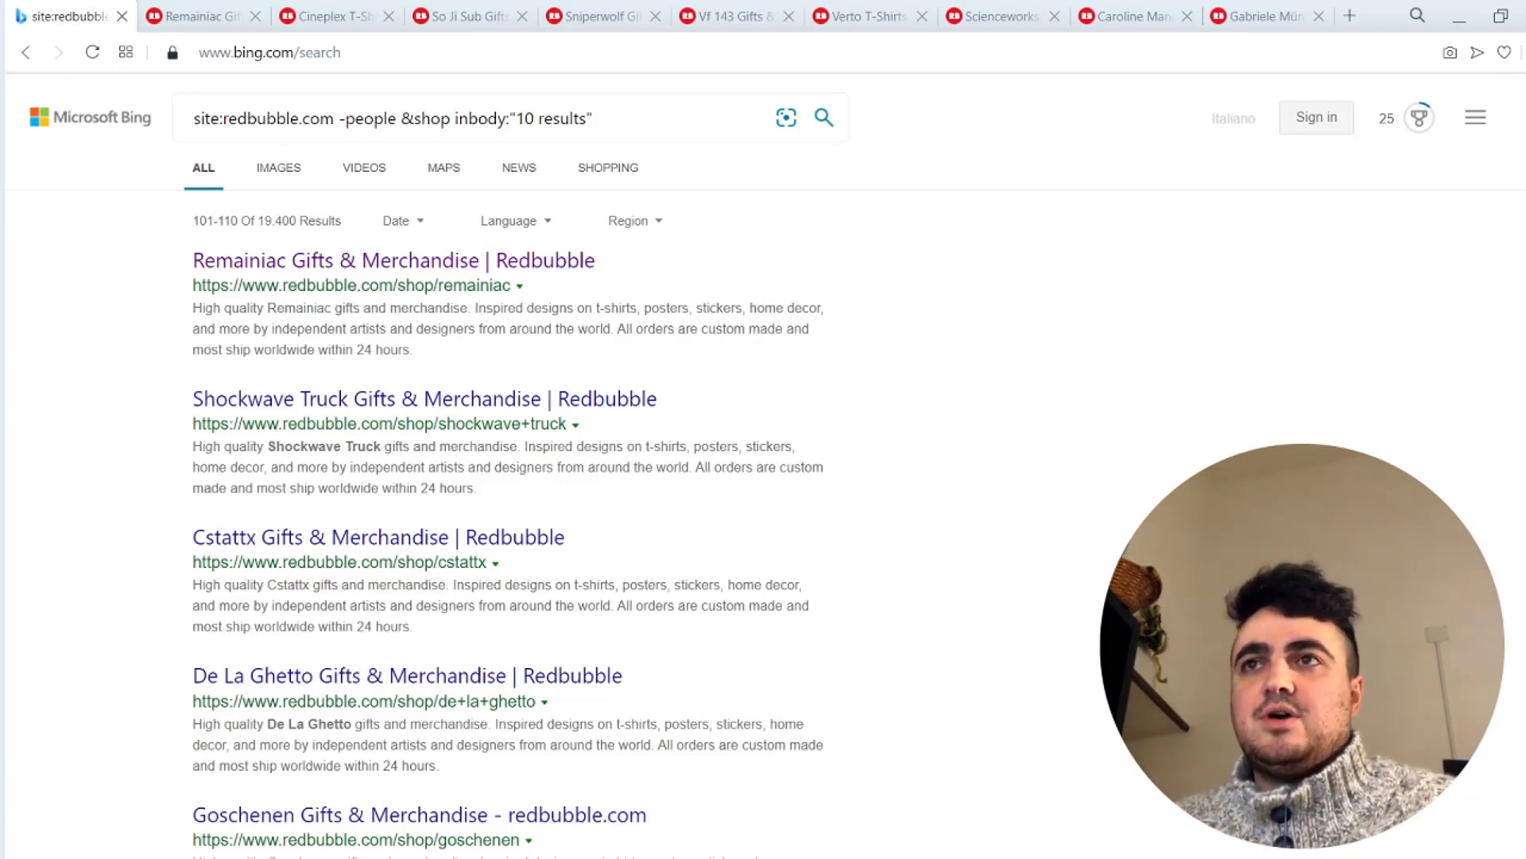
Go to page 13 of the Bing results, open Itchycoo Park Gifts & Merchandise beside the search tab, check its count and designs, and return
scroll(501, 296, down, 10)
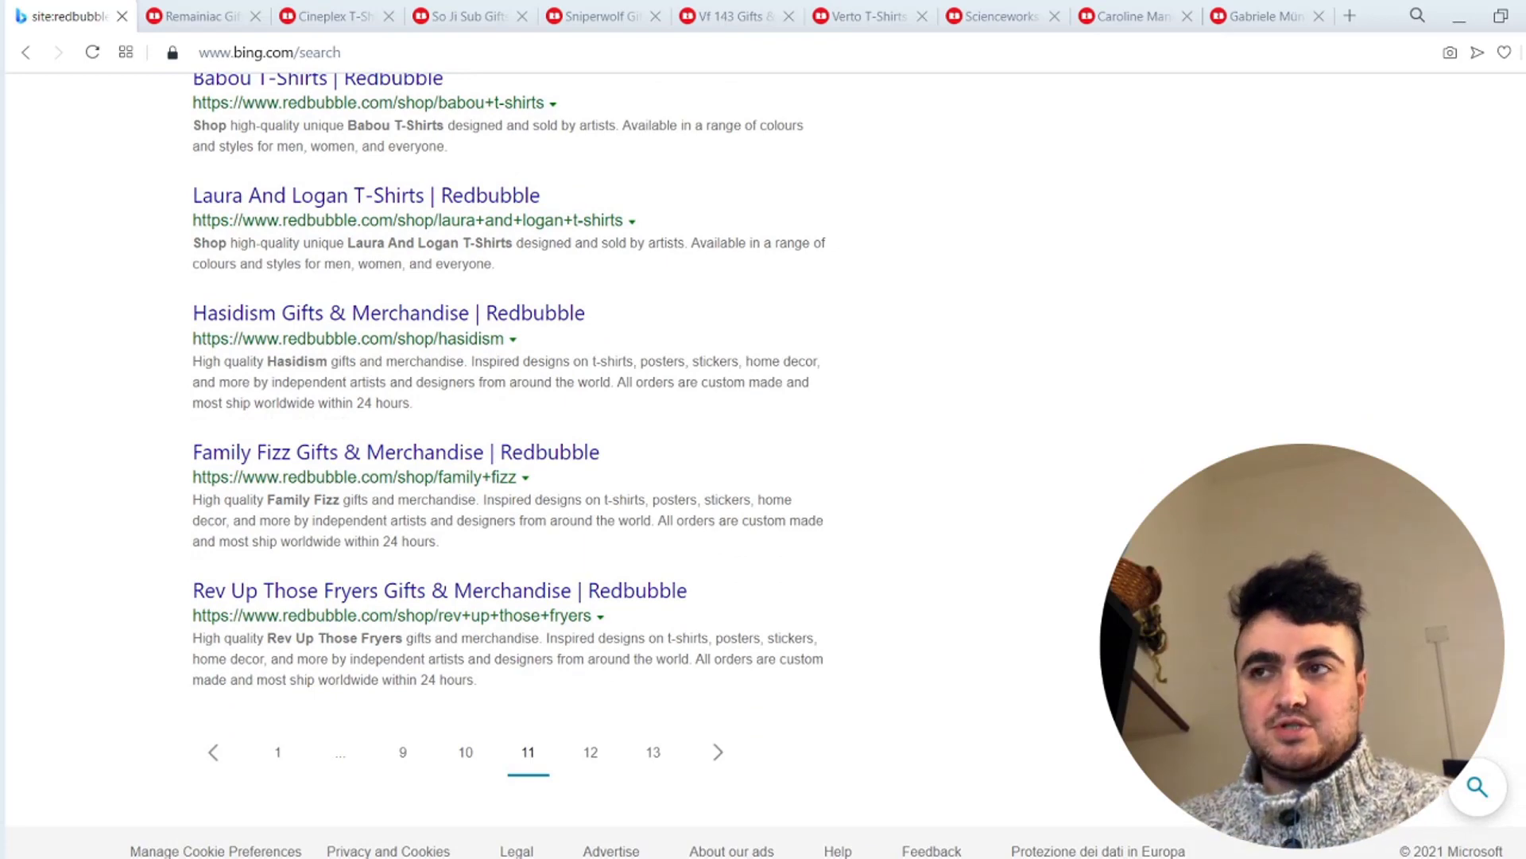
click(657, 751)
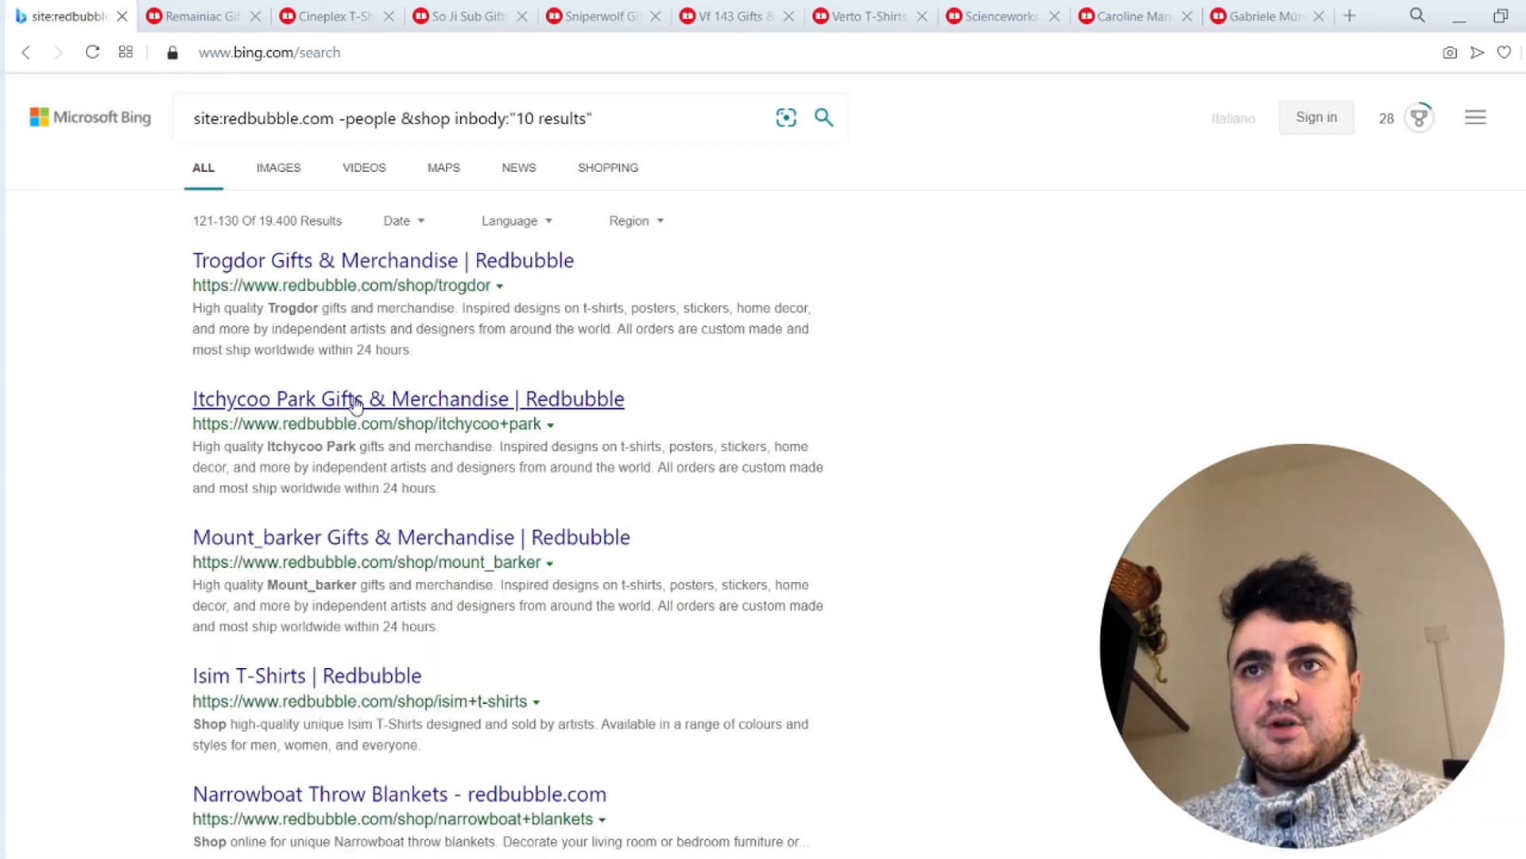
middle_click(350, 398)
drag(1249, 8, 183, 15)
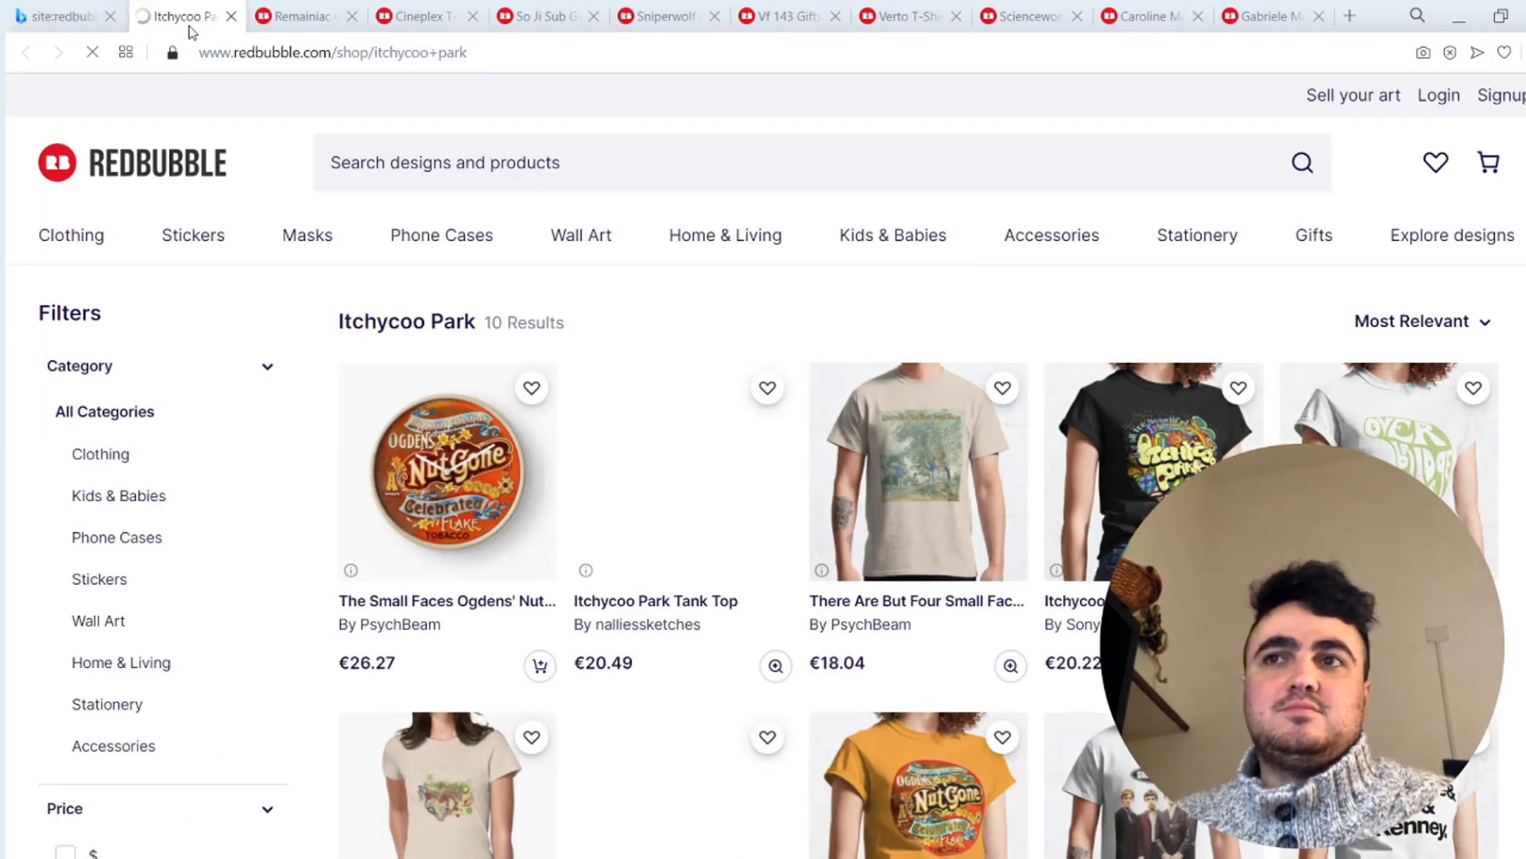
scroll(480, 374, down, 3)
scroll(480, 374, down, 2)
key(ctrl+shift+Tab)
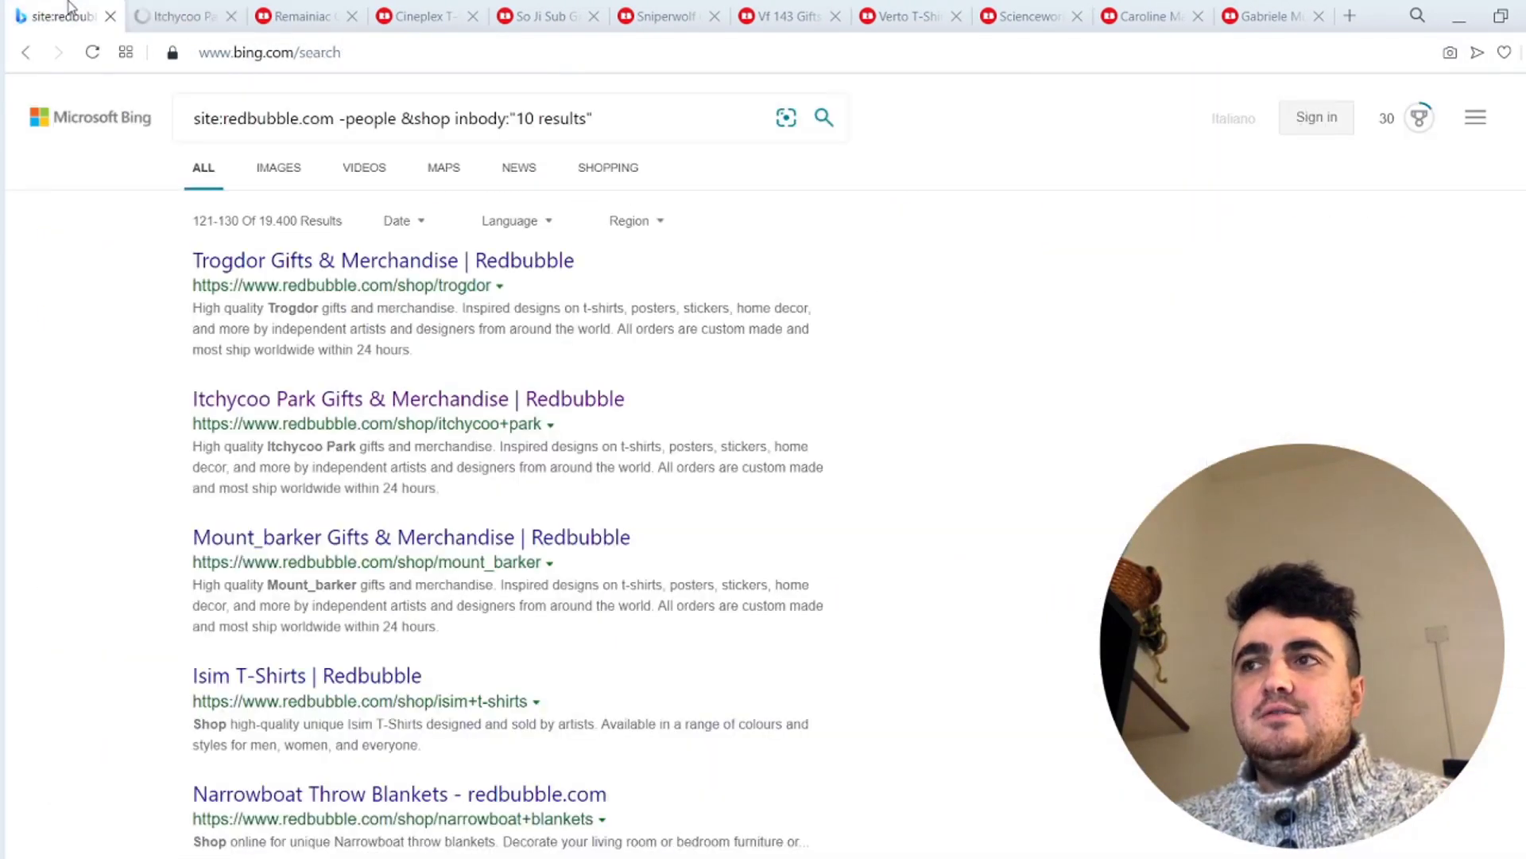
Open the Trogdor Gifts & Merchandise result in a tab beside the search tab, check its result count, and return to Bing
middle_click(263, 260)
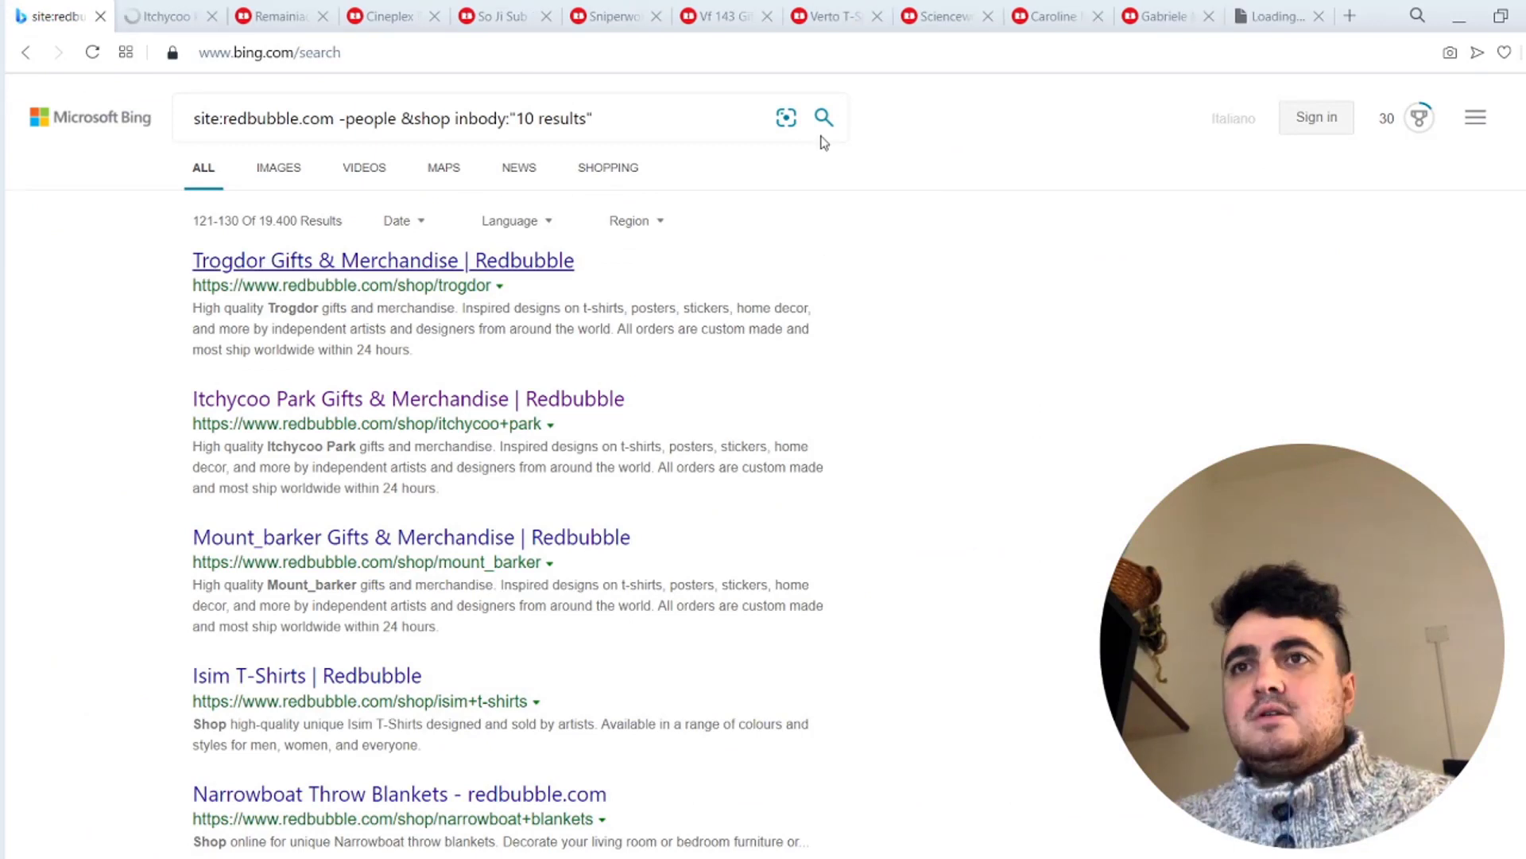
drag(1276, 16, 170, 16)
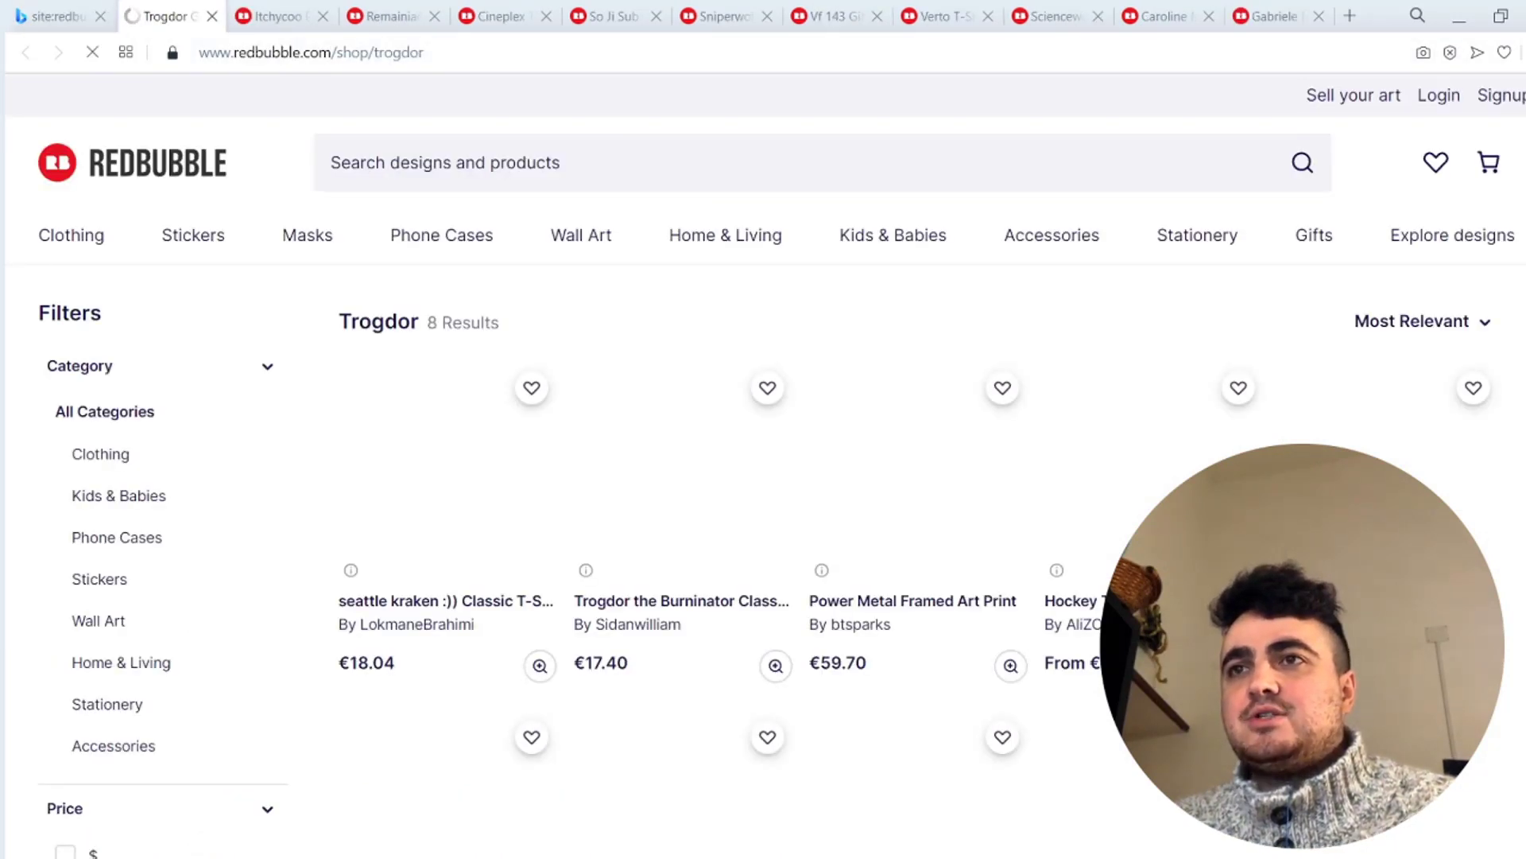
click(52, 16)
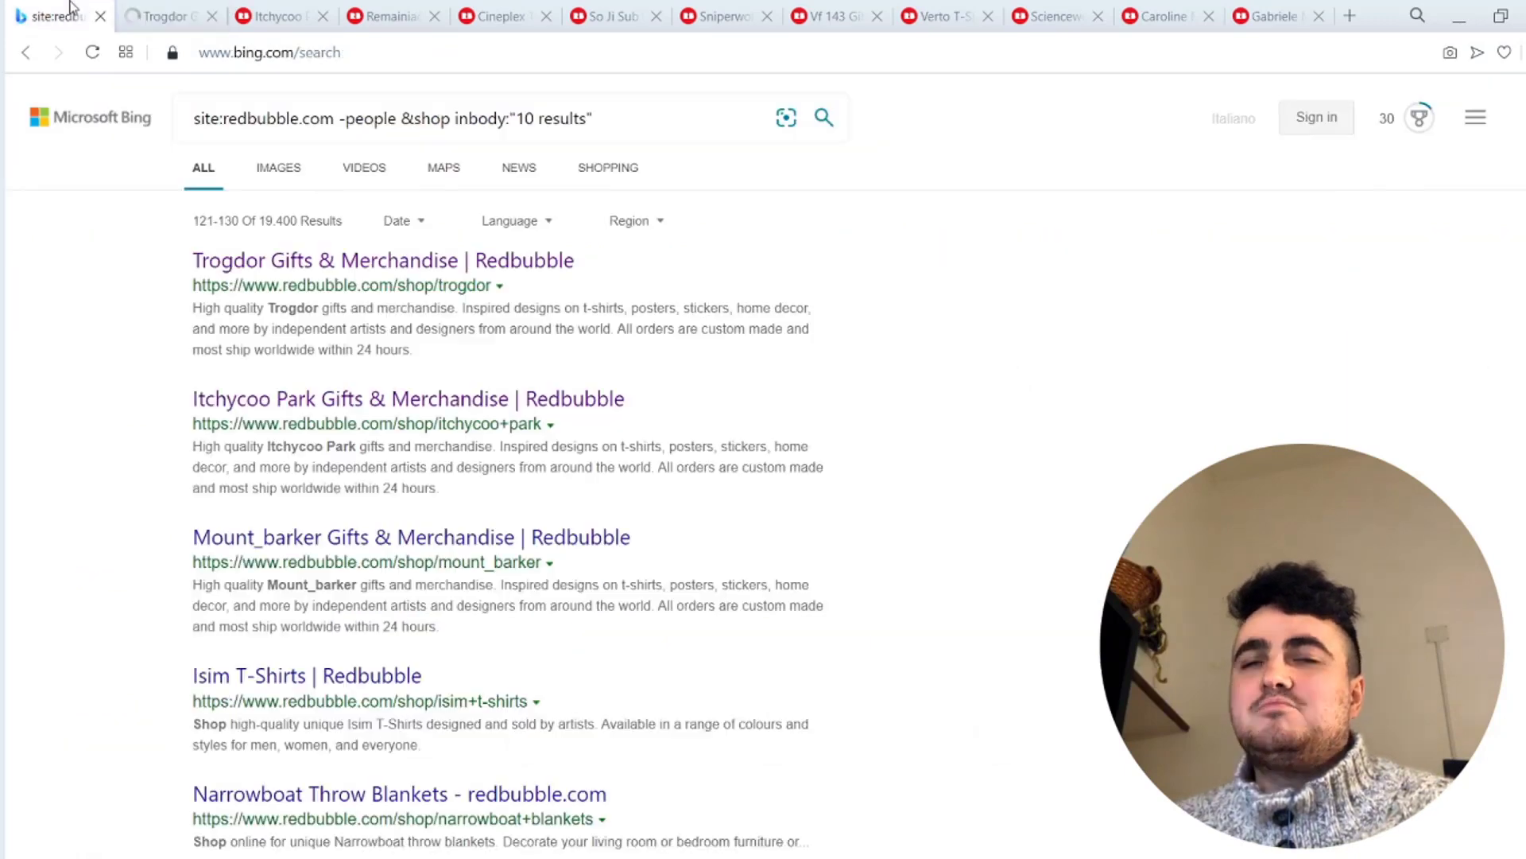
Go to page 15 of the Bing results, open Quetzalcoatlc Gifts & Merchandise beside the search tab, check its count, and return to Bing
scroll(398, 557, down, 10)
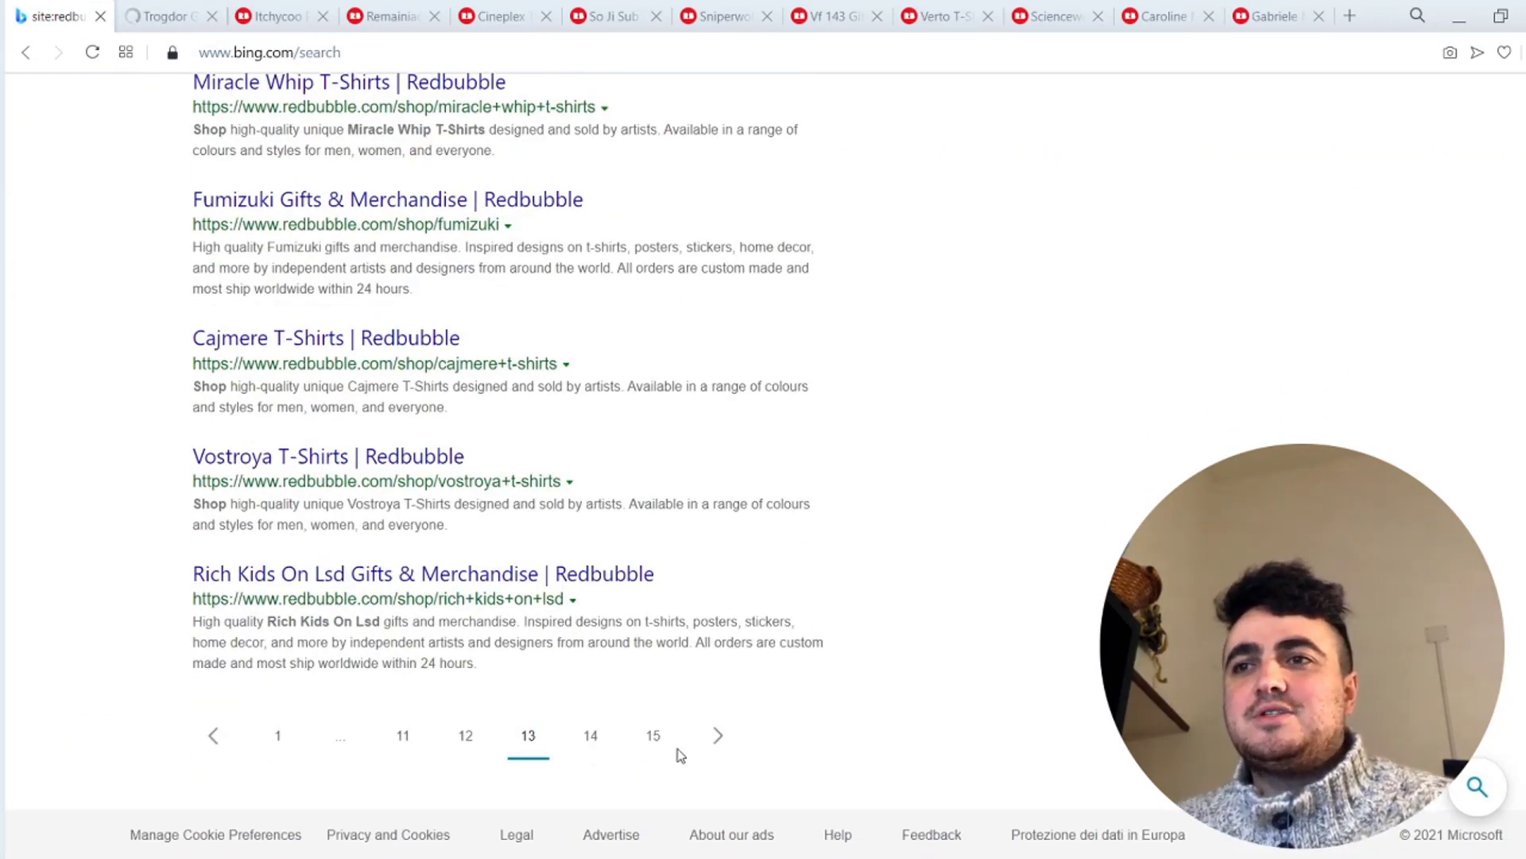
click(655, 736)
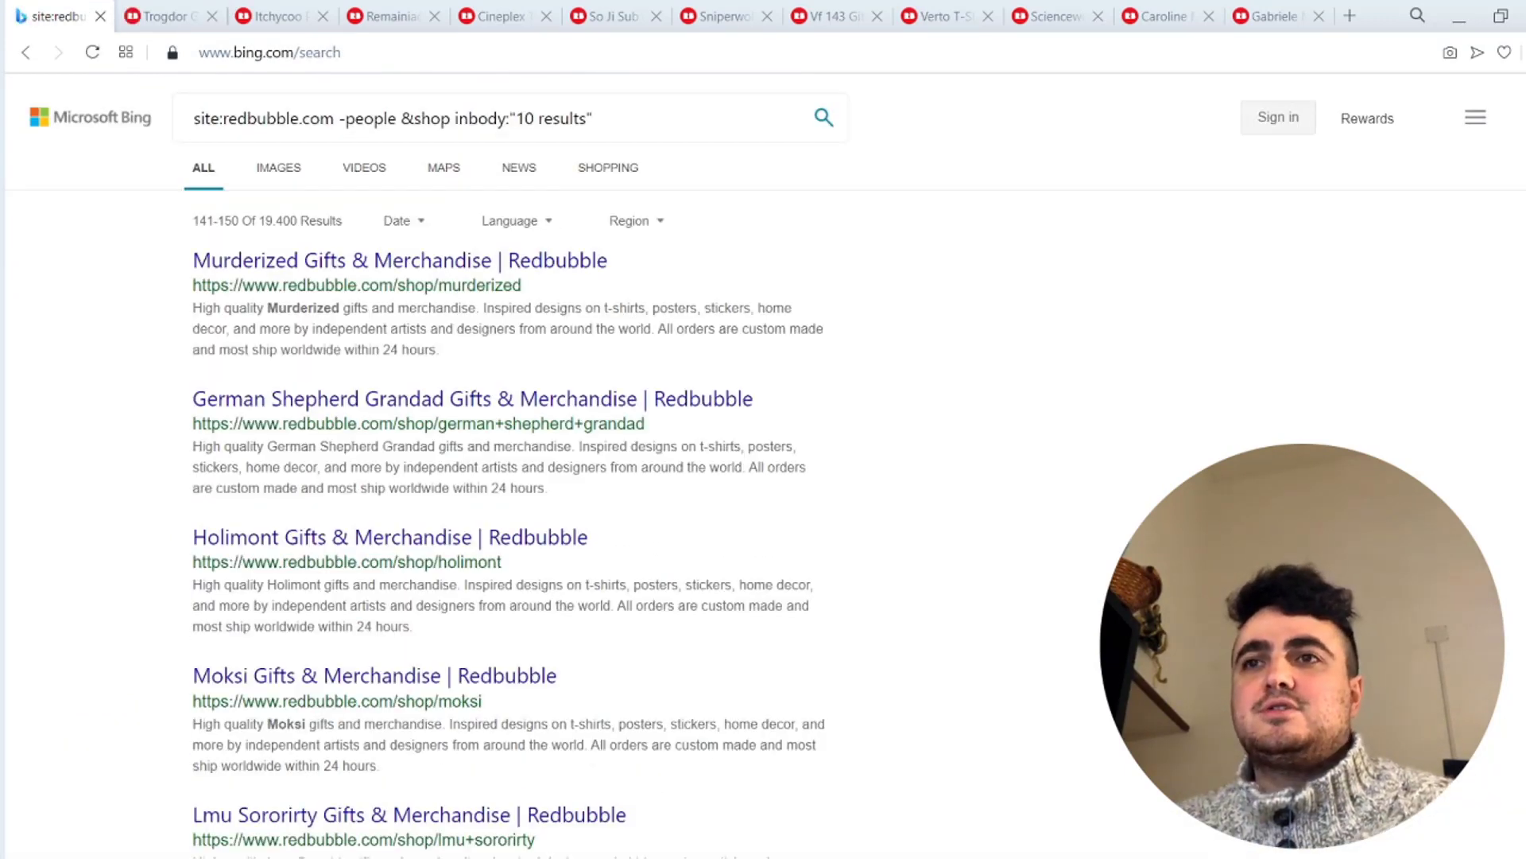
scroll(437, 536, down, 10)
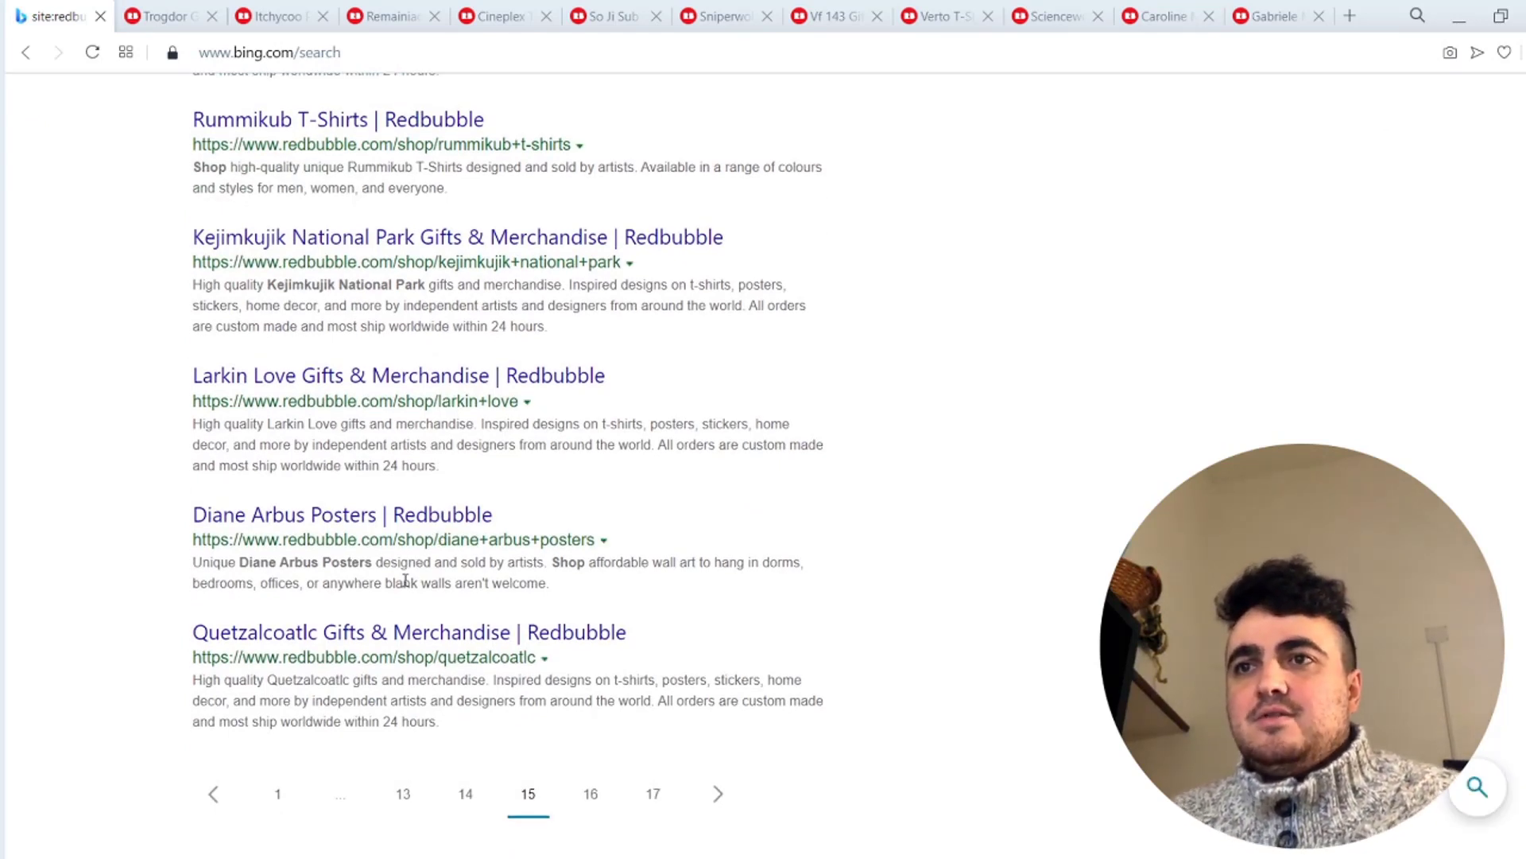
middle_click(357, 644)
click(509, 16)
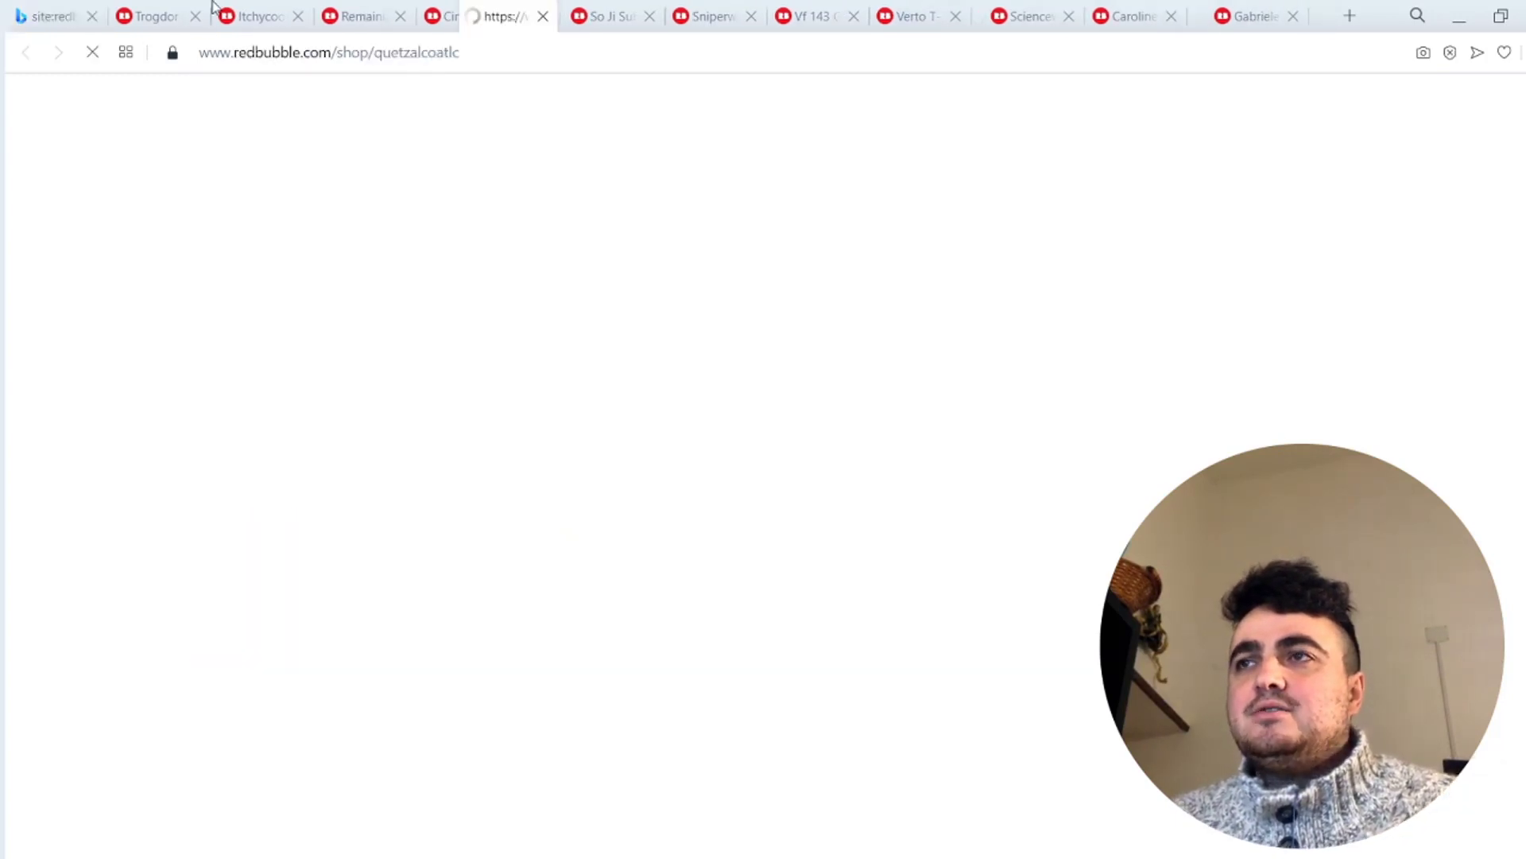
drag(213, 7, 199, 9)
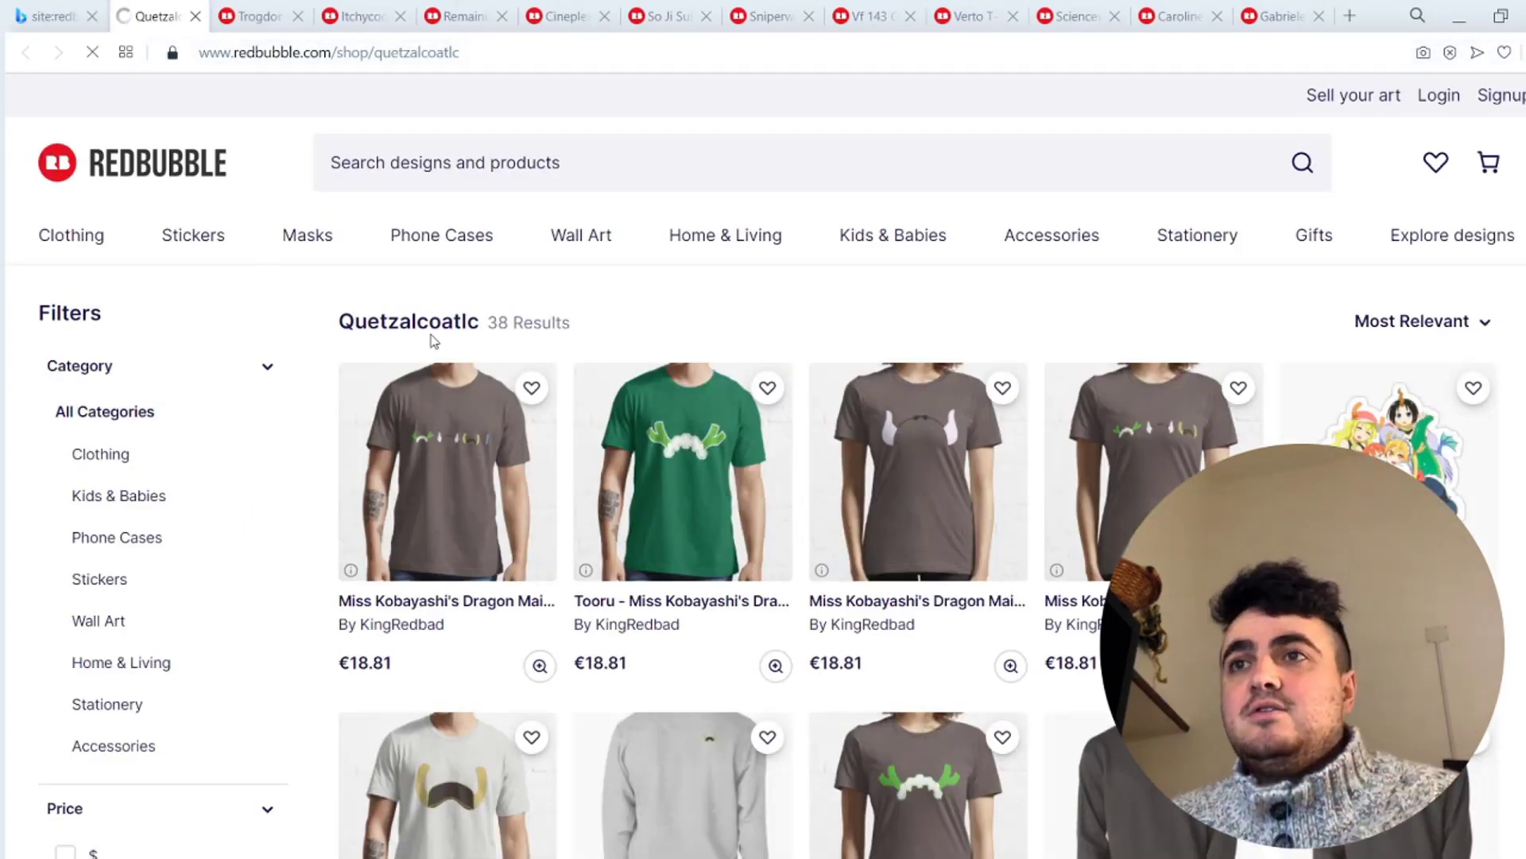
click(50, 16)
scroll(509, 805, down, 1)
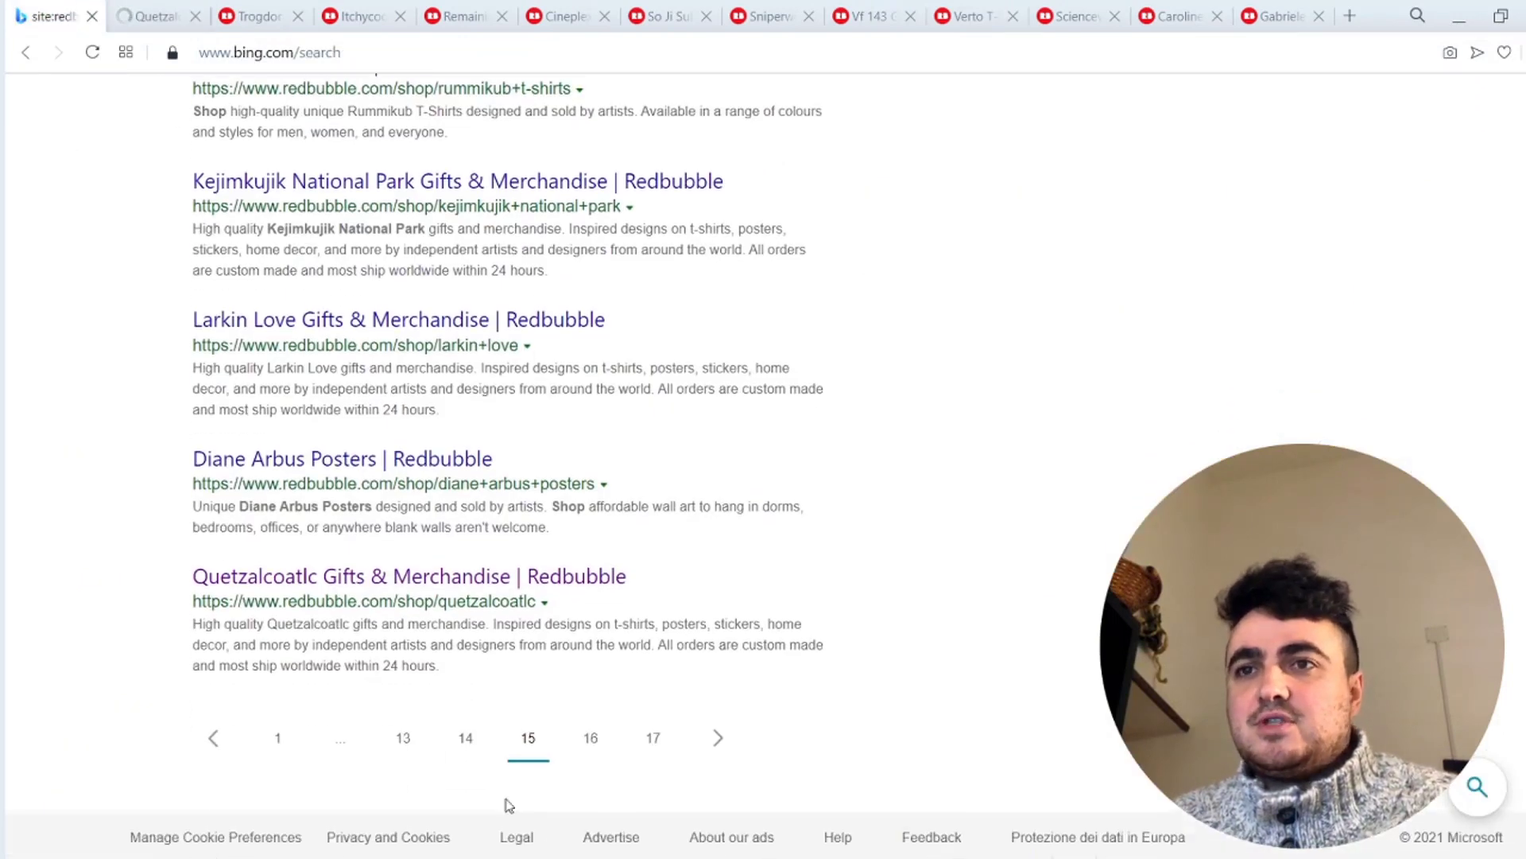
Go to page 17 of the Bing results, open Skiboard Gifts & Merchandise in a new tab to check its count, and return to Bing
click(653, 738)
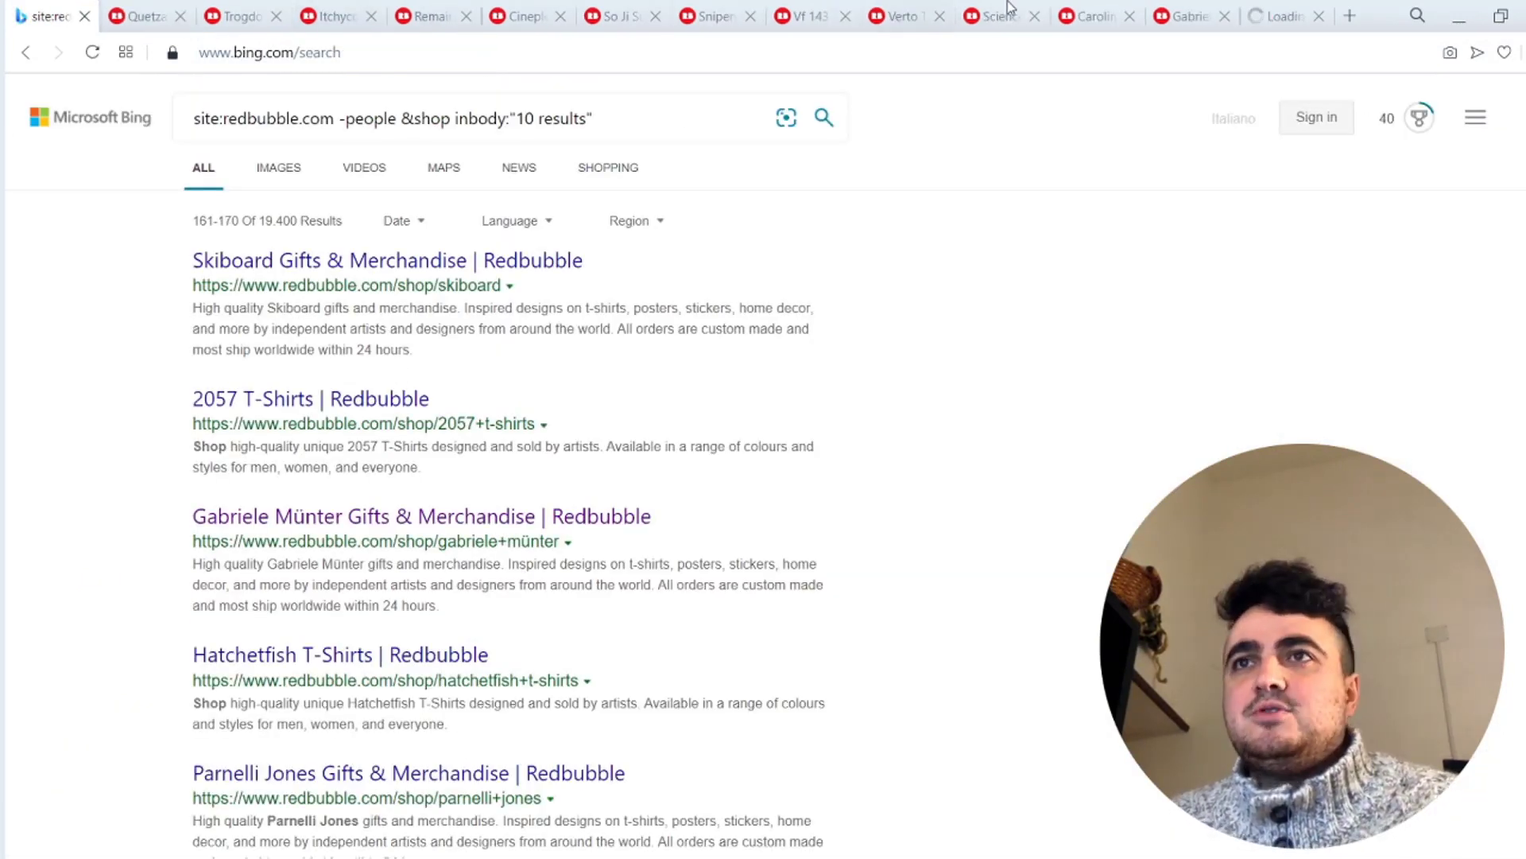
drag(1288, 16, 188, 16)
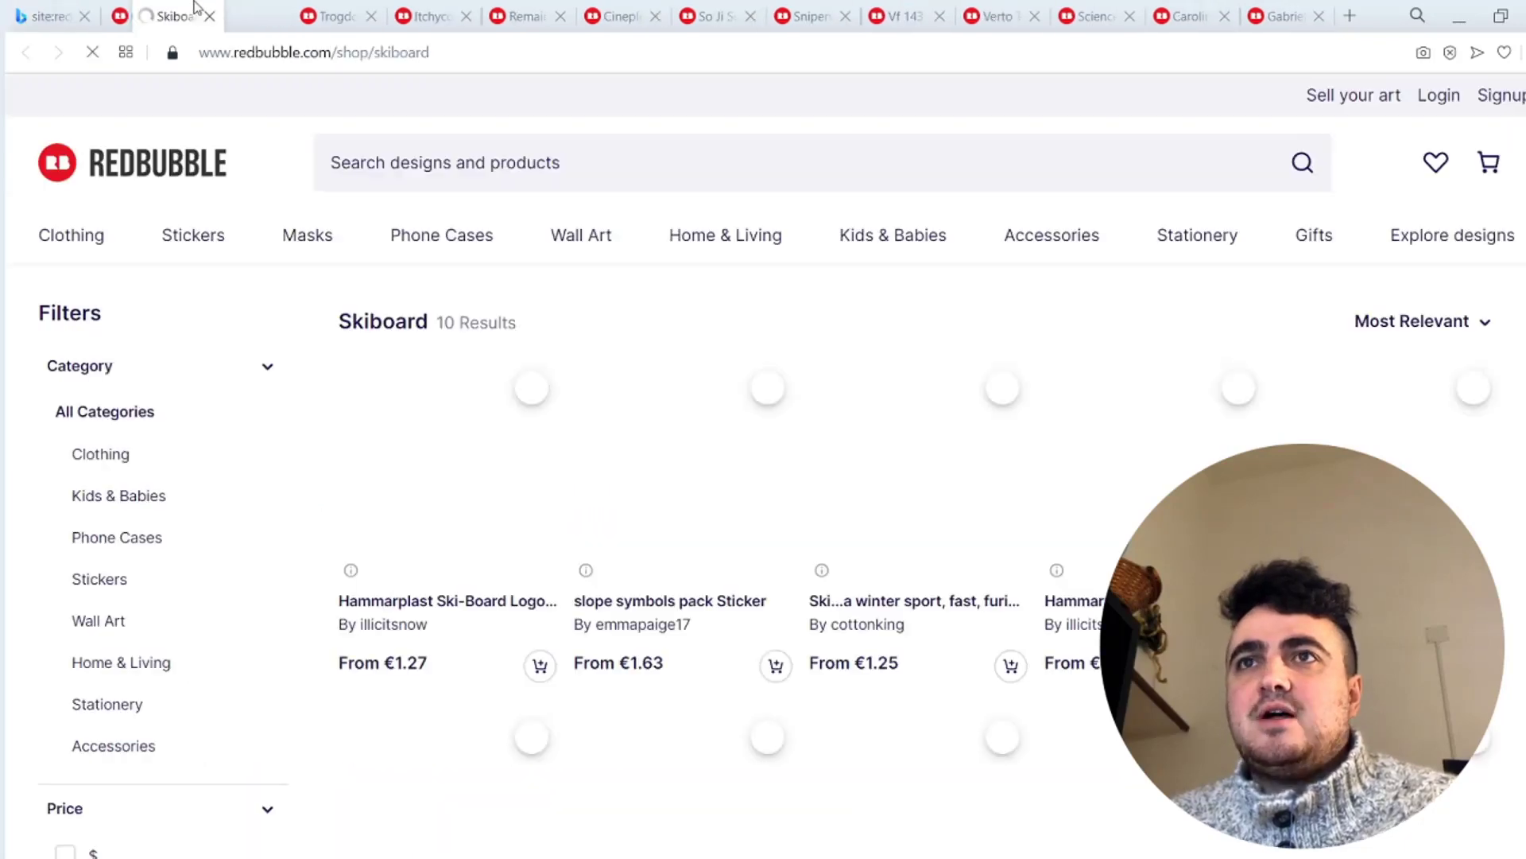
key(ctrl+shift+Tab)
key(ctrl+shift+Tab)
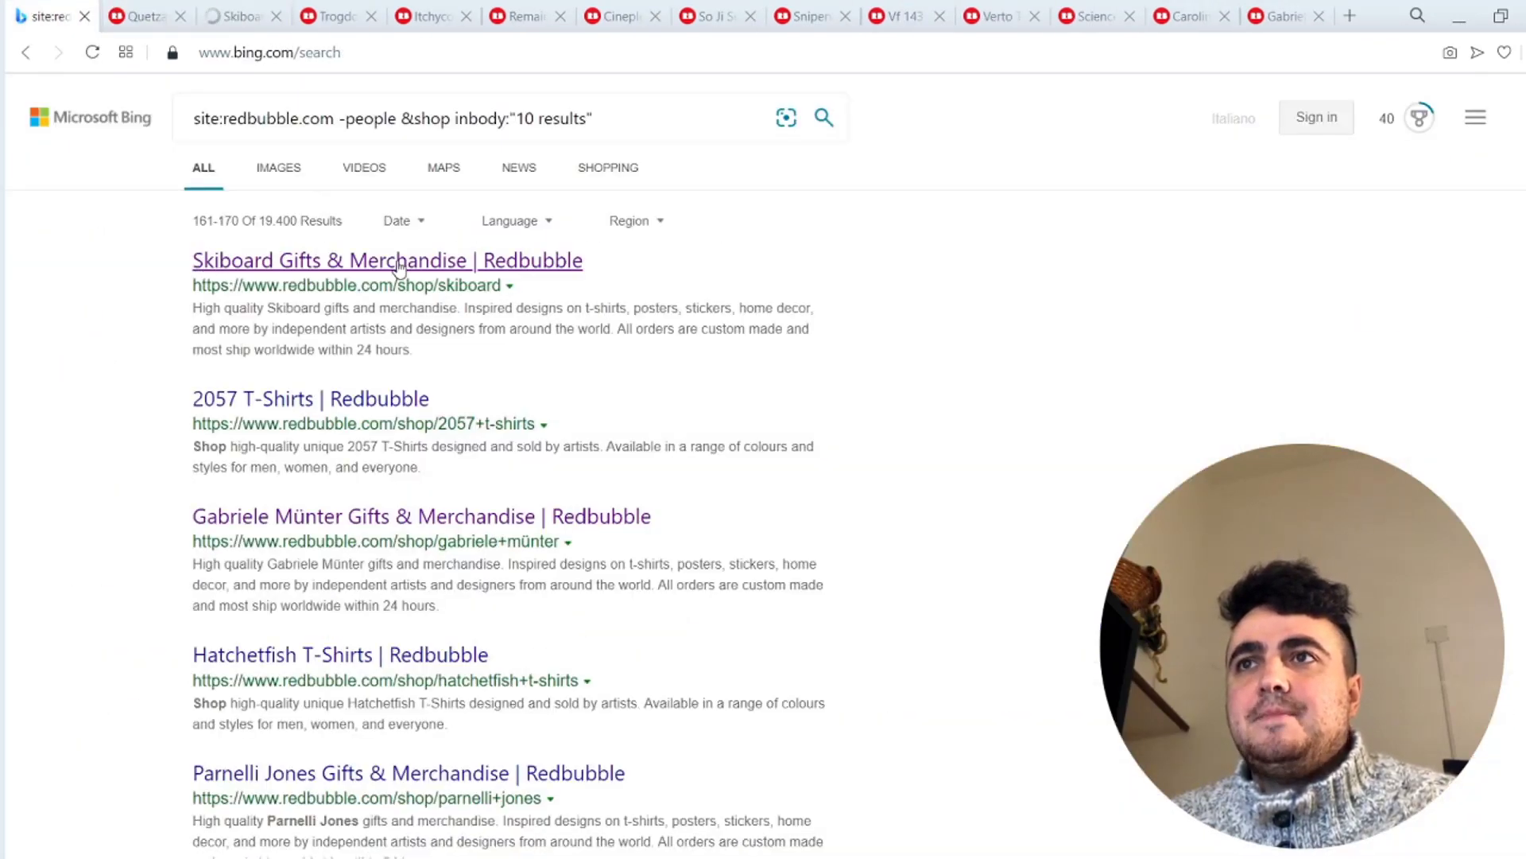
Change the number in the Bing query's inbody phrase so it reads "37 results" and run the search
click(536, 118)
key(BackSpace)
key(BackSpace)
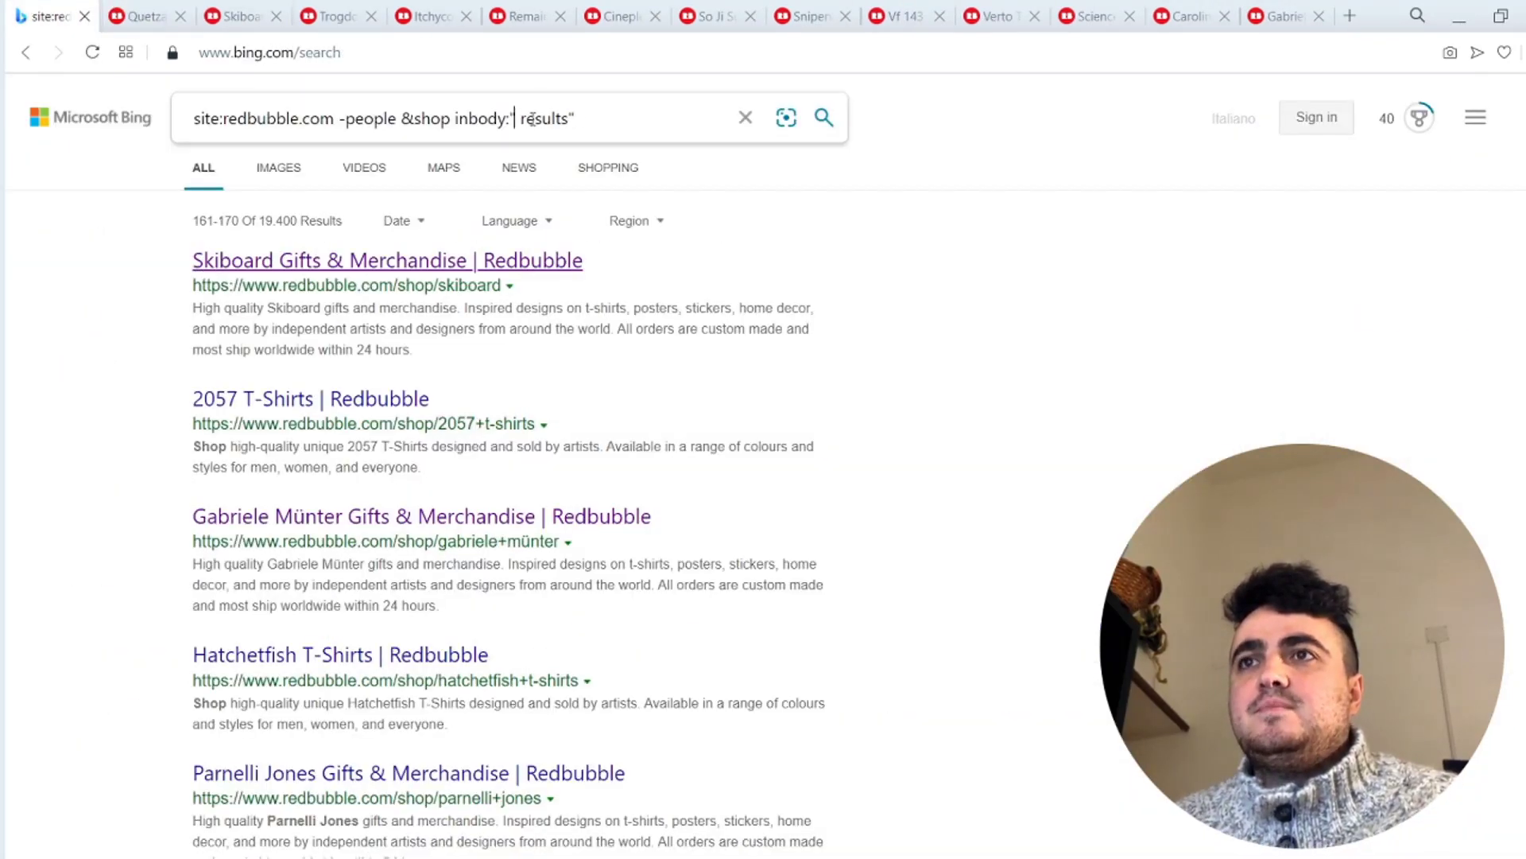
text(37)
key(Return)
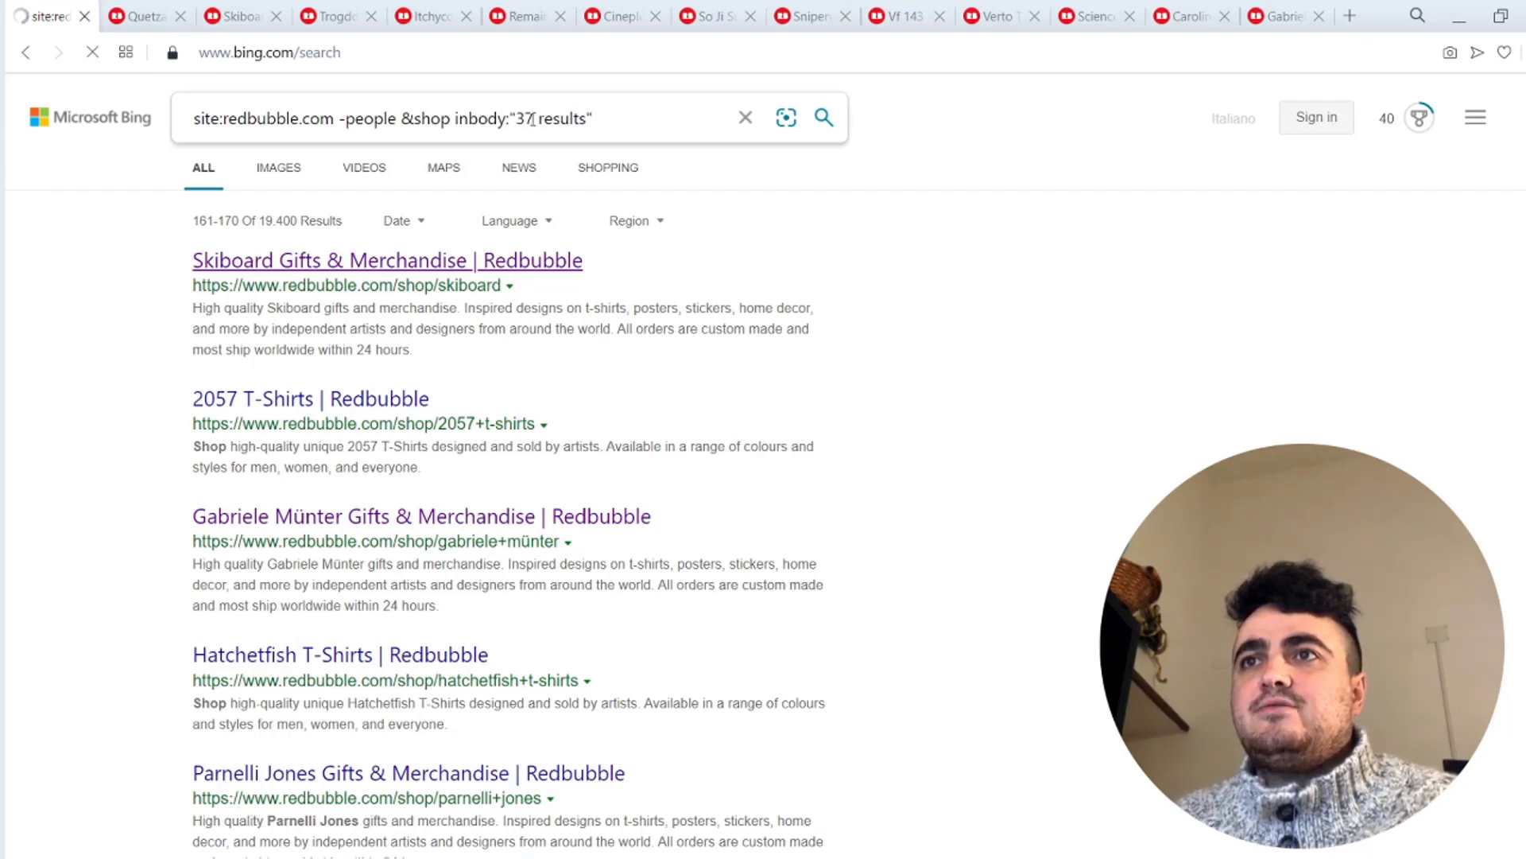
Open the Elijah Craig Gifts & Merchandise result in a tab beside the search tab, check its result count, and return to Bing
middle_click(252, 262)
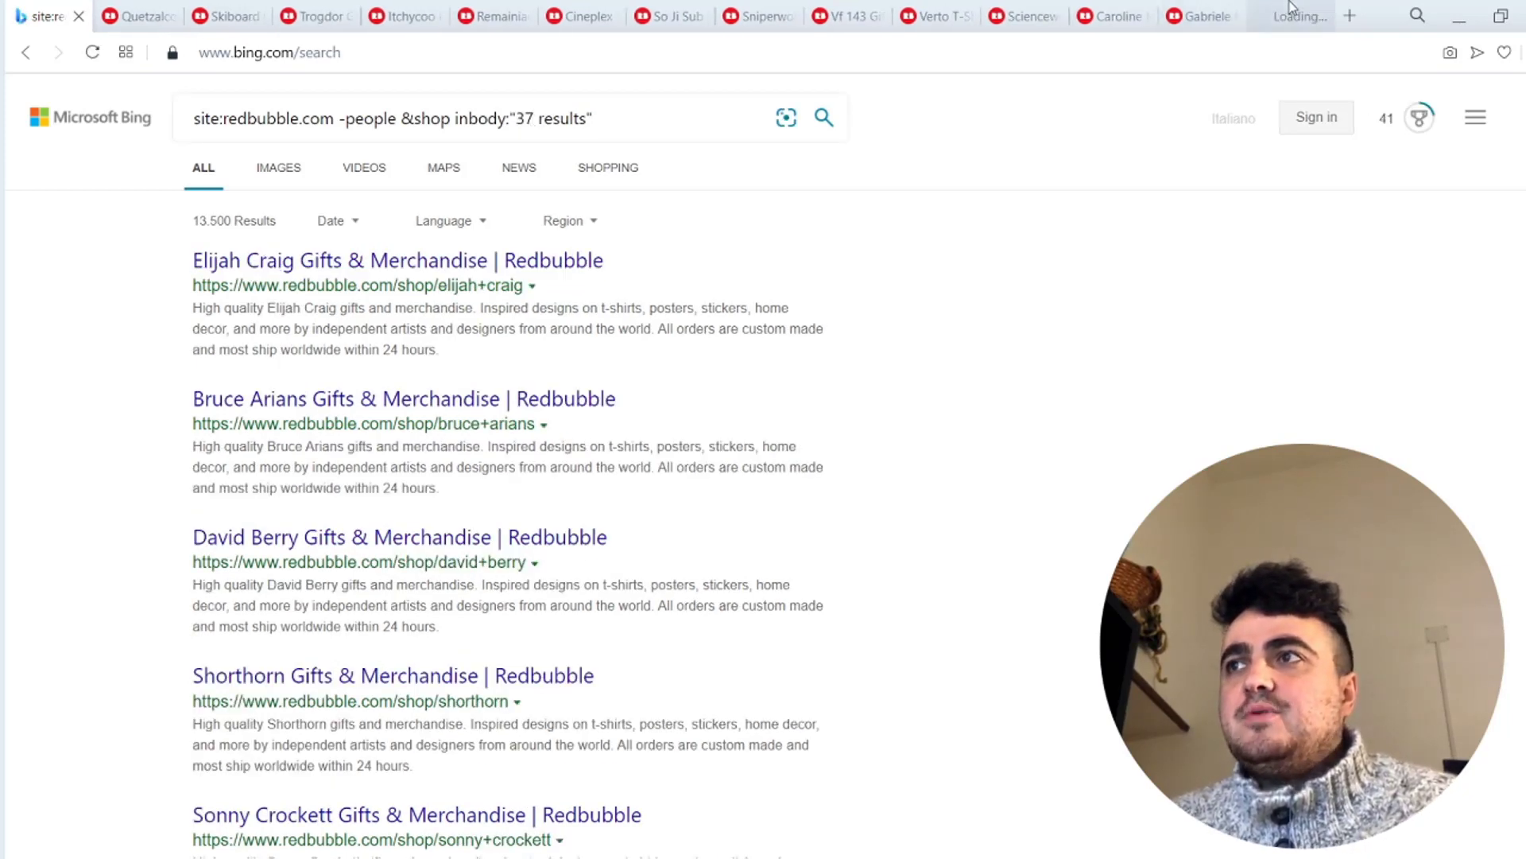
click(1291, 12)
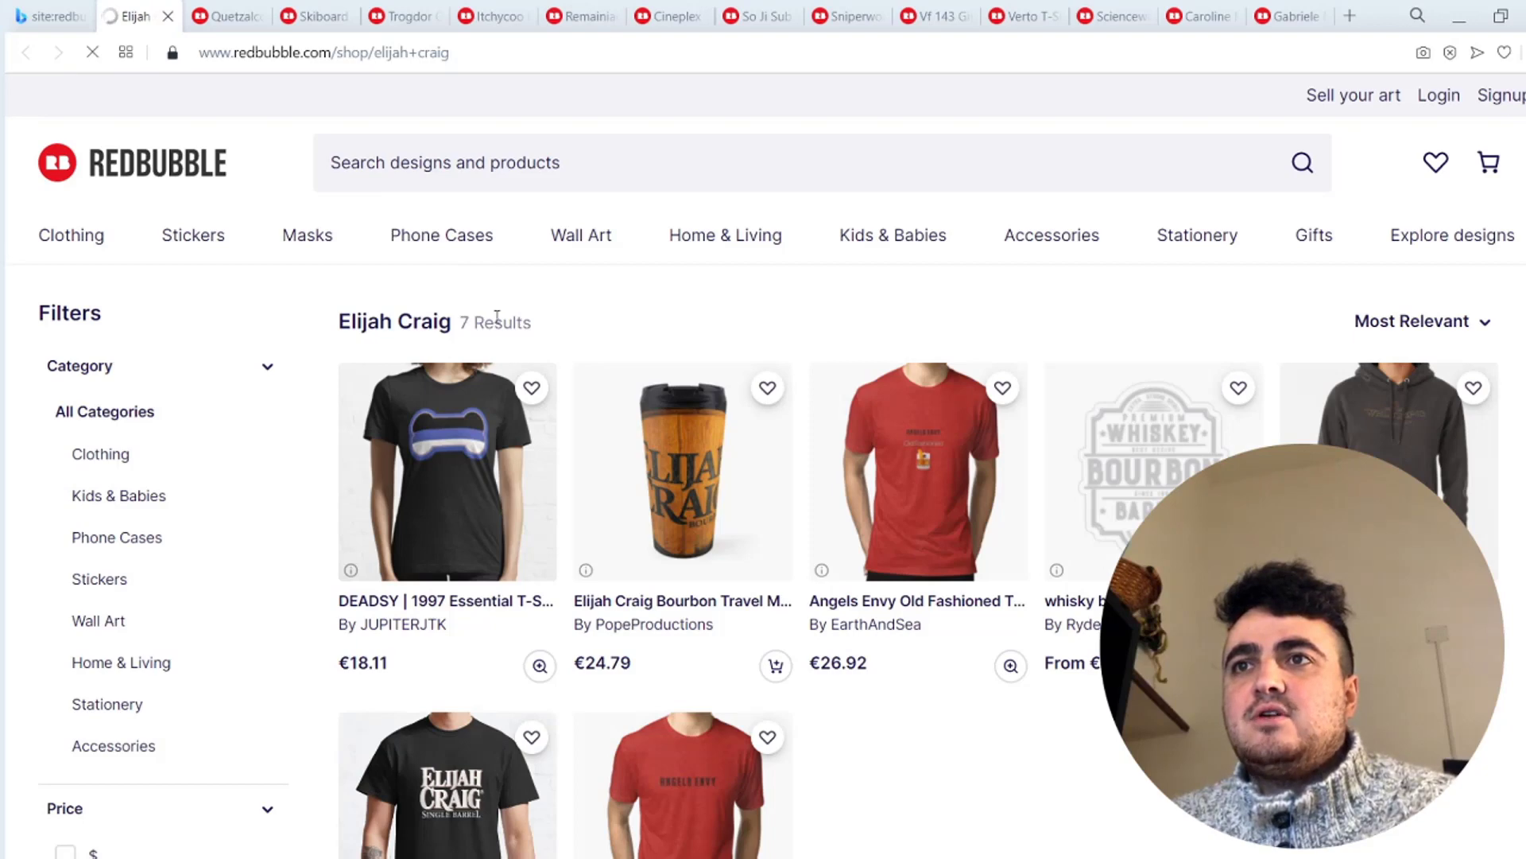
click(48, 16)
Open the Bruce Arians Gifts & Merchandise result in a new tab, highlight its result count to check it, and return to Bing
middle_click(278, 409)
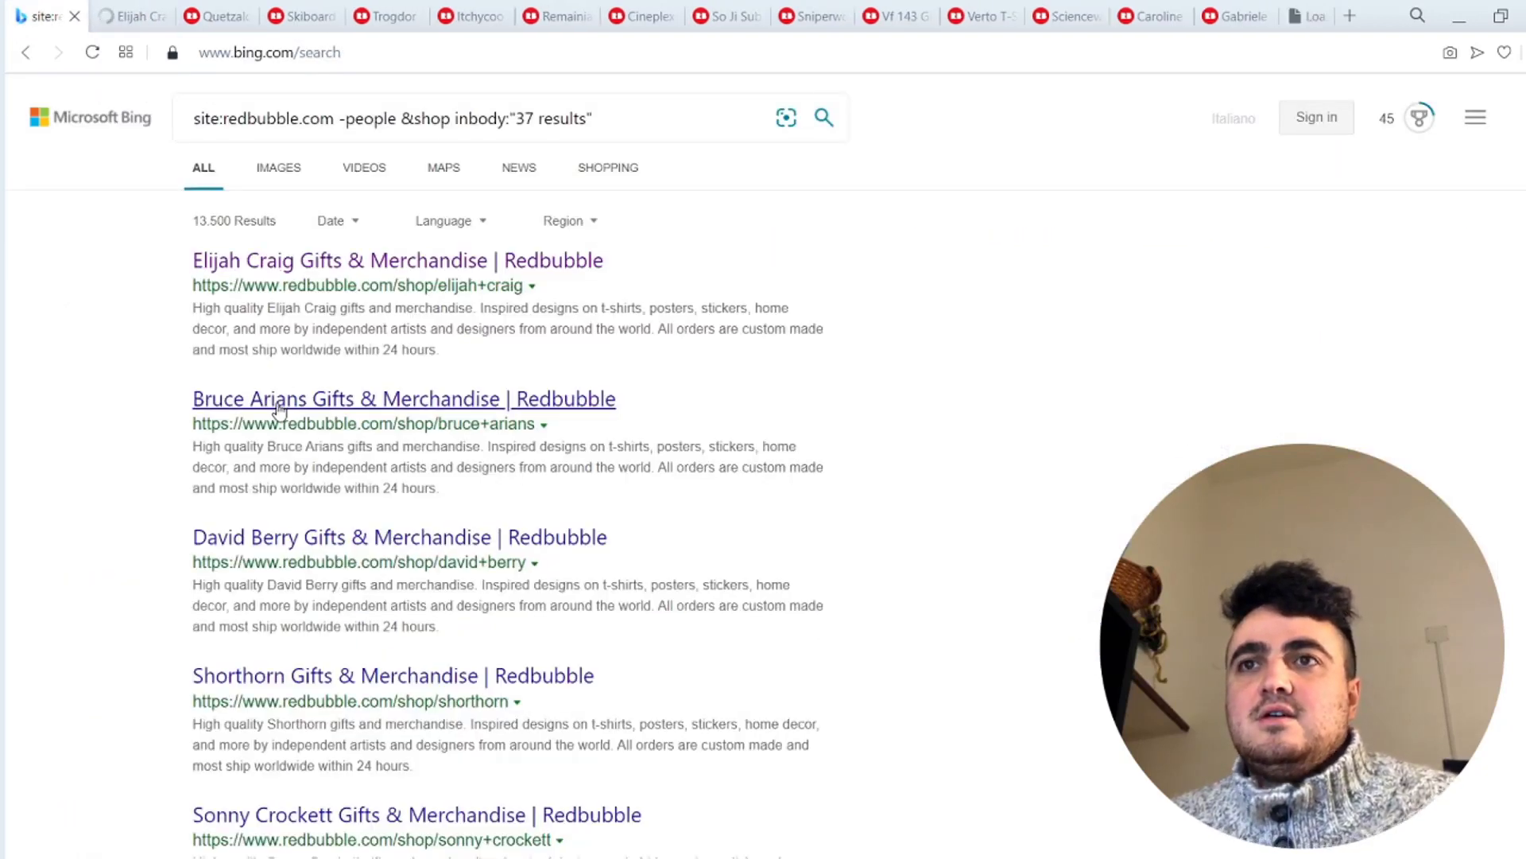
click(1290, 11)
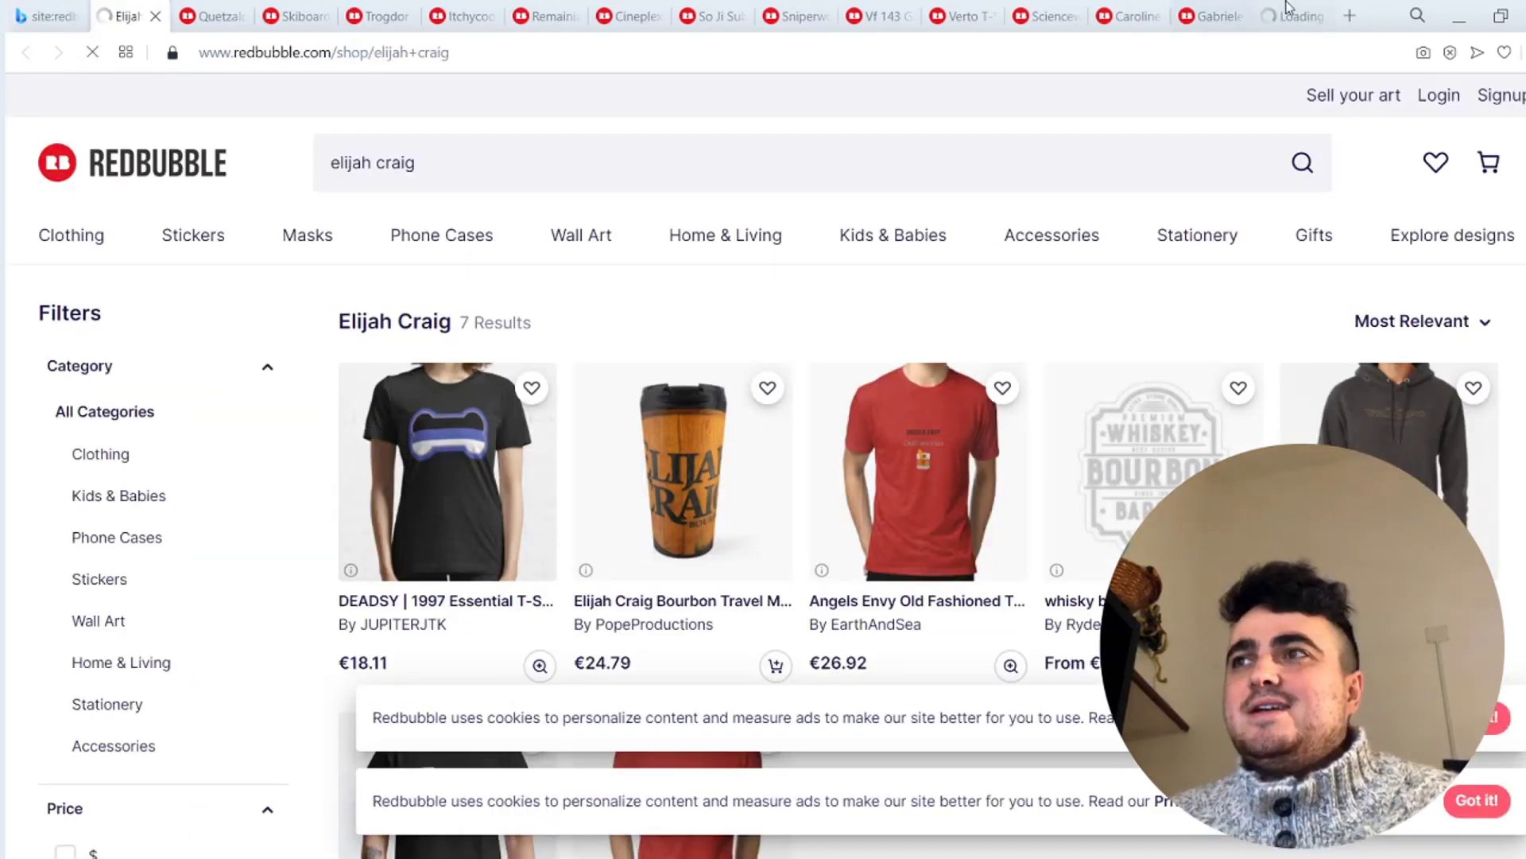
click(1290, 11)
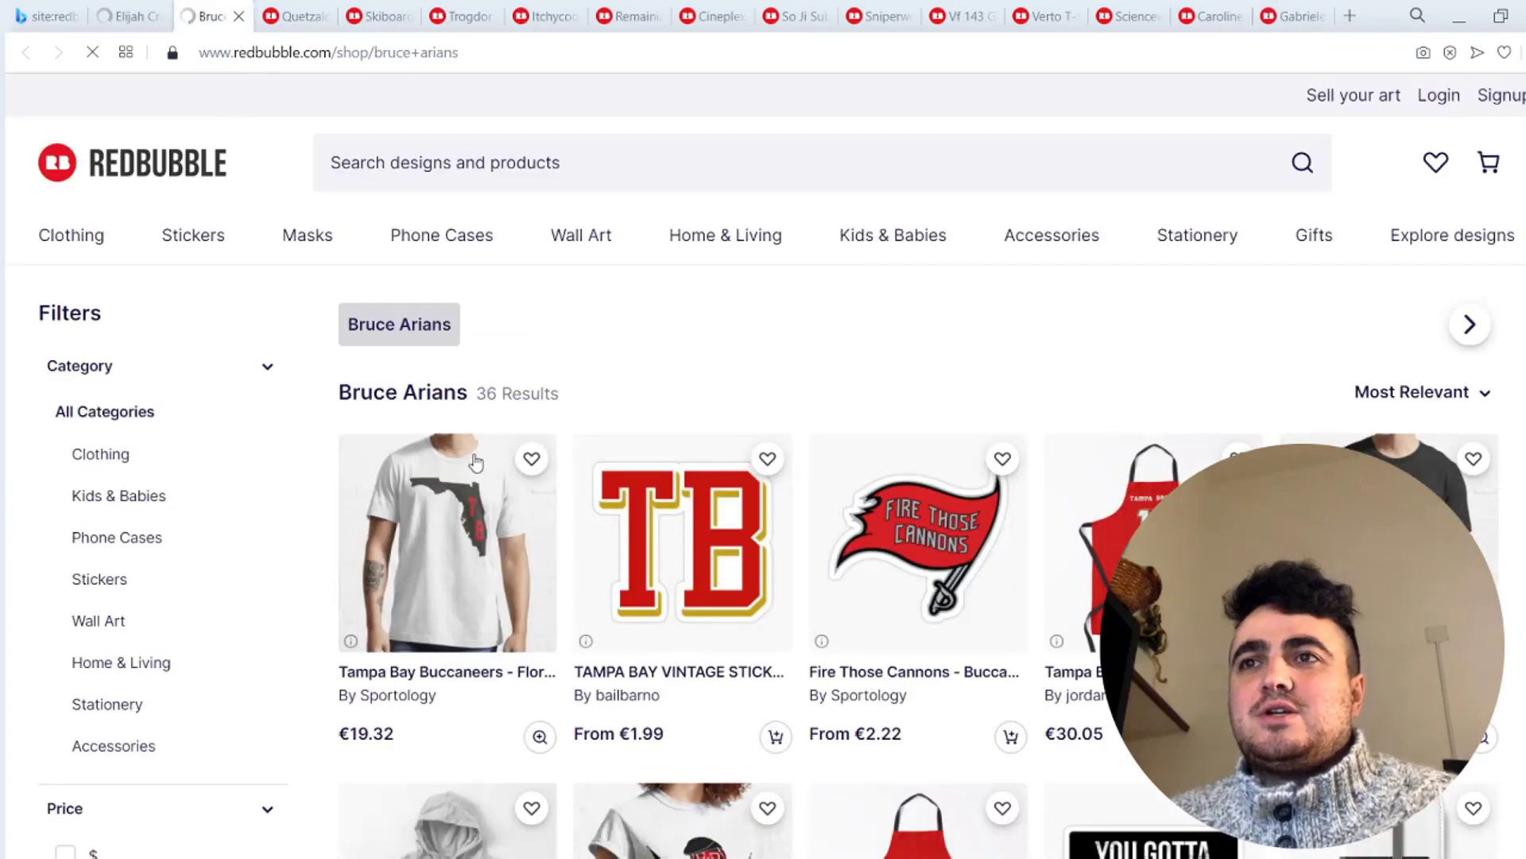
drag(477, 395, 532, 393)
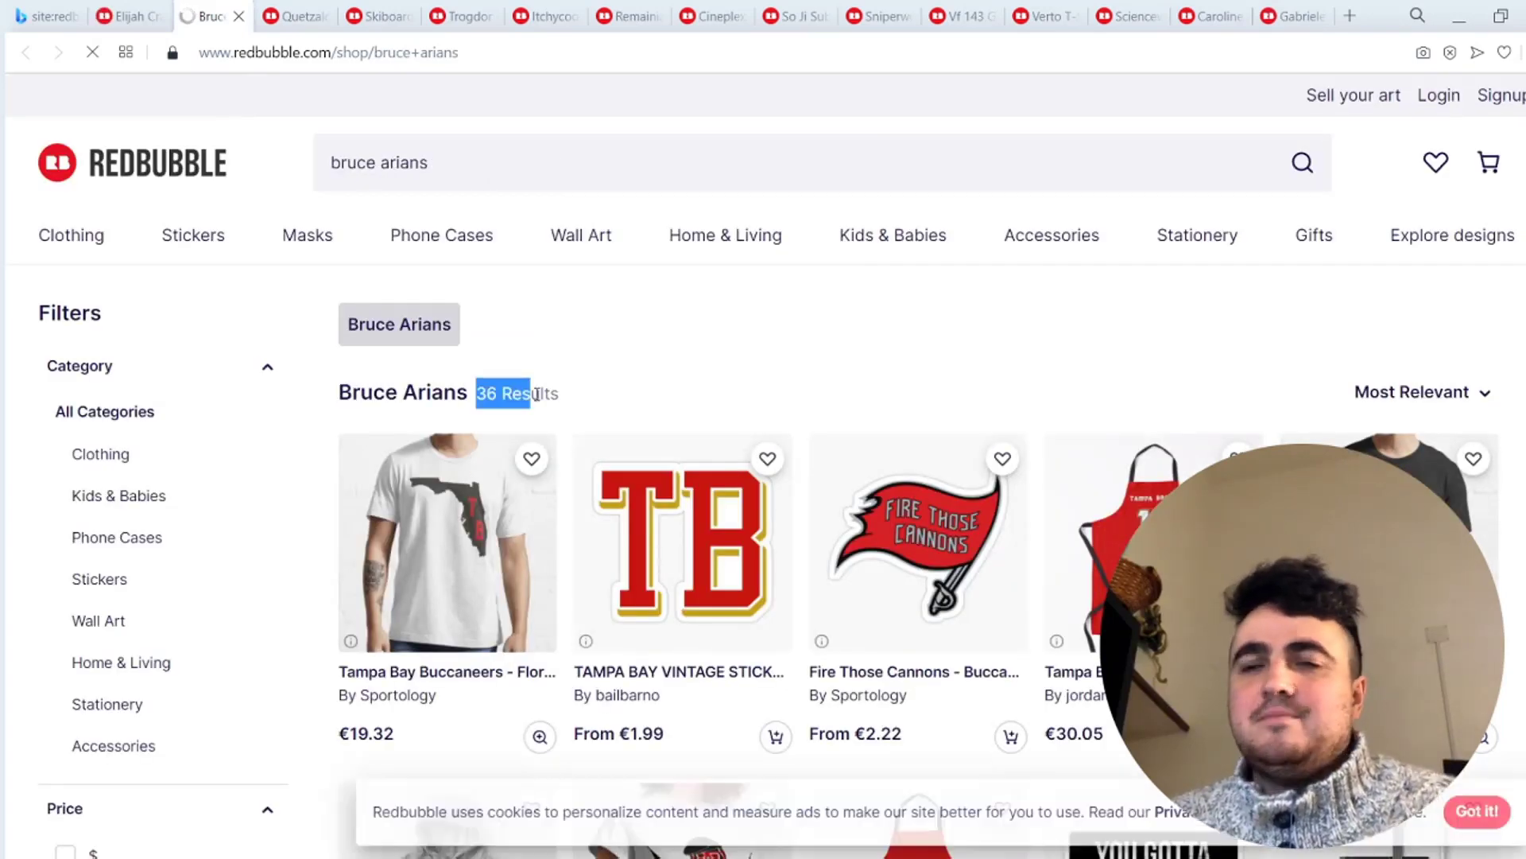
key(ctrl+1)
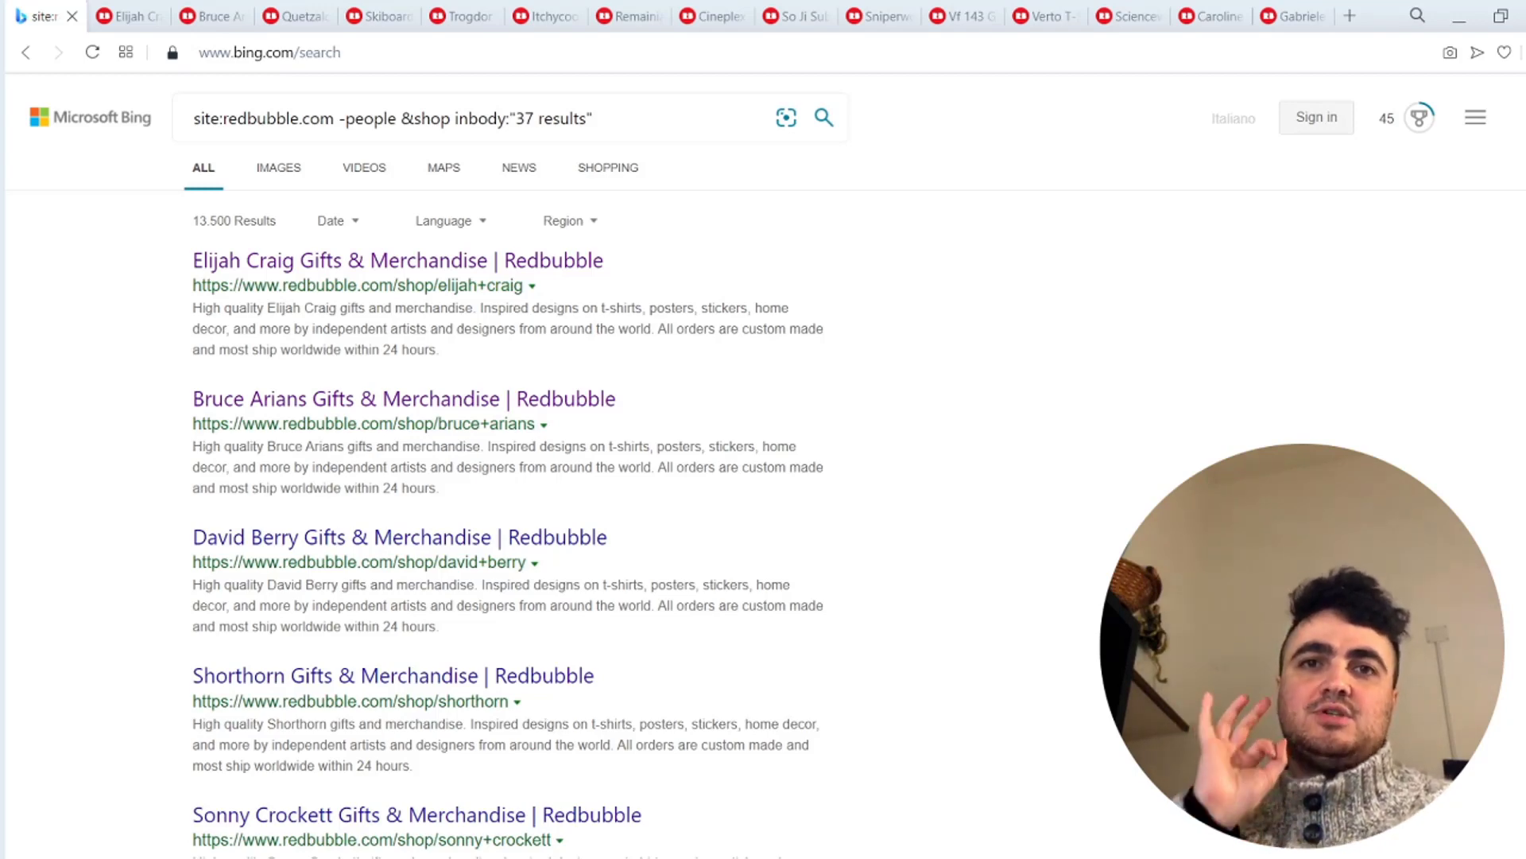
Close the Elijah Craig, Bruce Arians, Quetzalcoatlc, Skiboard and Trogdor tabs and return to the Bing search tab
click(157, 18)
click(159, 18)
click(159, 18)
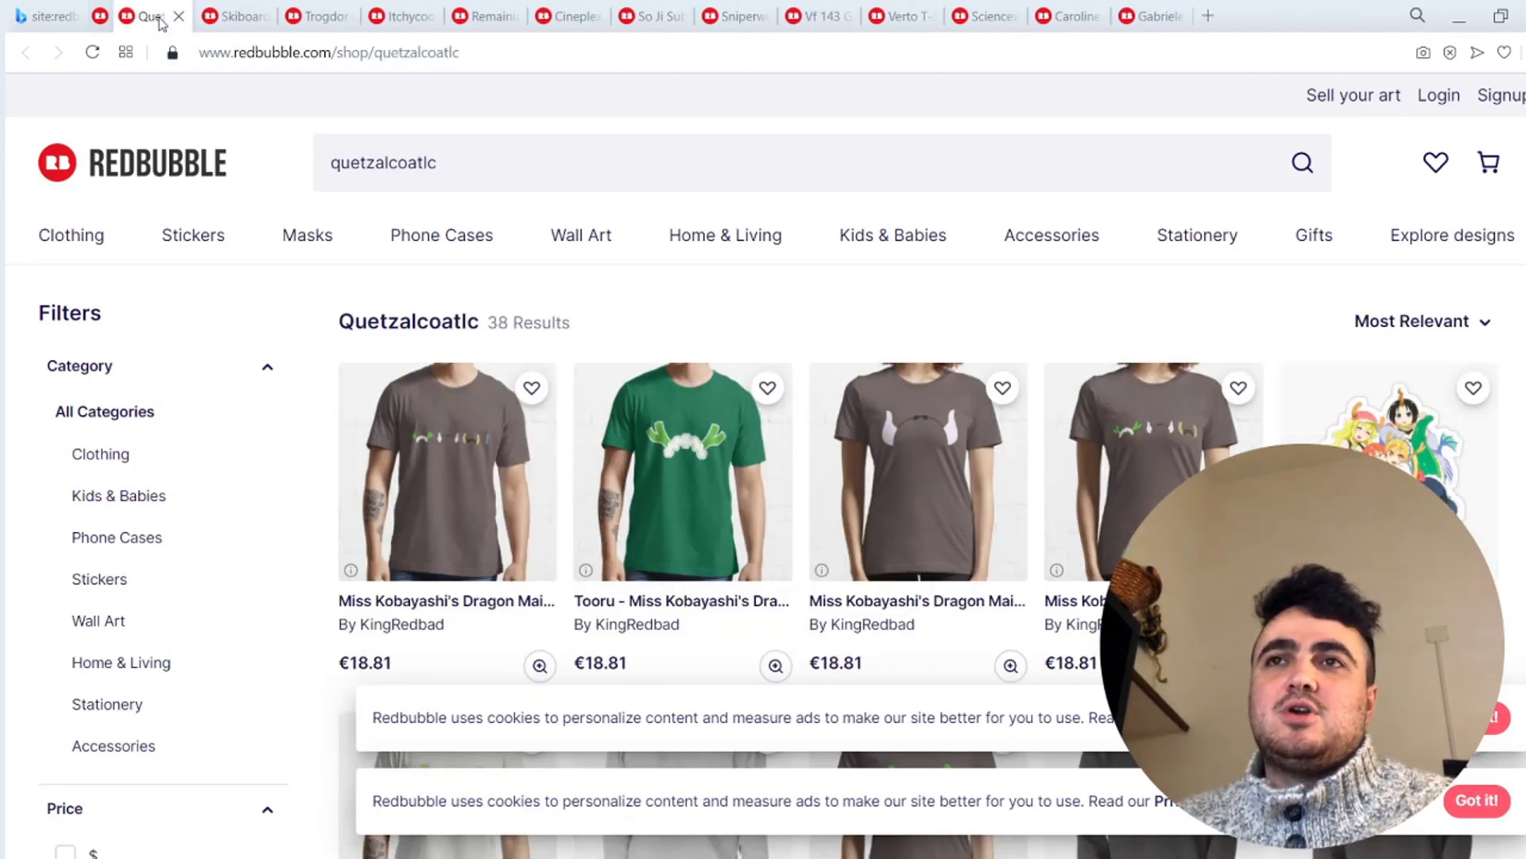
click(159, 18)
click(159, 18)
click(159, 18)
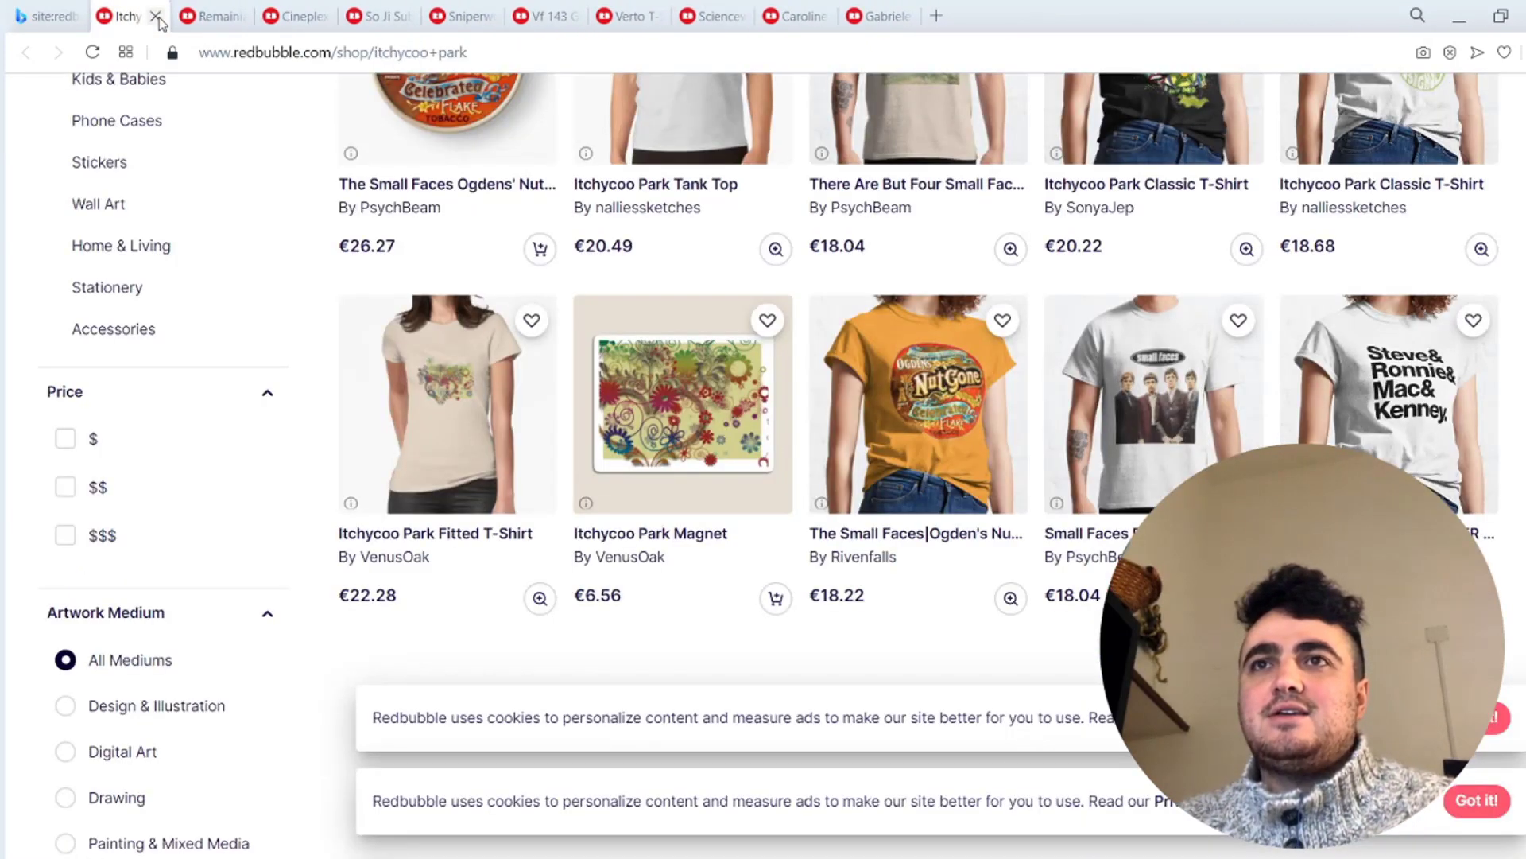
click(80, 8)
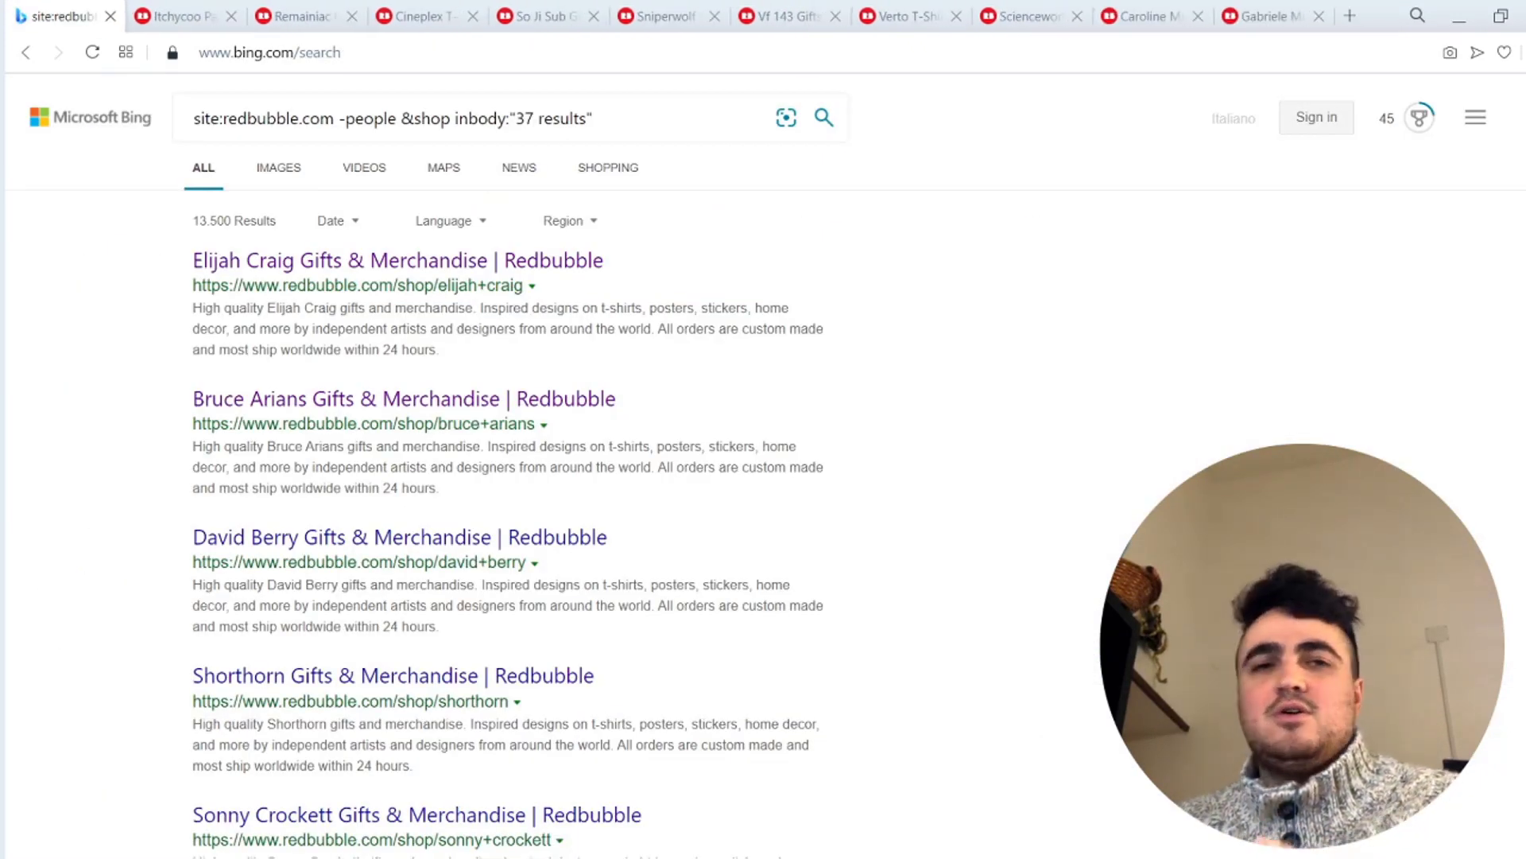